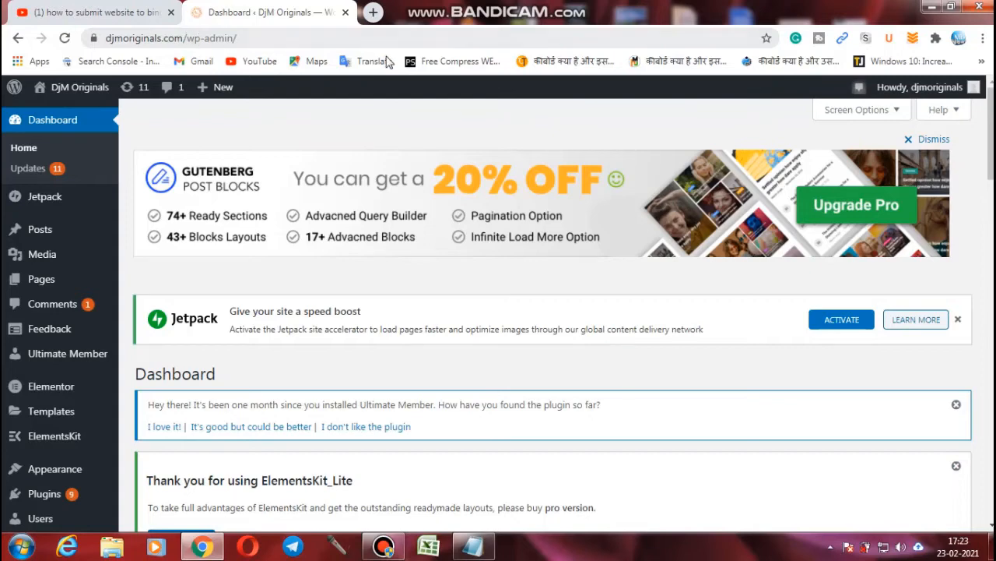
Step: Search Google for "bing webmaster" in a new browser tab and open the Bing Webmaster Tools site
{"action": "left_click", "coordinate": [373, 12]}
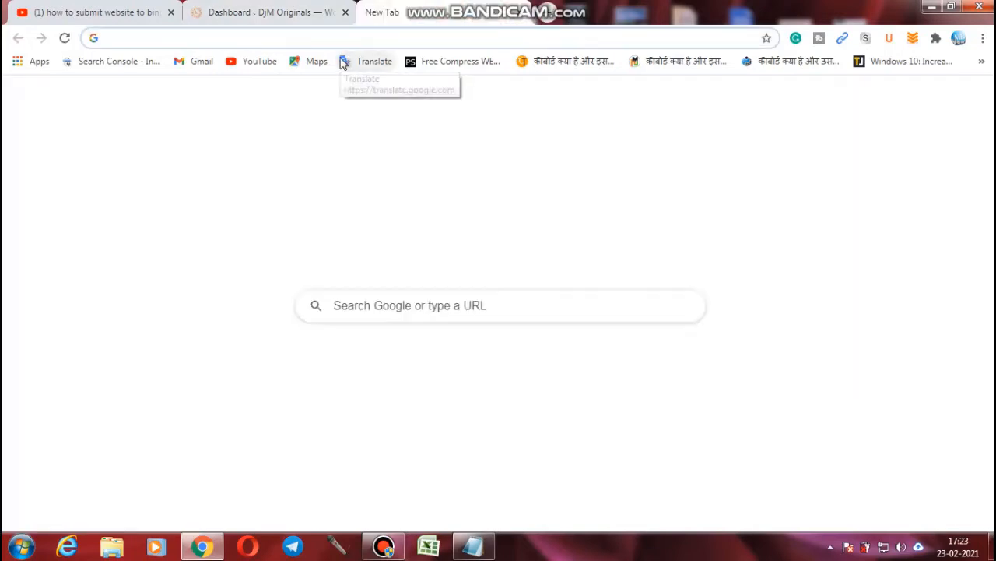
{"action": "type", "text": "bin"}
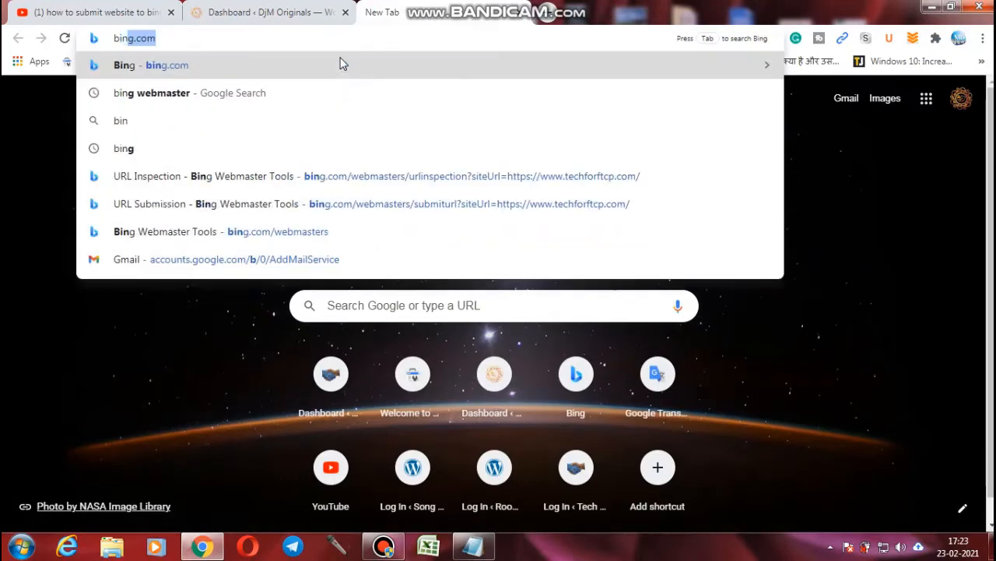
{"action": "type", "text": "g"}
{"action": "left_click", "coordinate": [318, 91]}
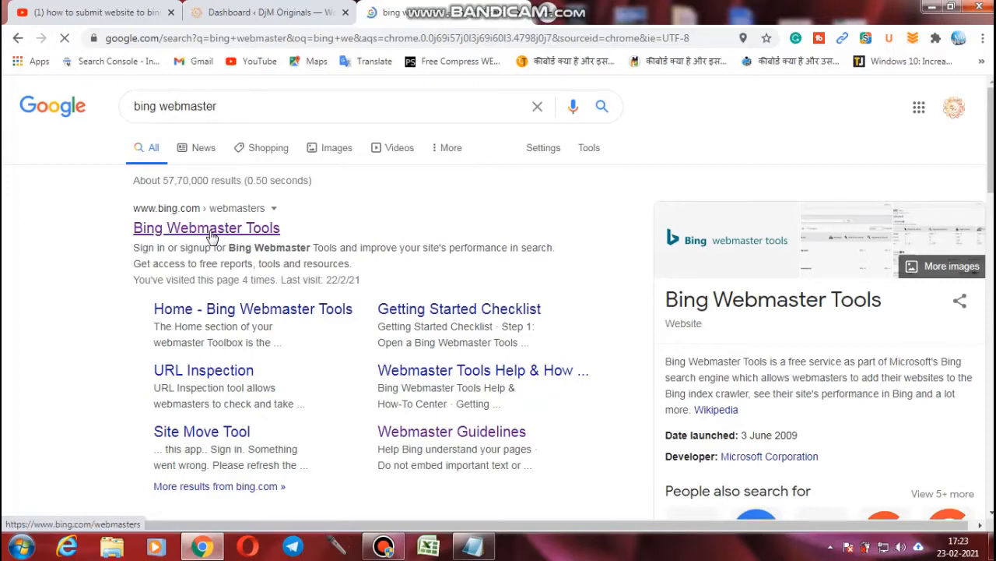
{"action": "left_click", "coordinate": [210, 230]}
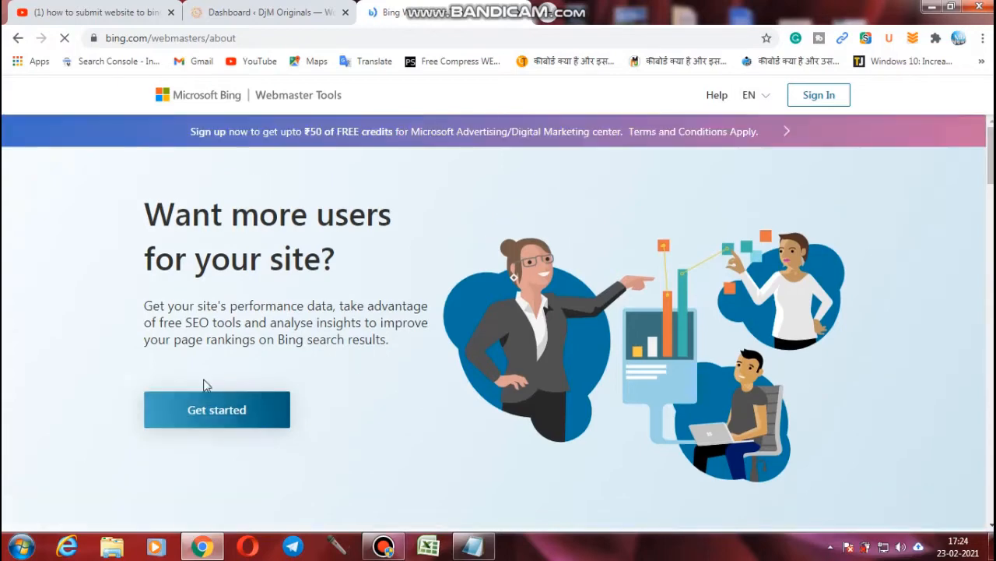
Step: Get started with Bing Webmaster Tools by signing in through Google with the existing account for The Artistic Lens
{"action": "left_click", "coordinate": [208, 415]}
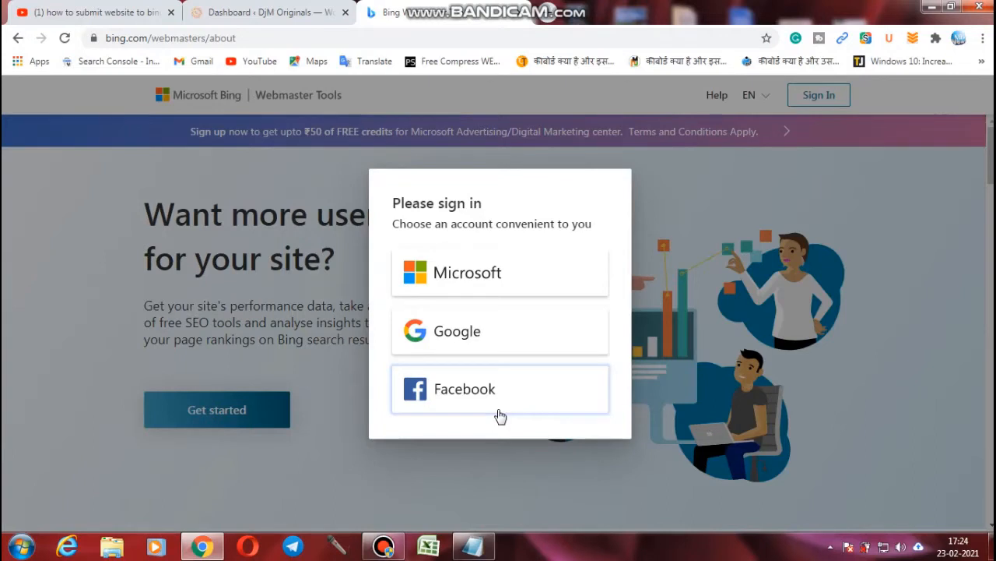
{"action": "left_click", "coordinate": [496, 355]}
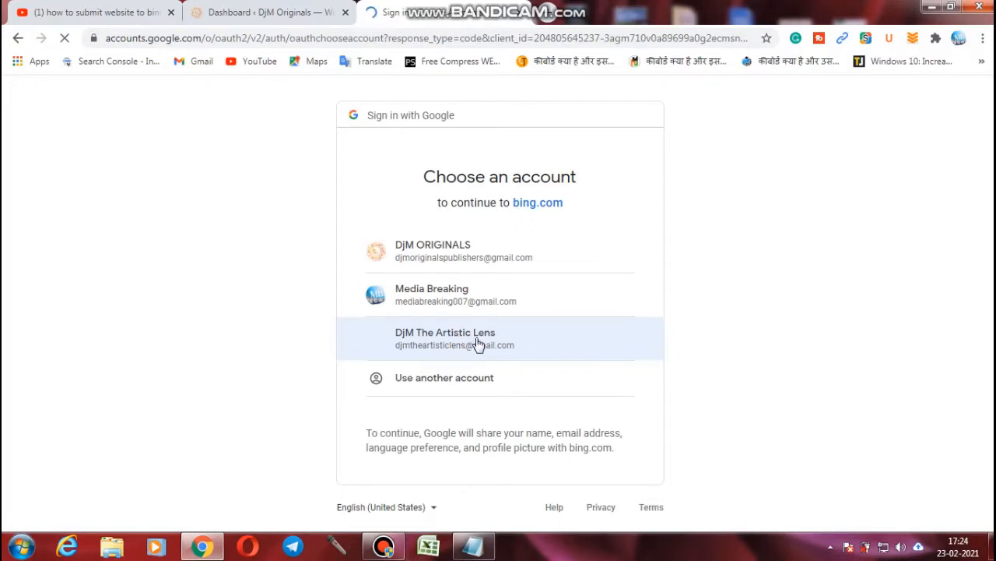
{"action": "left_click", "coordinate": [473, 345]}
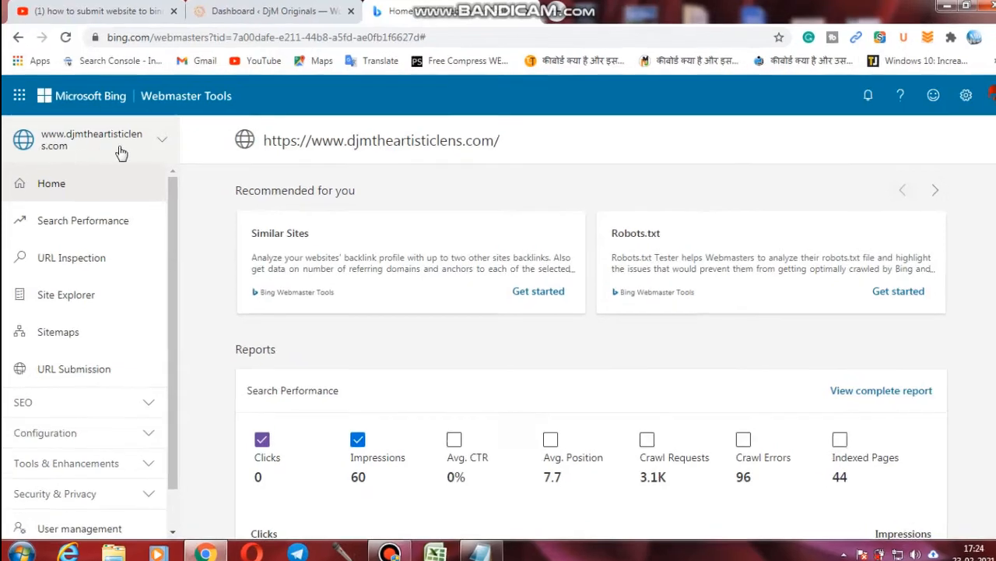
Step: Look through the list of added sites and the search performance report on the home page
{"action": "left_click", "coordinate": [159, 140]}
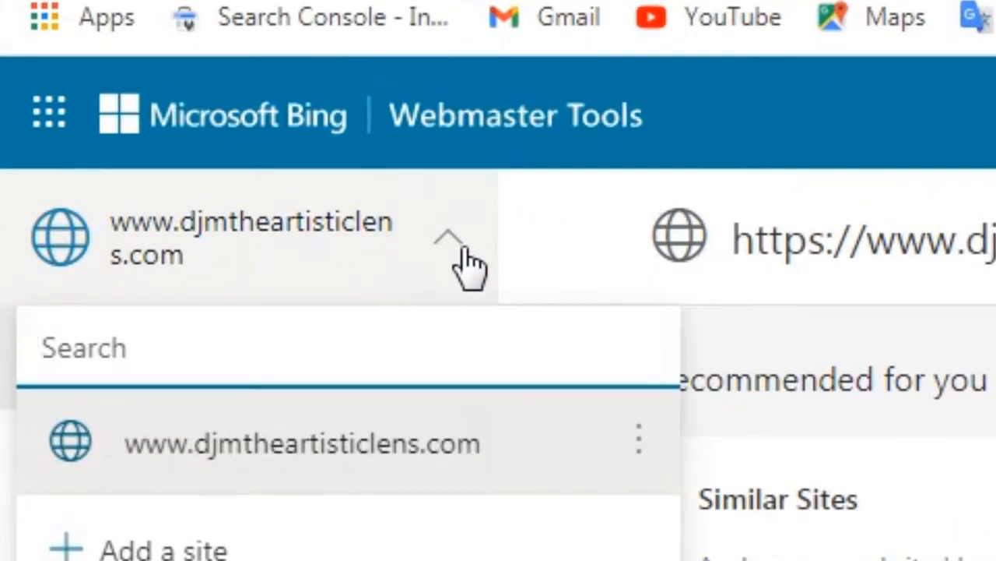
{"action": "left_click", "coordinate": [528, 224]}
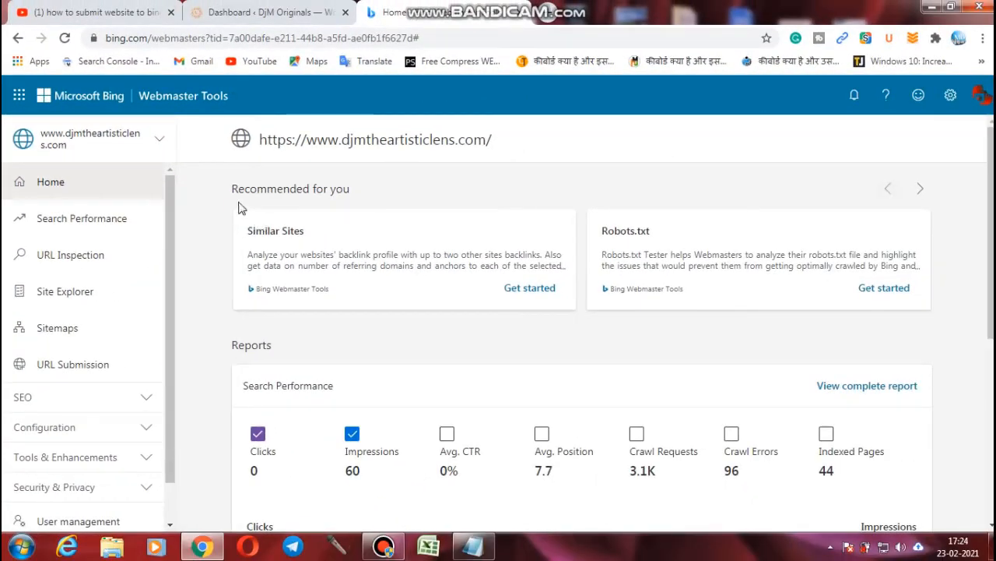
{"action": "scroll", "coordinate": [504, 320], "scroll_direction": "down", "scroll_amount": 4}
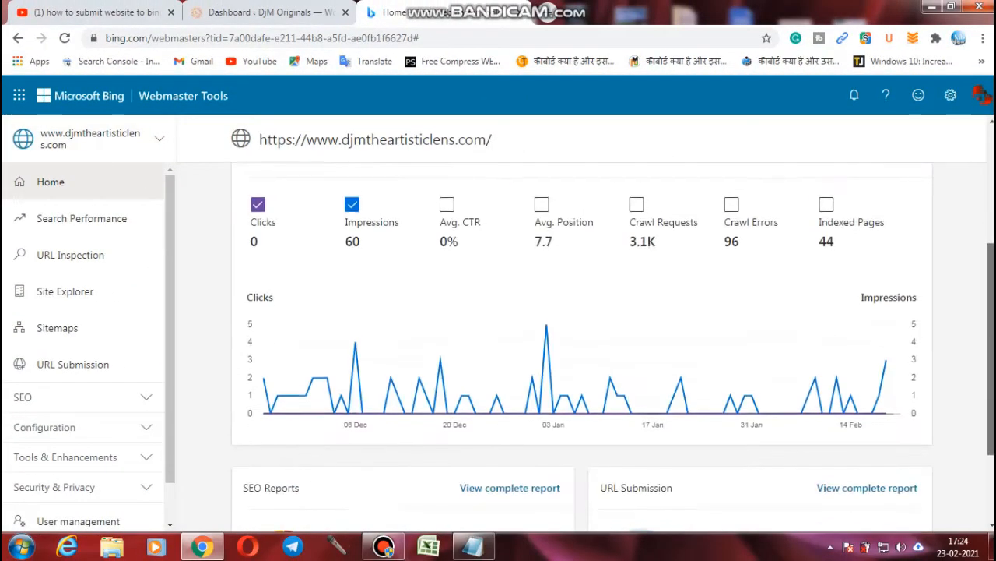
{"action": "scroll", "coordinate": [504, 320], "scroll_direction": "up", "scroll_amount": 4}
{"action": "scroll", "coordinate": [716, 225], "scroll_direction": "up", "scroll_amount": 1}
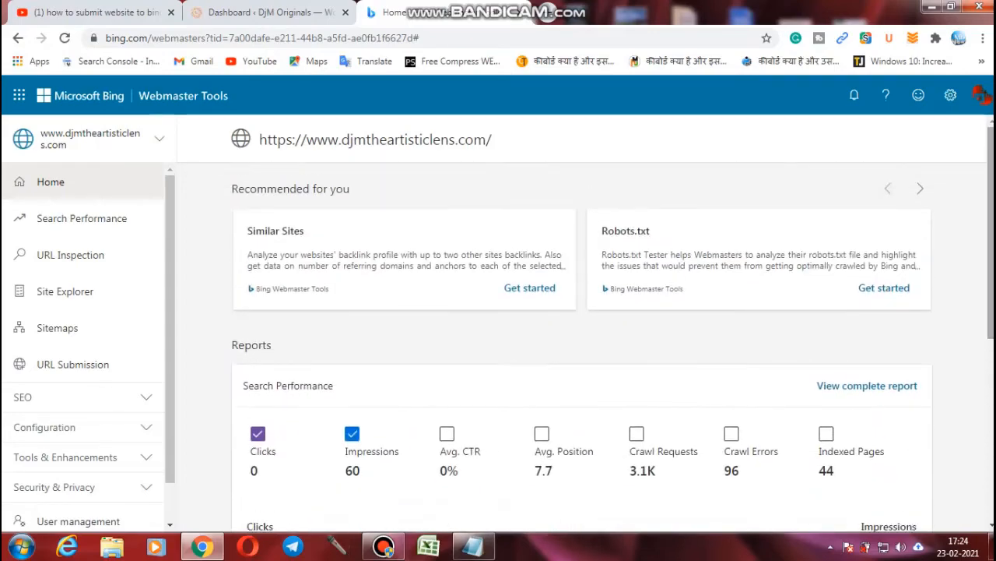
{"action": "left_click", "coordinate": [163, 145]}
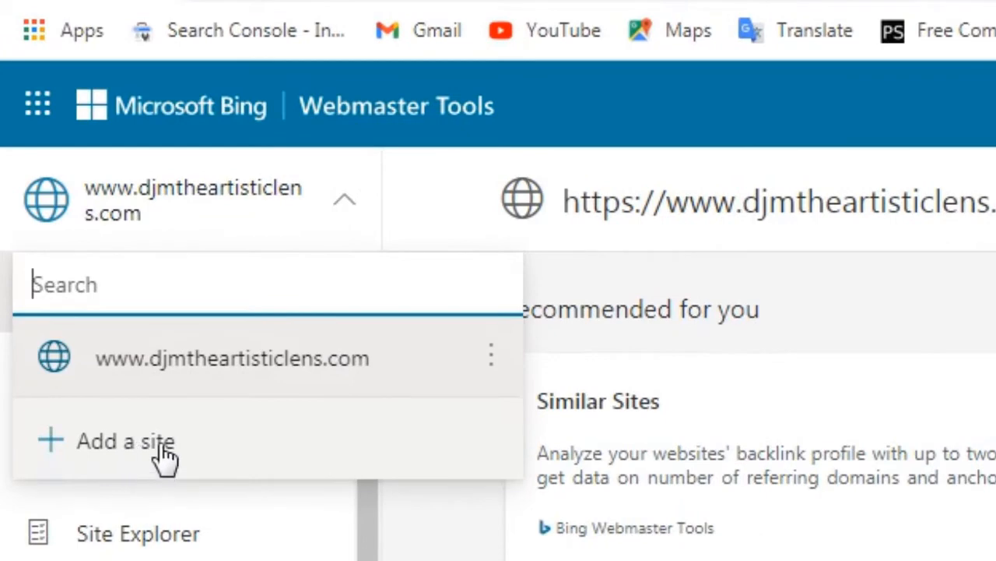
{"action": "left_click", "coordinate": [407, 543]}
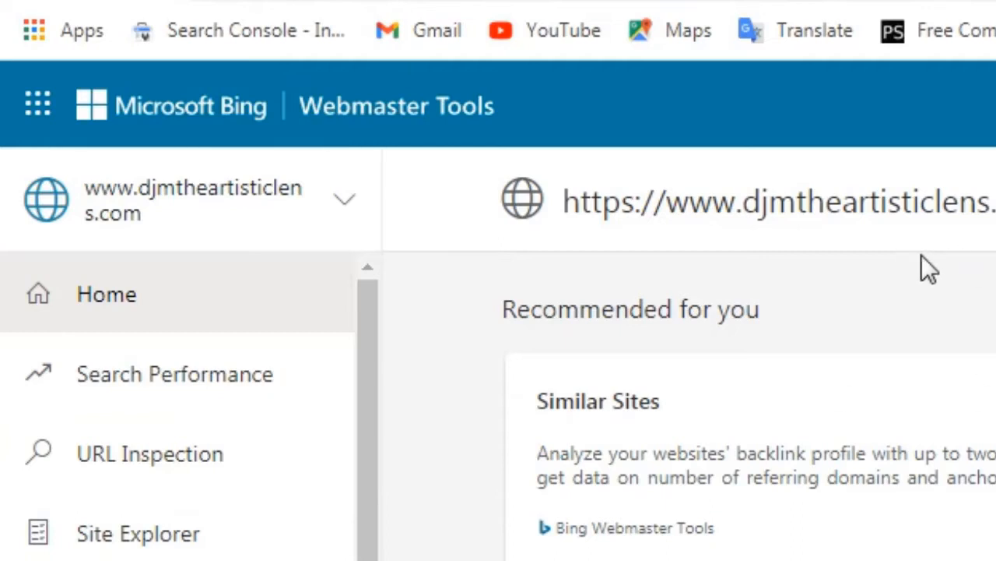
{"action": "left_click", "coordinate": [345, 218]}
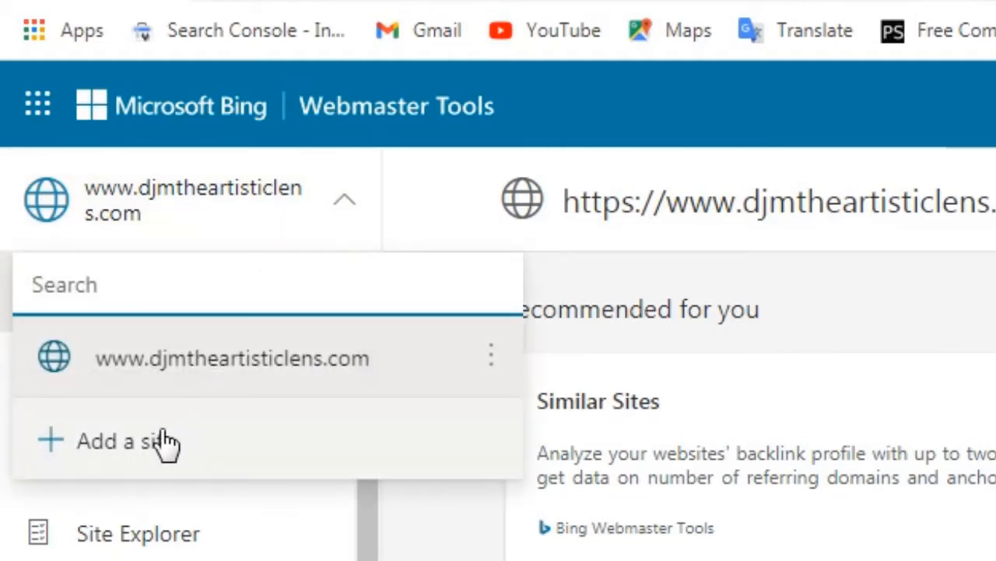
{"action": "left_click", "coordinate": [160, 442]}
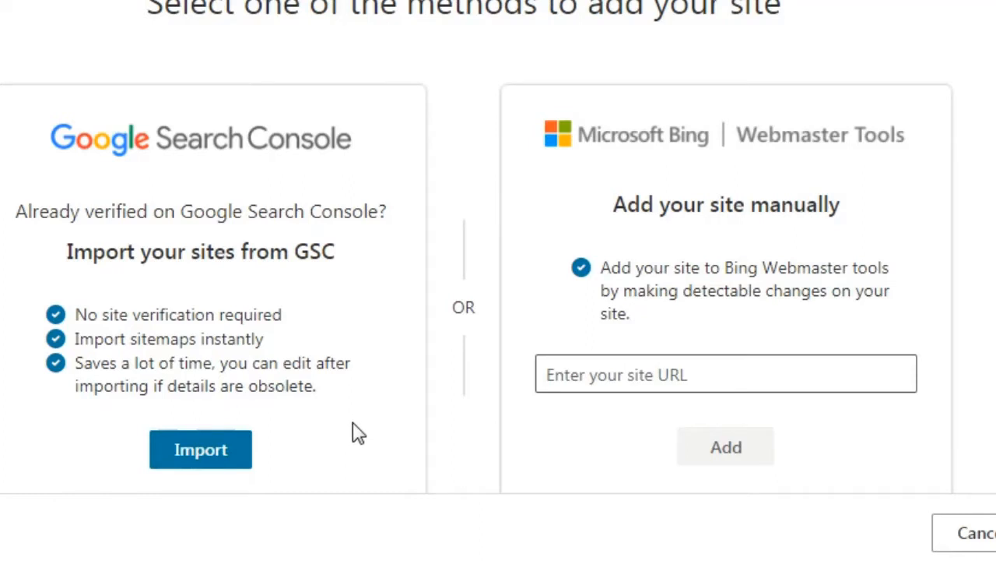
{"action": "right_click", "coordinate": [594, 377]}
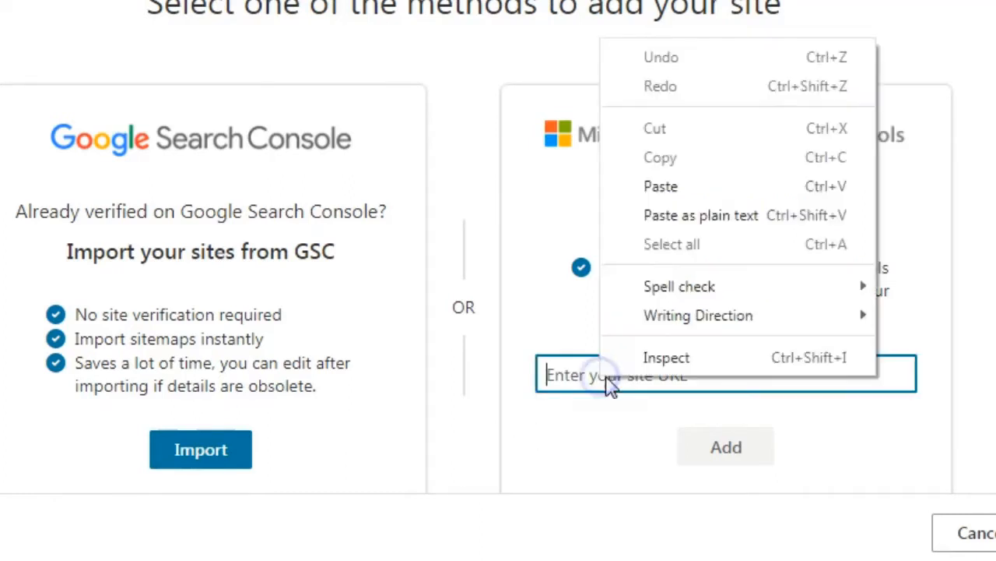
{"action": "left_click", "coordinate": [683, 201]}
{"action": "left_click", "coordinate": [726, 448]}
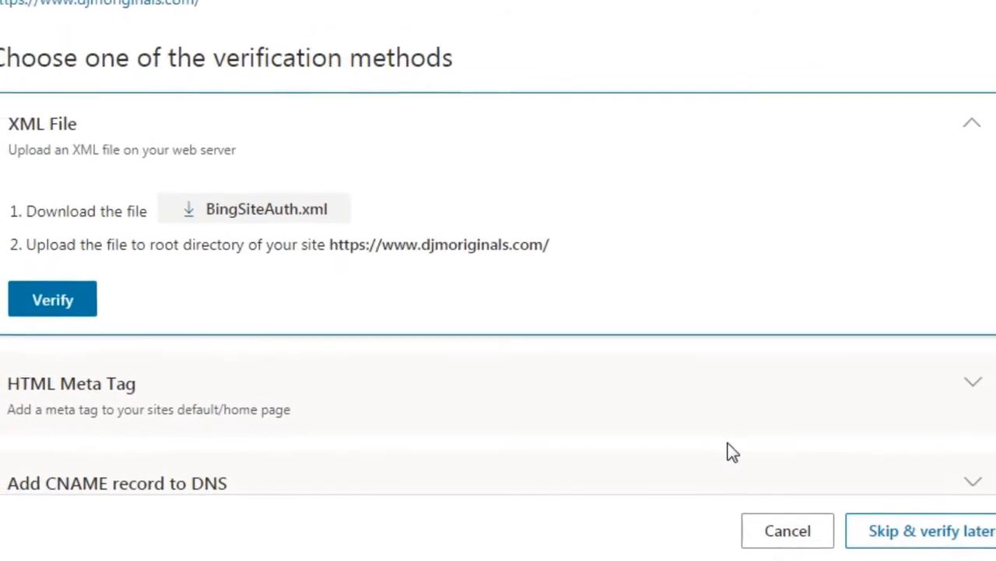
Step: Choose HTML Meta Tag as the verification method and copy the msvalidate.01 meta tag
{"action": "scroll", "coordinate": [498, 280], "scroll_direction": "down", "scroll_amount": 1}
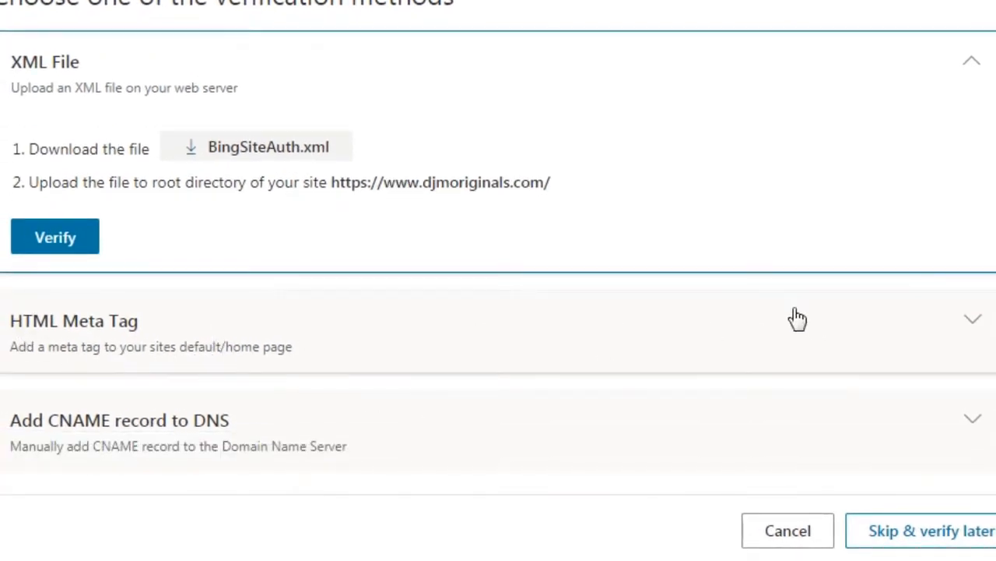
{"action": "left_click", "coordinate": [973, 320]}
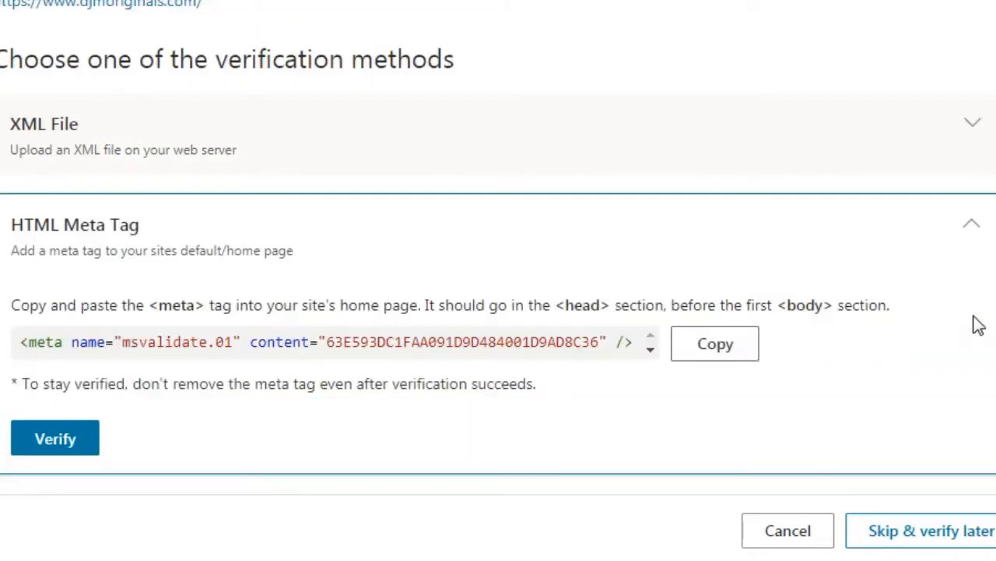
{"action": "left_click", "coordinate": [717, 351]}
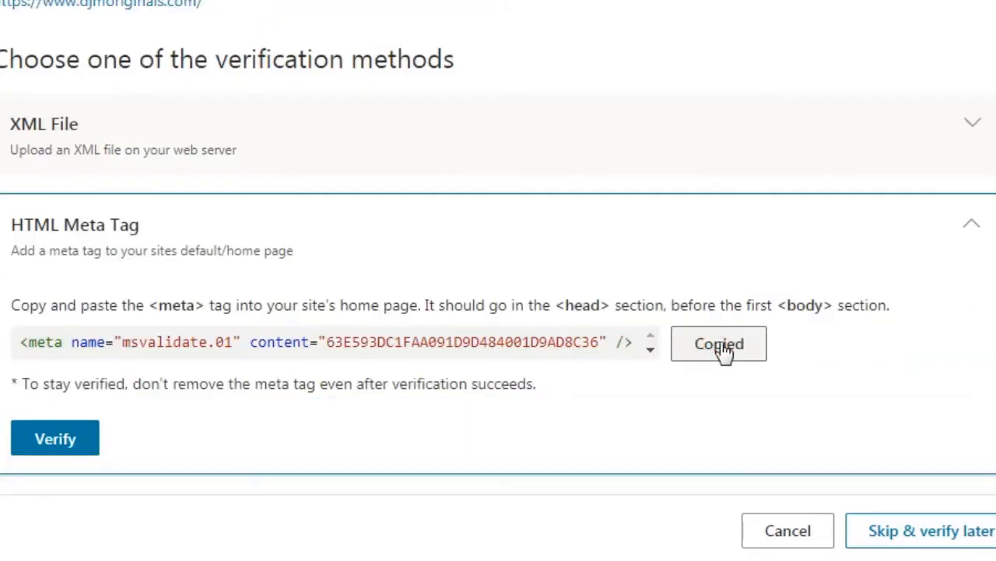
Step: Switch to the DjM Originals WordPress dashboard and open the Astra theme's header.php in the Theme Editor
{"action": "left_click", "coordinate": [265, 13]}
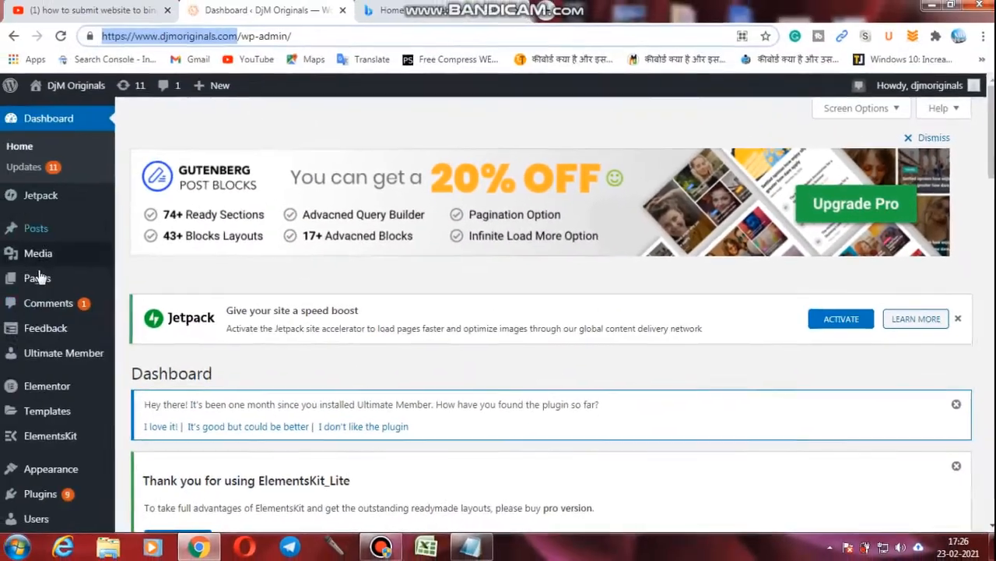
{"action": "scroll", "coordinate": [19, 382], "scroll_direction": "down", "scroll_amount": 3}
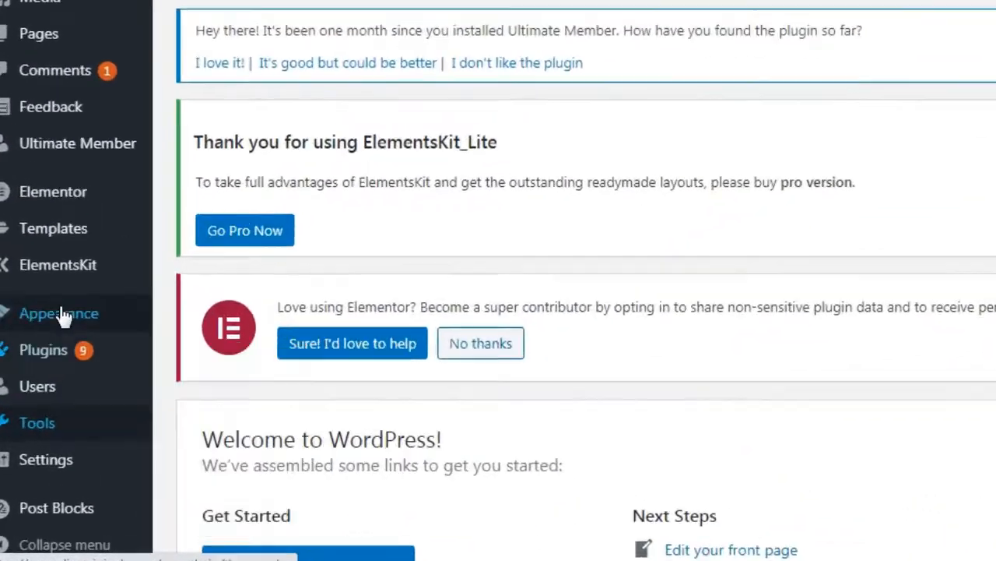
{"action": "mouse_move", "coordinate": [117, 407]}
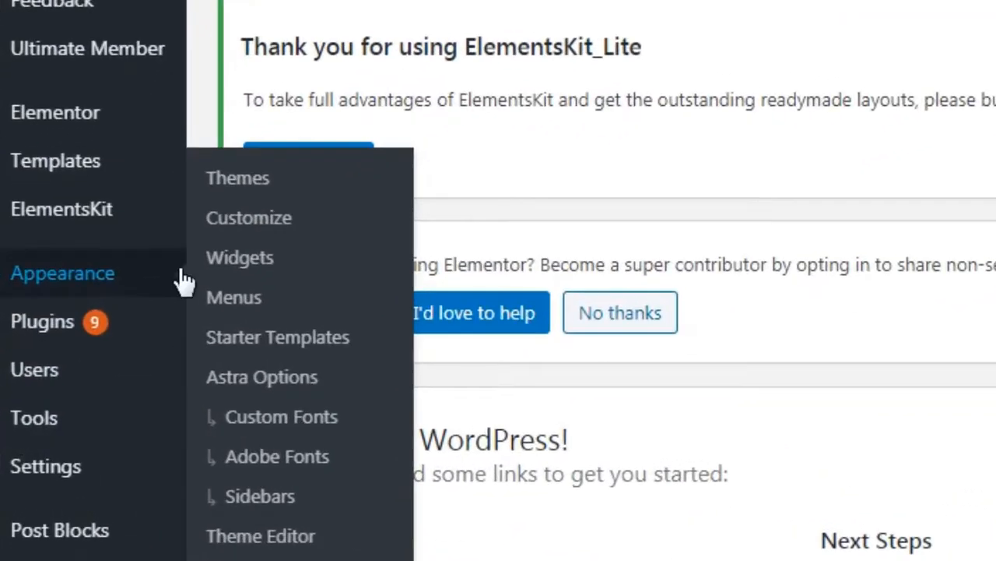
{"action": "left_click", "coordinate": [276, 537]}
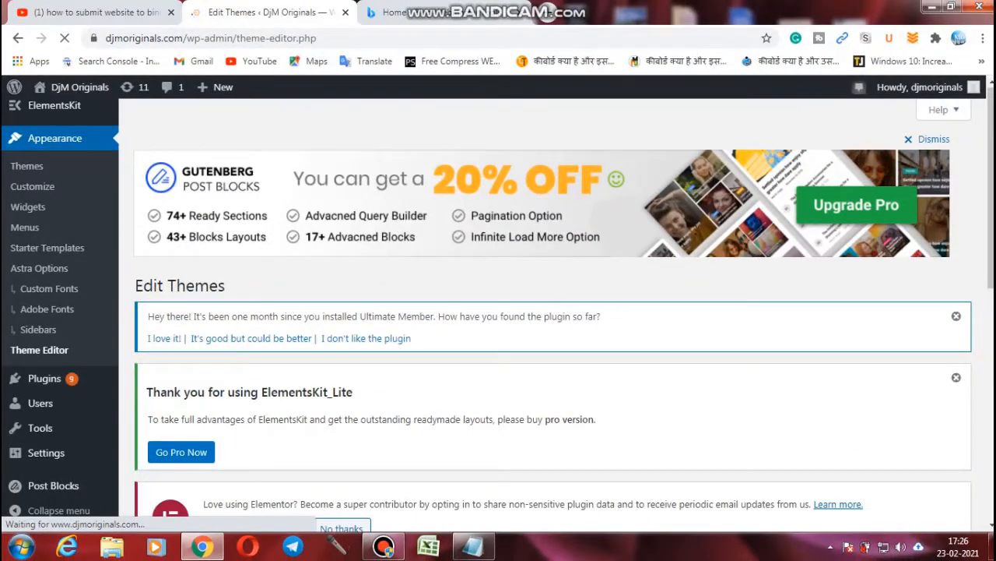
{"action": "scroll", "coordinate": [831, 356], "scroll_direction": "down", "scroll_amount": 6}
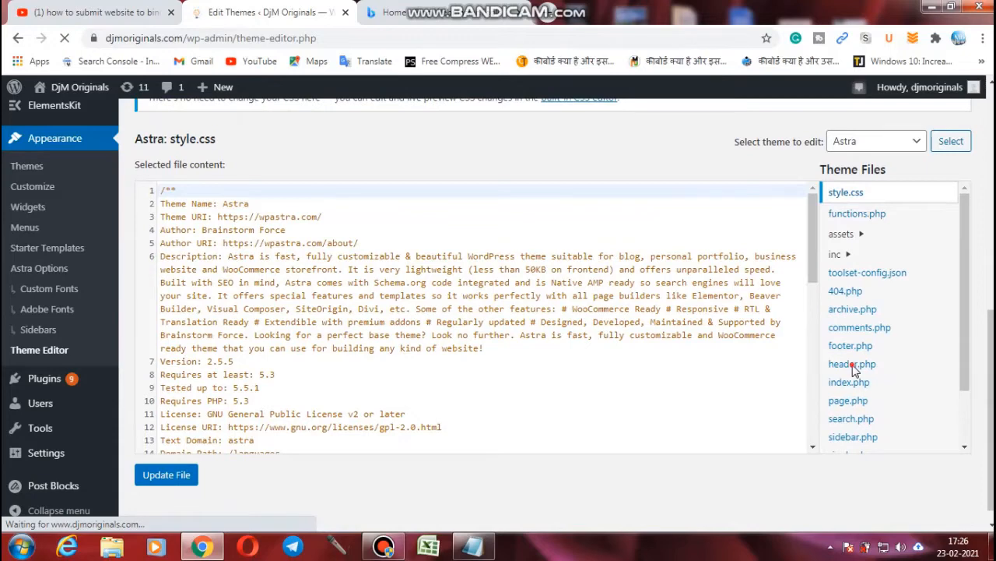
{"action": "left_click", "coordinate": [854, 365]}
{"action": "left_click", "coordinate": [837, 254]}
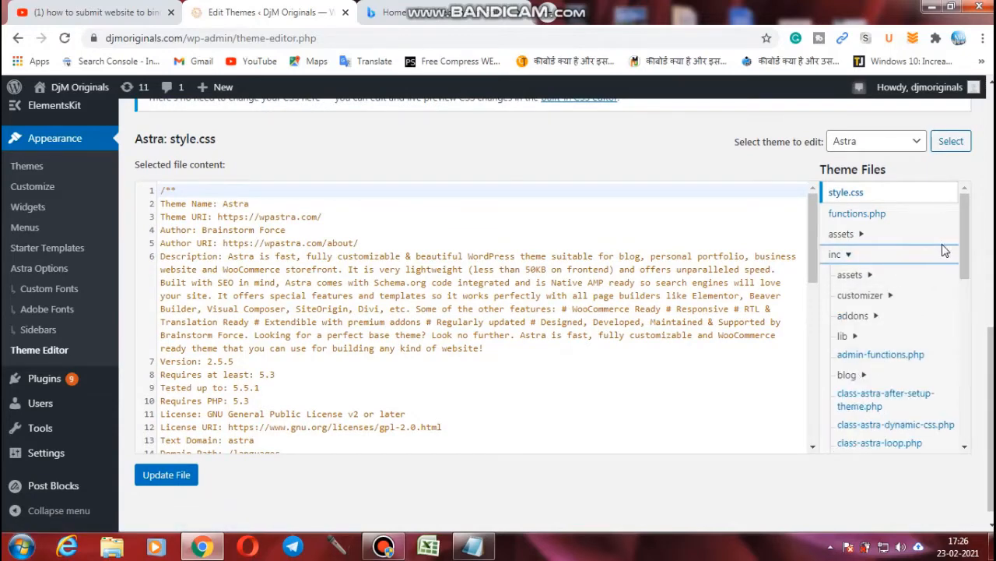
{"action": "left_click_drag", "start_coordinate": [964, 250], "coordinate": [927, 418]}
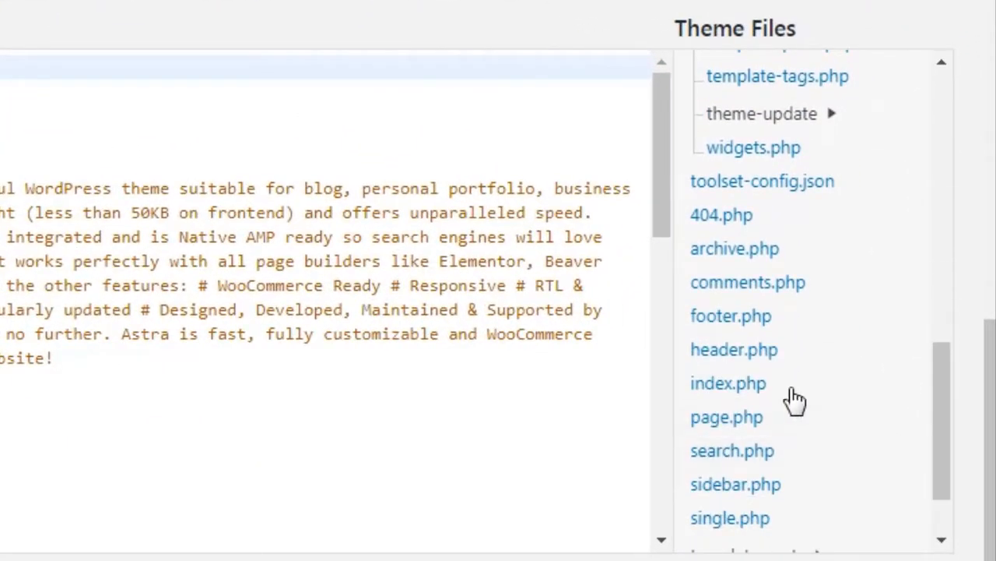
{"action": "left_click", "coordinate": [776, 360]}
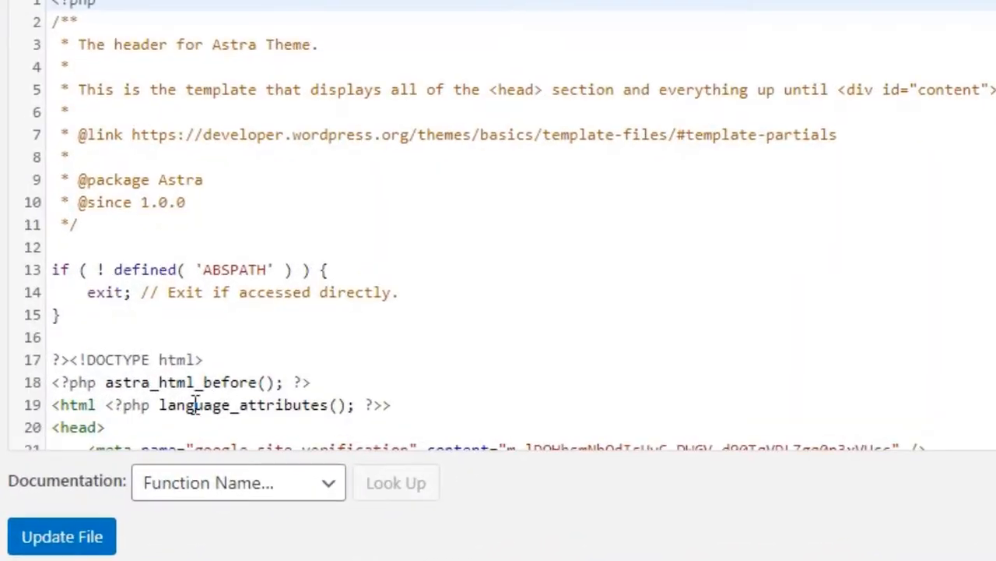
Step: Paste the copied Bing verification meta tag on a new line directly below <head> in header.php and update the file
{"action": "scroll", "coordinate": [490, 163], "scroll_direction": "down", "scroll_amount": 3}
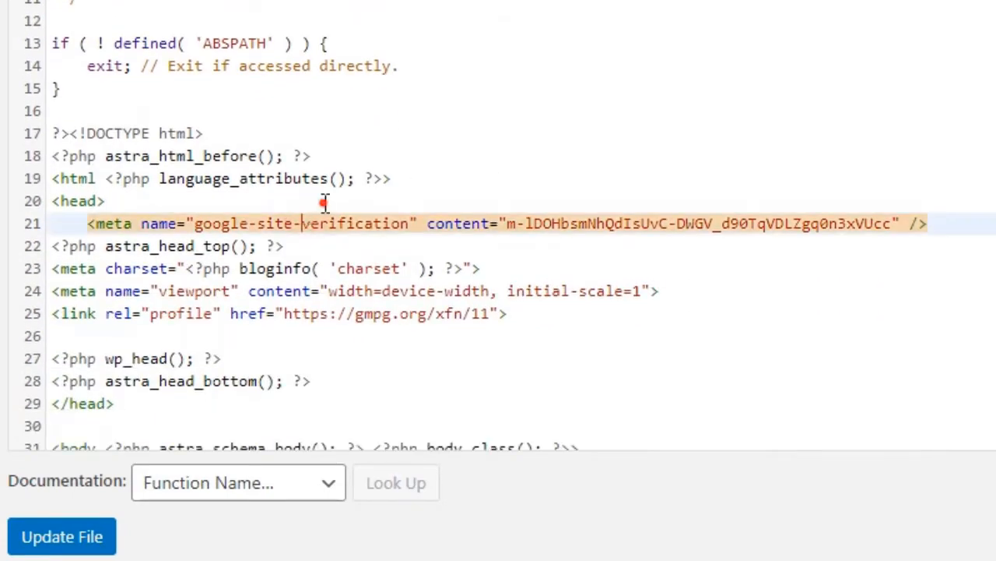
{"action": "left_click", "coordinate": [321, 201]}
{"action": "key", "text": "Return"}
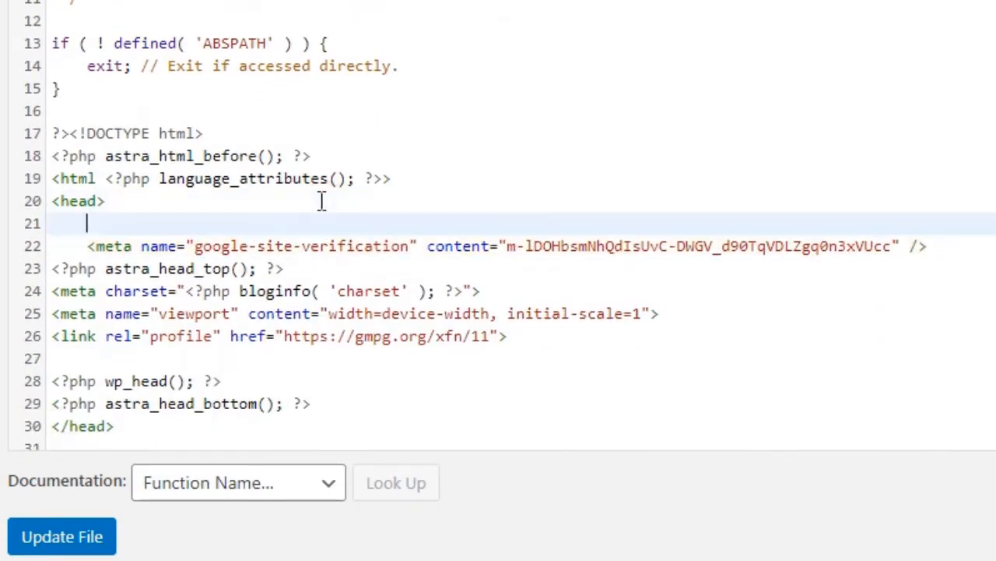
{"action": "key", "text": "ctrl+v"}
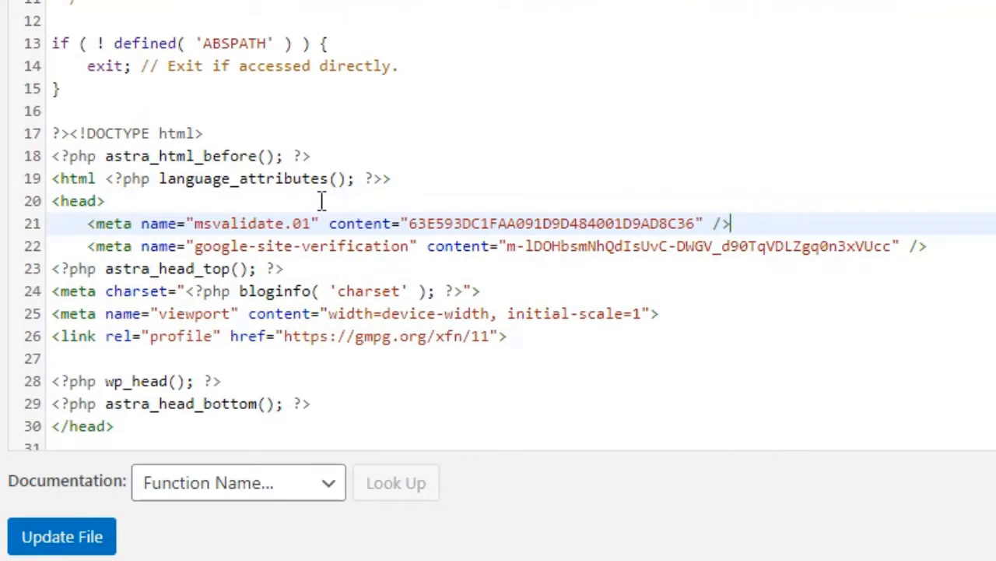
{"action": "left_click", "coordinate": [46, 553]}
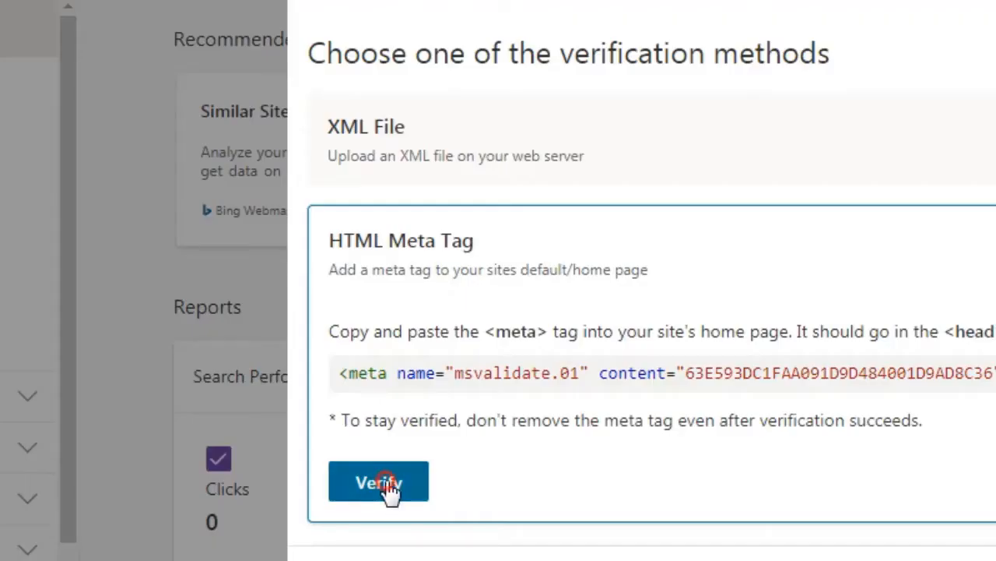
Step: Verify the site in Bing Webmaster Tools with the HTML meta tag, finish adding it, and return to header.php in WordPress
{"action": "left_click", "coordinate": [391, 483]}
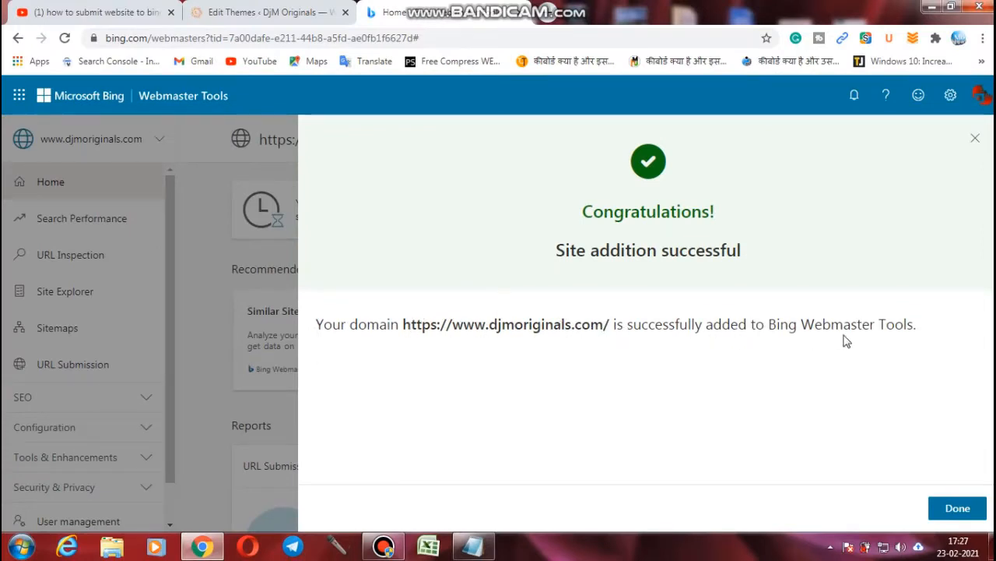
{"action": "left_click", "coordinate": [967, 506]}
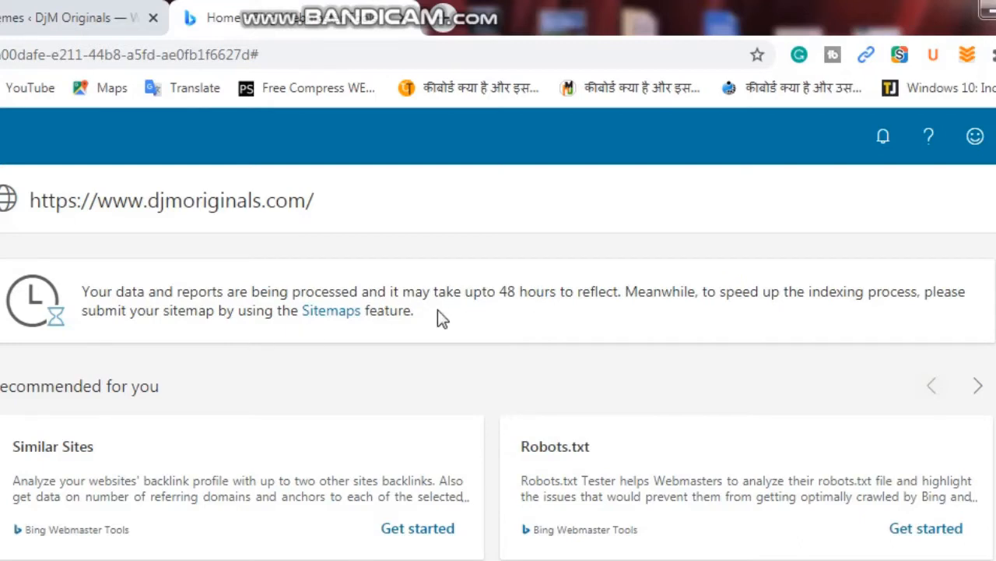
{"action": "left_click", "coordinate": [66, 8]}
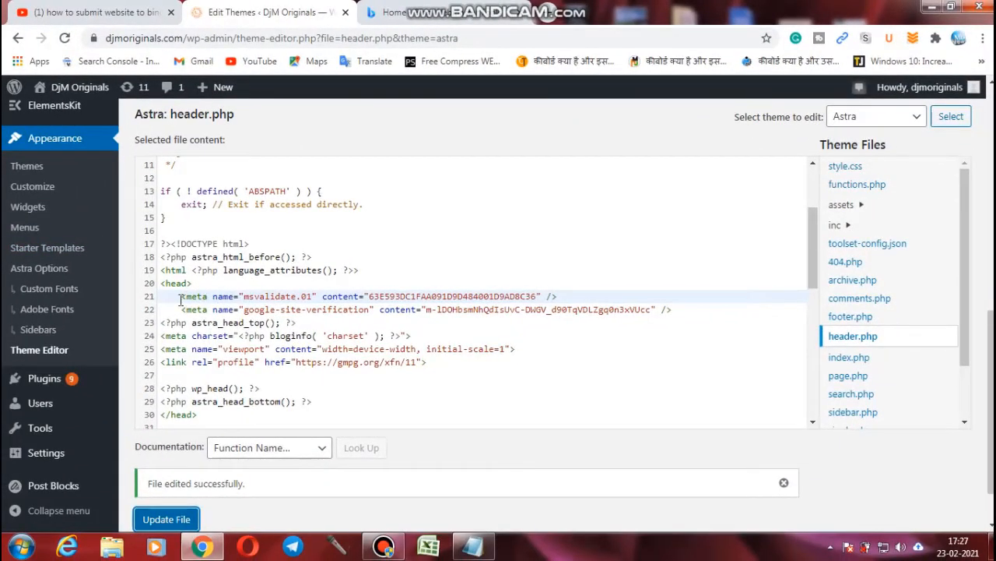
{"action": "left_click_drag", "start_coordinate": [181, 299], "coordinate": [558, 298]}
{"action": "left_click", "coordinate": [558, 298]}
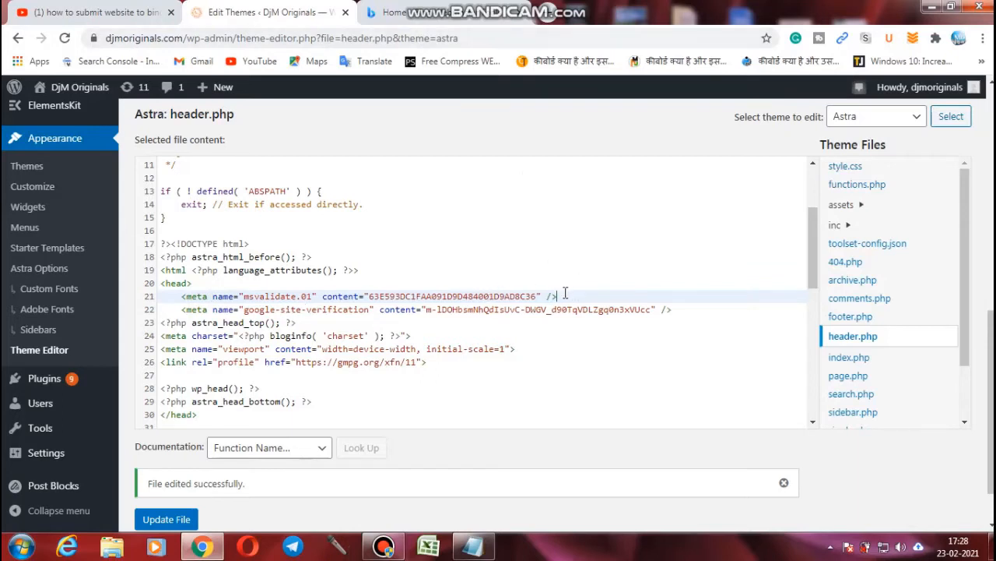
{"action": "left_click", "coordinate": [465, 12]}
{"action": "left_click", "coordinate": [257, 12]}
{"action": "left_click", "coordinate": [390, 11]}
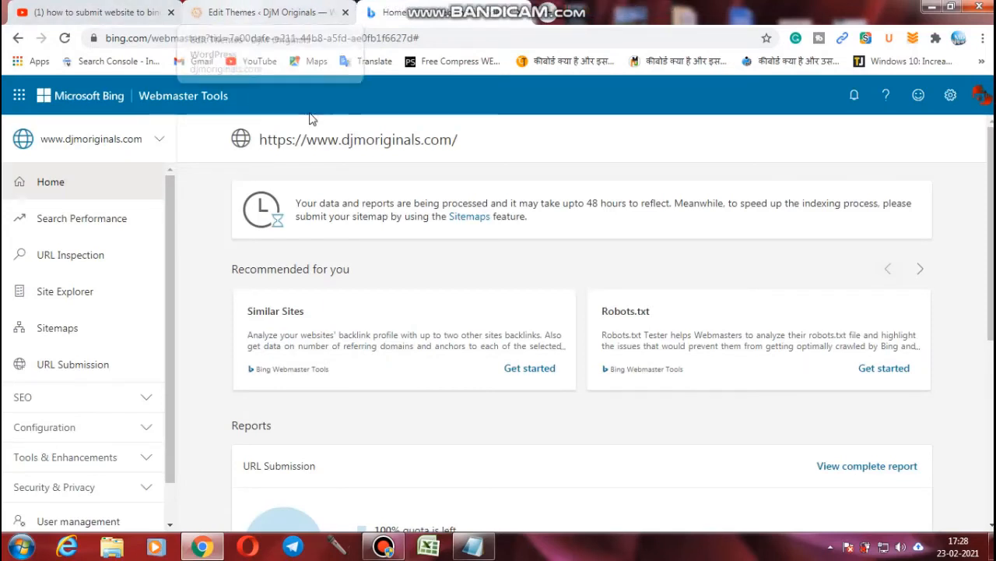
Step: Open the DjM Originals site from the WordPress dashboard in a new tab and load its /sitemap.xml page
{"action": "left_click", "coordinate": [265, 12]}
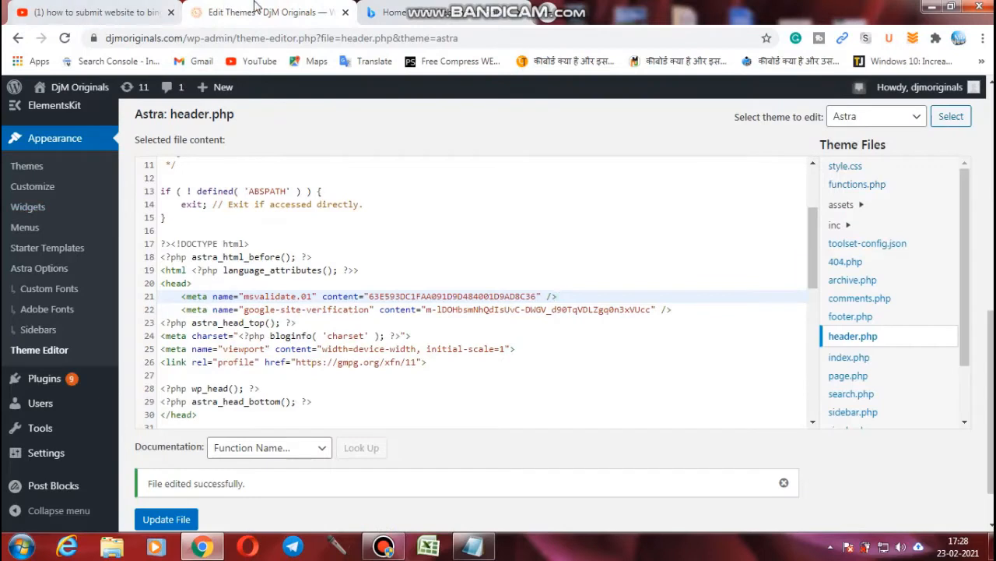
{"action": "mouse_move", "coordinate": [74, 87]}
{"action": "right_click", "coordinate": [55, 113]}
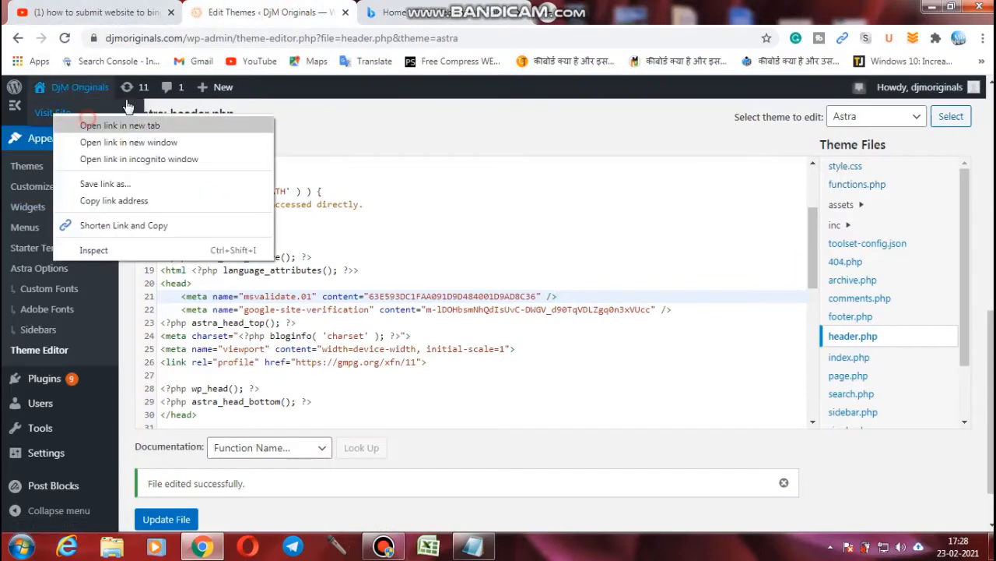
{"action": "left_click", "coordinate": [87, 124]}
{"action": "left_click", "coordinate": [436, 12]}
{"action": "left_click", "coordinate": [260, 39]}
{"action": "left_click", "coordinate": [339, 37]}
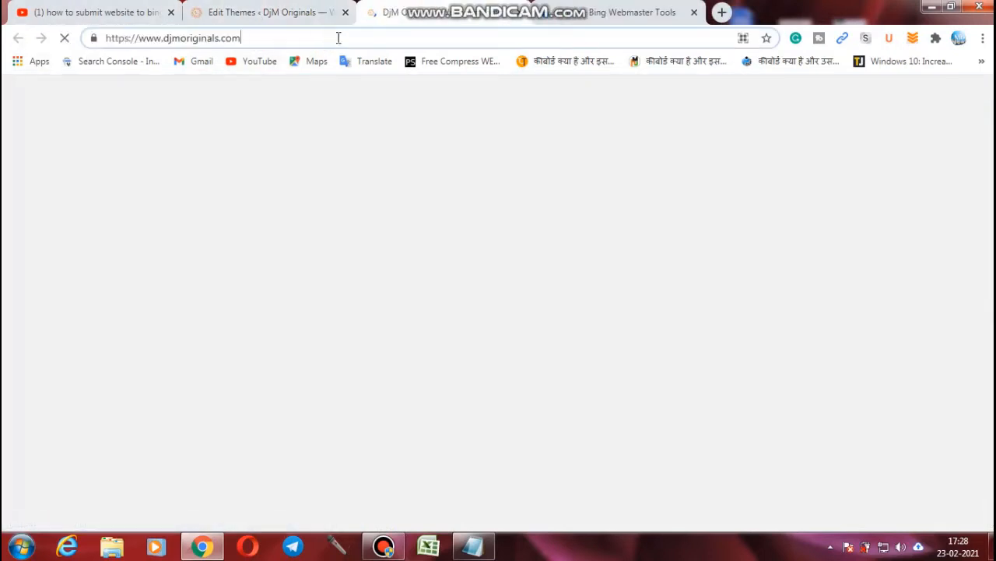
{"action": "type", "text": "/site"}
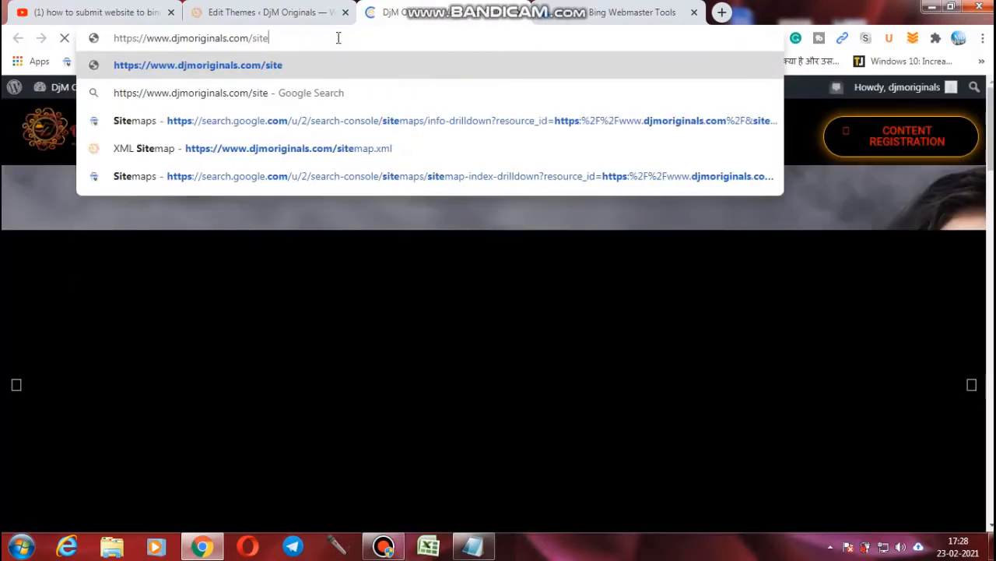
{"action": "type", "text": "map.xm"}
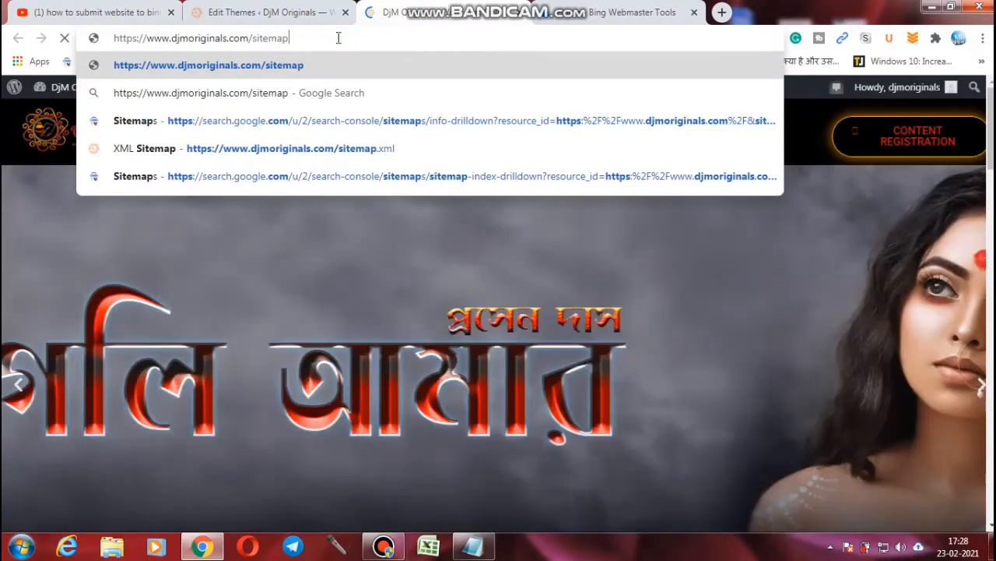
{"action": "type", "text": "l"}
{"action": "key", "text": "Return"}
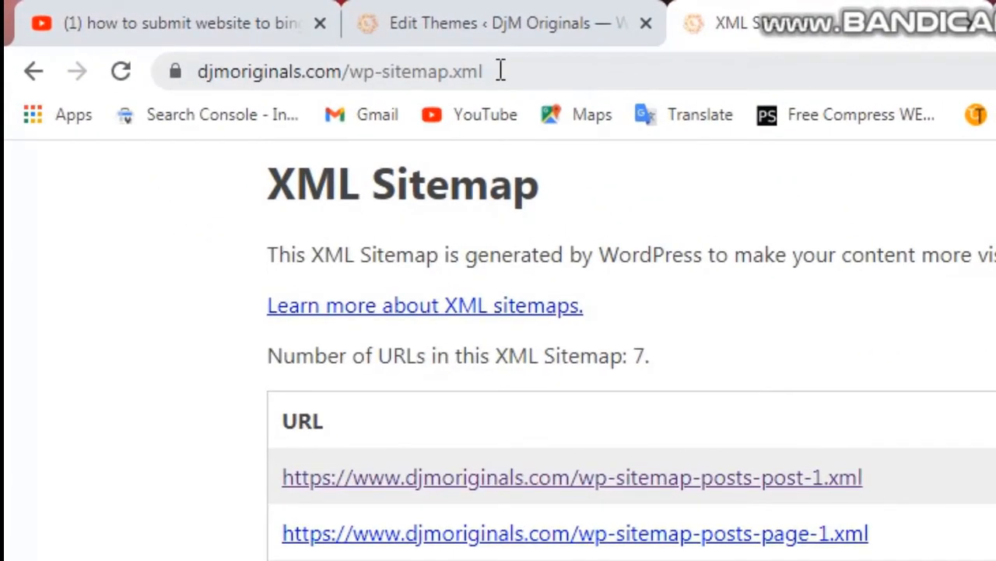
Step: Copy the full address of the wp-sitemap.xml page and return to Bing Webmaster Tools
{"action": "left_click", "coordinate": [501, 70]}
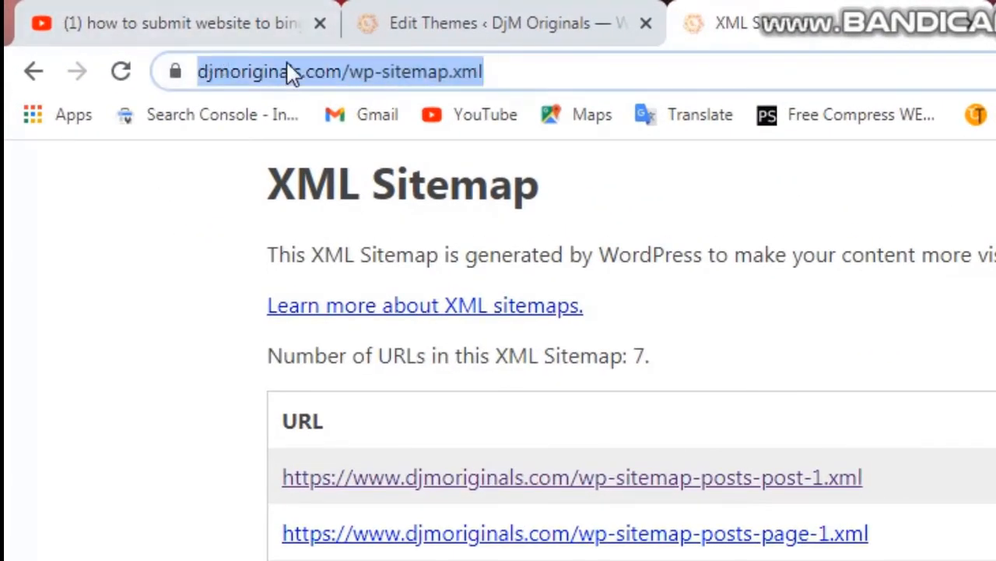
{"action": "right_click", "coordinate": [316, 70]}
{"action": "left_click", "coordinate": [351, 162]}
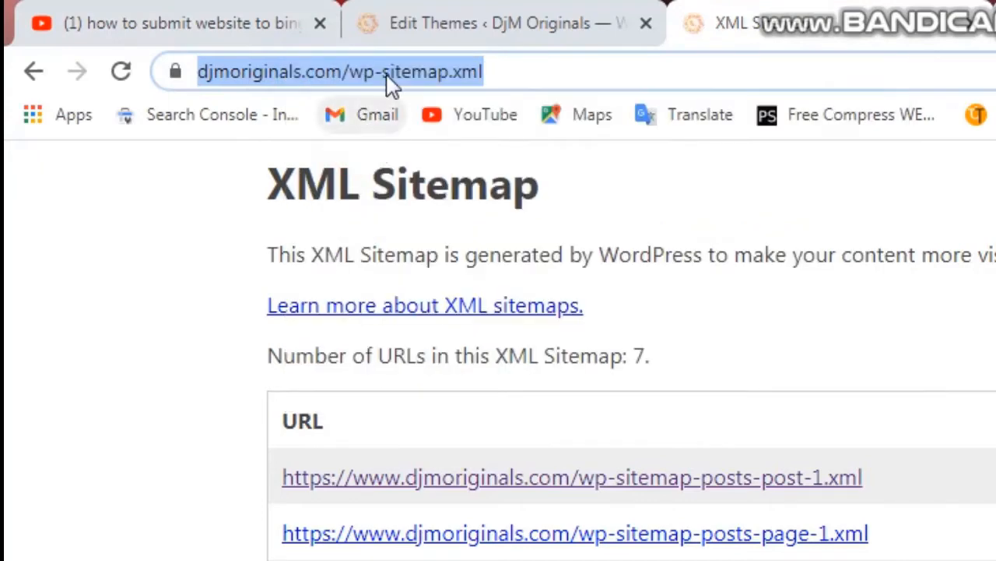
{"action": "left_click", "coordinate": [995, 23]}
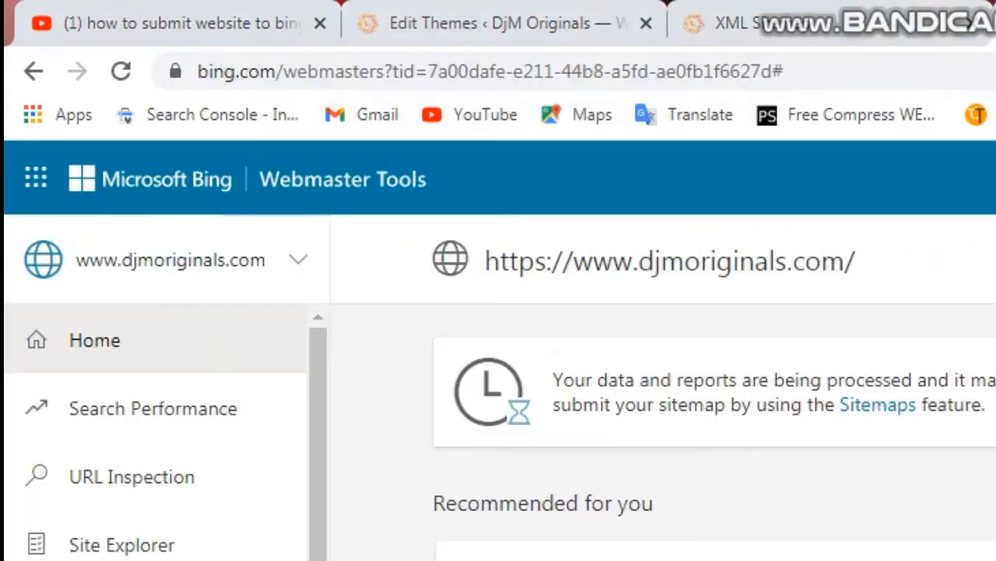
{"action": "left_click_drag", "start_coordinate": [322, 456], "coordinate": [318, 560]}
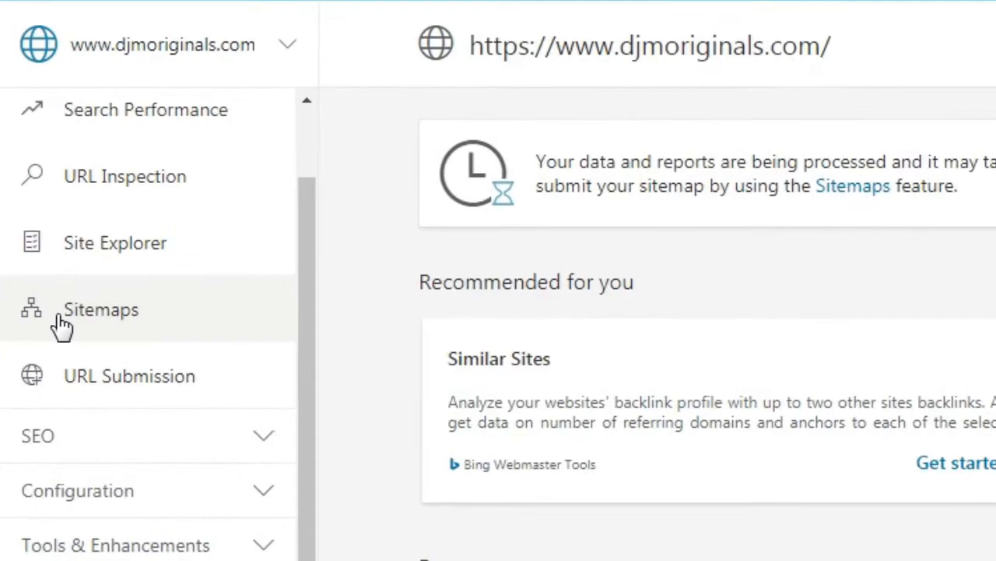
{"action": "left_click", "coordinate": [44, 285]}
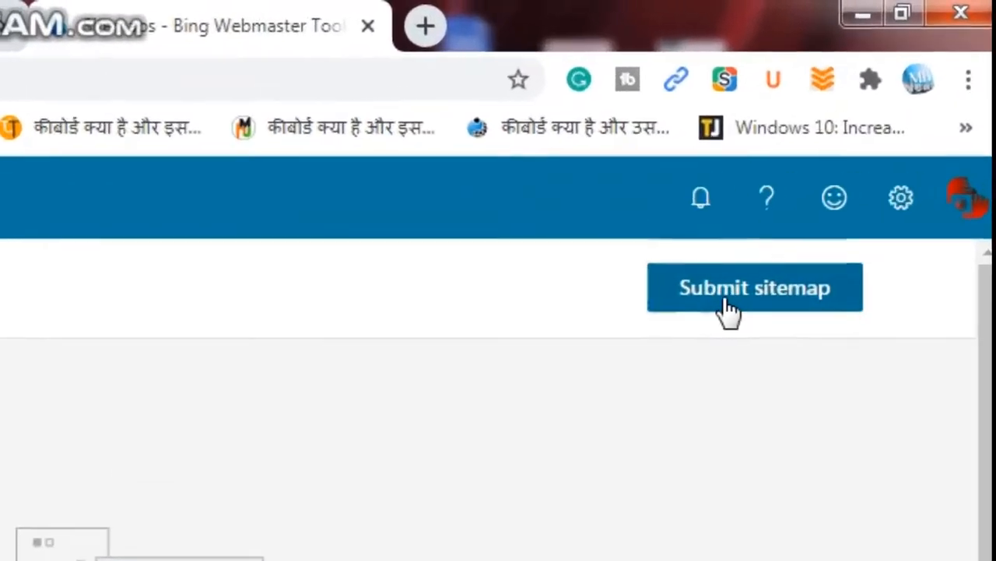
{"action": "left_click", "coordinate": [830, 184]}
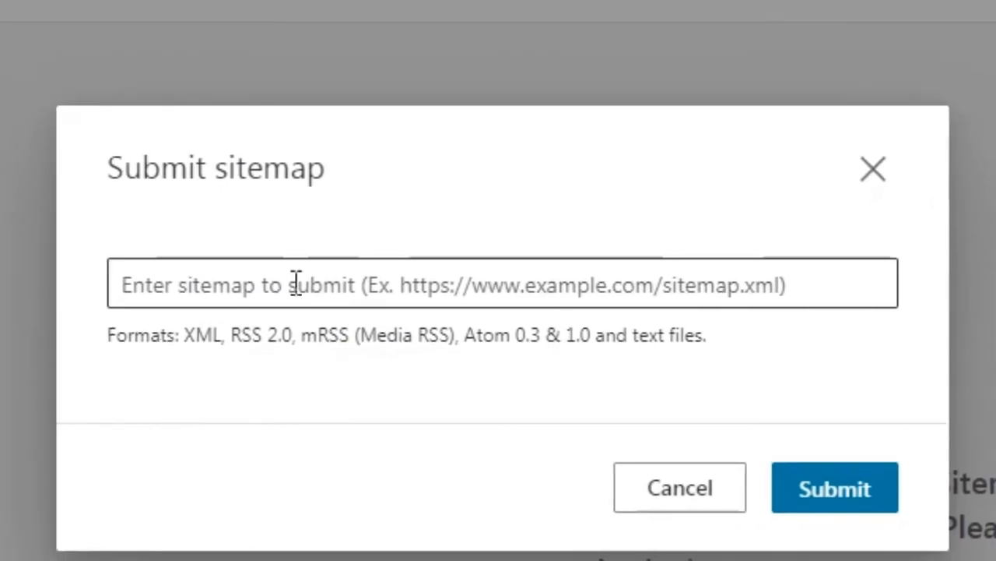
{"action": "right_click", "coordinate": [295, 282]}
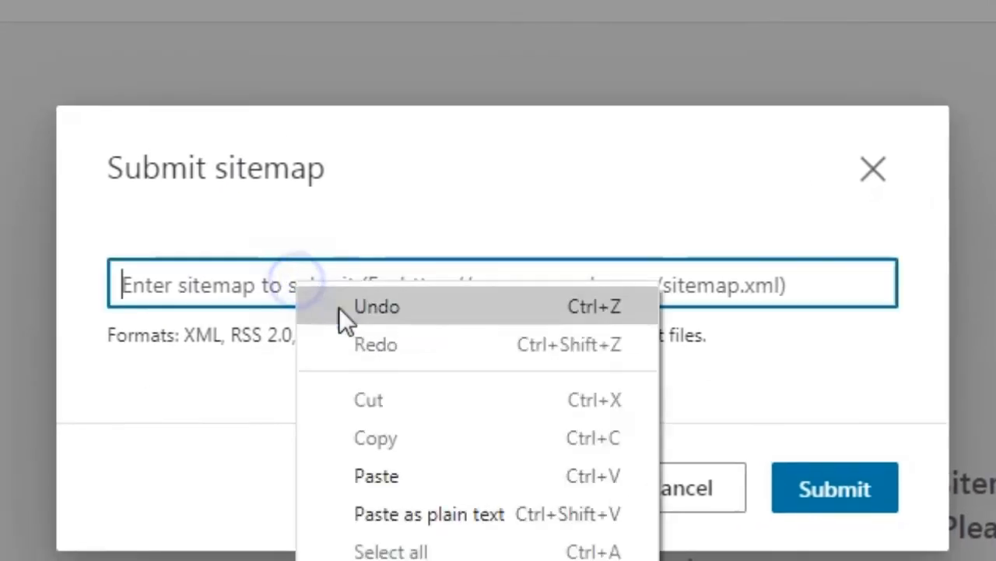
{"action": "left_click", "coordinate": [386, 508]}
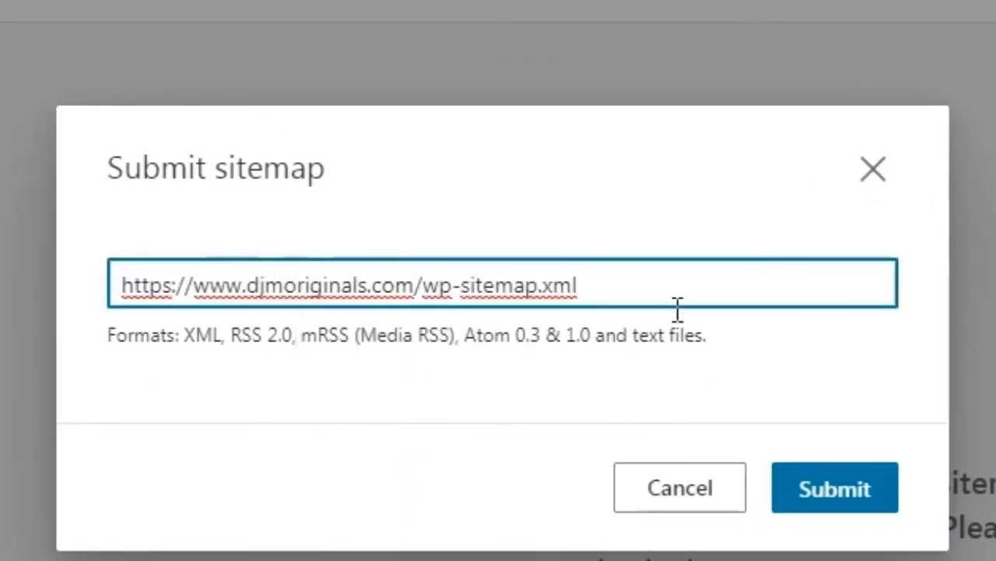
{"action": "left_click", "coordinate": [816, 498]}
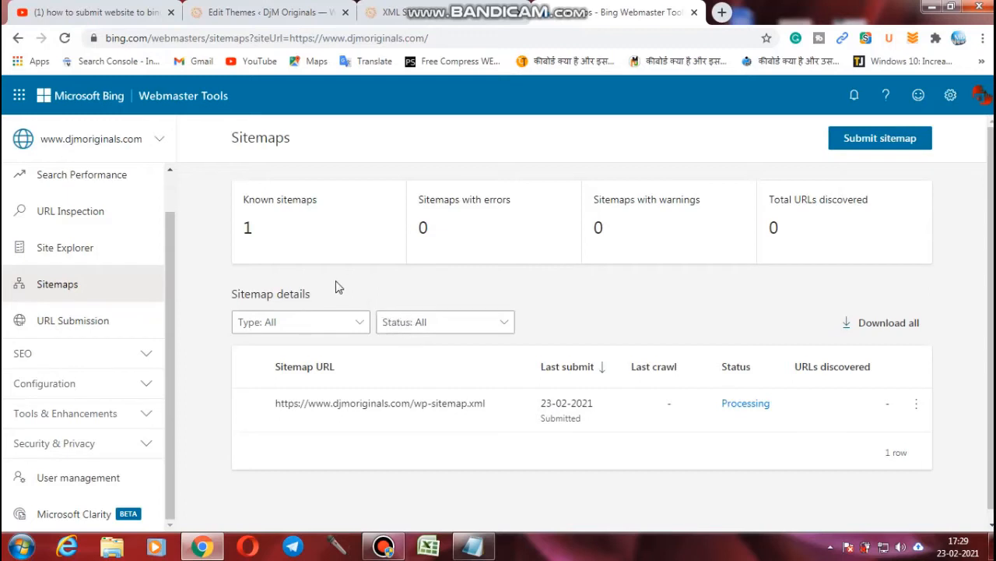
Step: Switch to the WordPress dashboard and show the list of all posts
{"action": "left_click", "coordinate": [169, 229]}
{"action": "left_click_drag", "start_coordinate": [169, 230], "coordinate": [167, 194]}
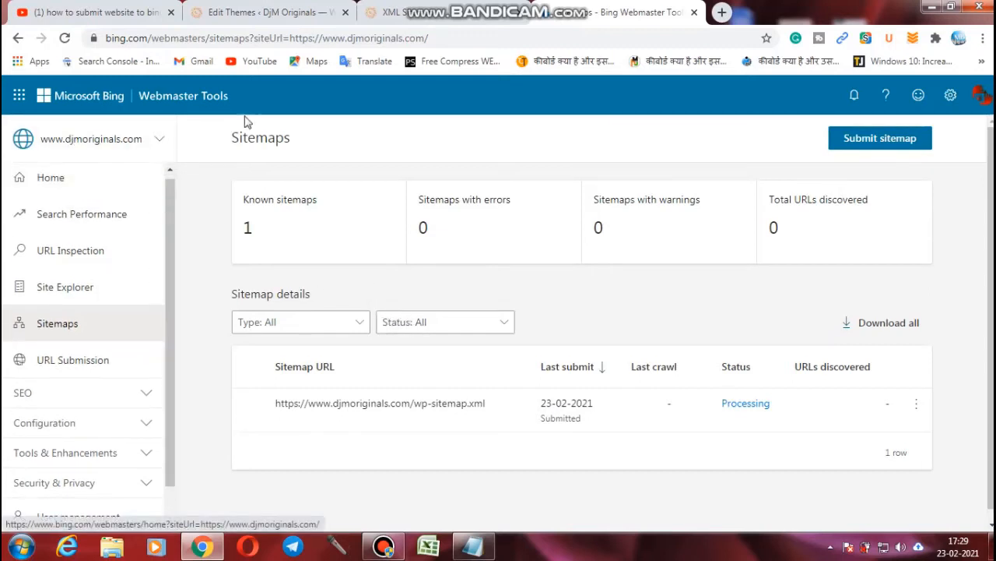
{"action": "left_click", "coordinate": [265, 11]}
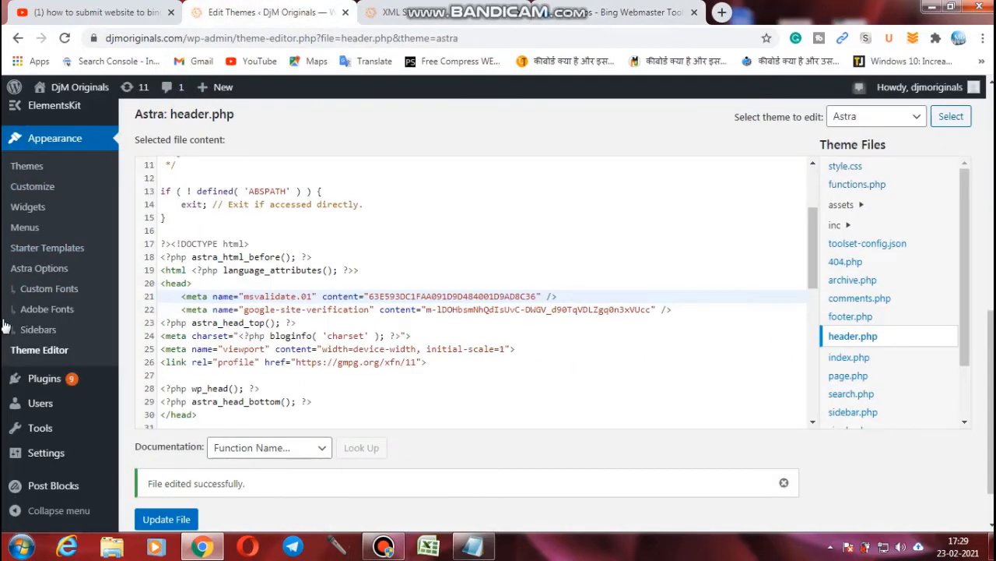
{"action": "scroll", "coordinate": [22, 319], "scroll_direction": "up", "scroll_amount": 4}
{"action": "mouse_move", "coordinate": [34, 190]}
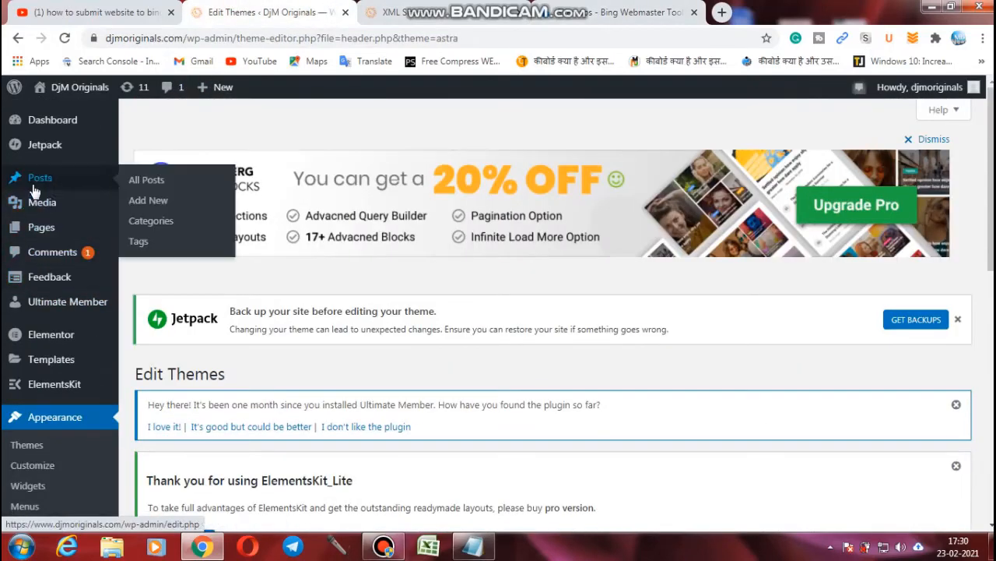
{"action": "left_click", "coordinate": [133, 179]}
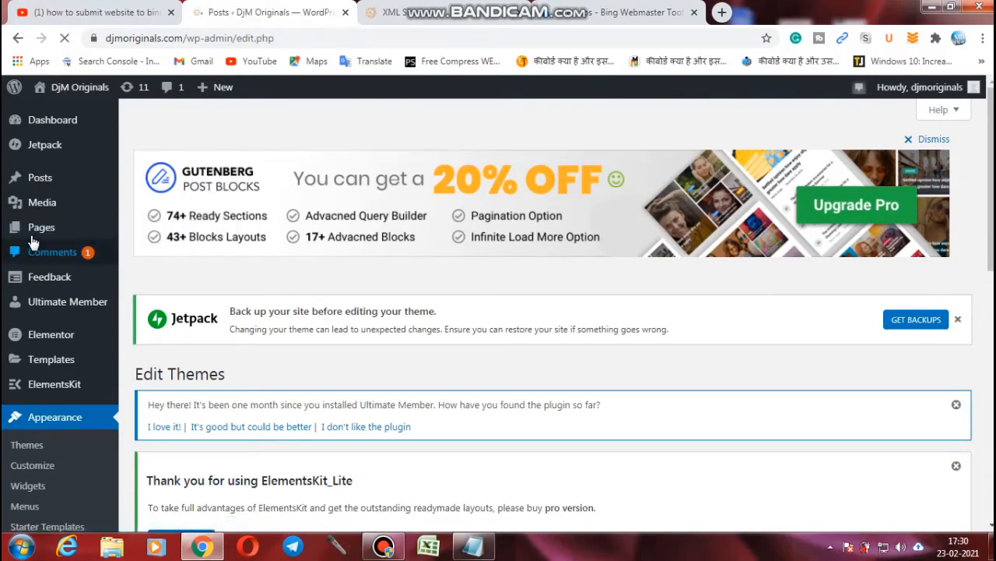
{"action": "scroll", "coordinate": [316, 218], "scroll_direction": "down", "scroll_amount": 6}
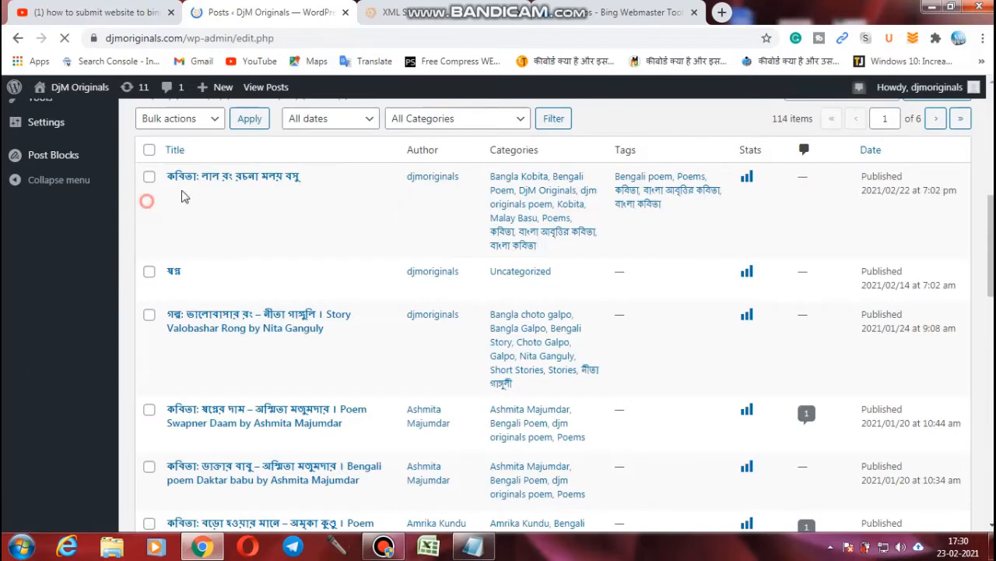
Step: Copy the view link of the newest post, published 2021/02/22, and return to Bing Webmaster Tools
{"action": "left_click", "coordinate": [585, 9]}
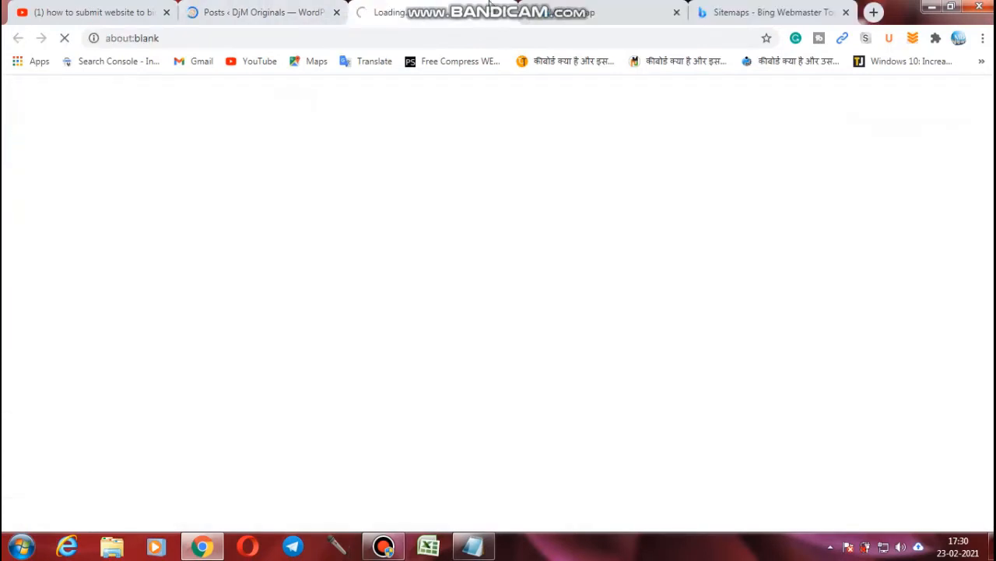
{"action": "left_click", "coordinate": [257, 12]}
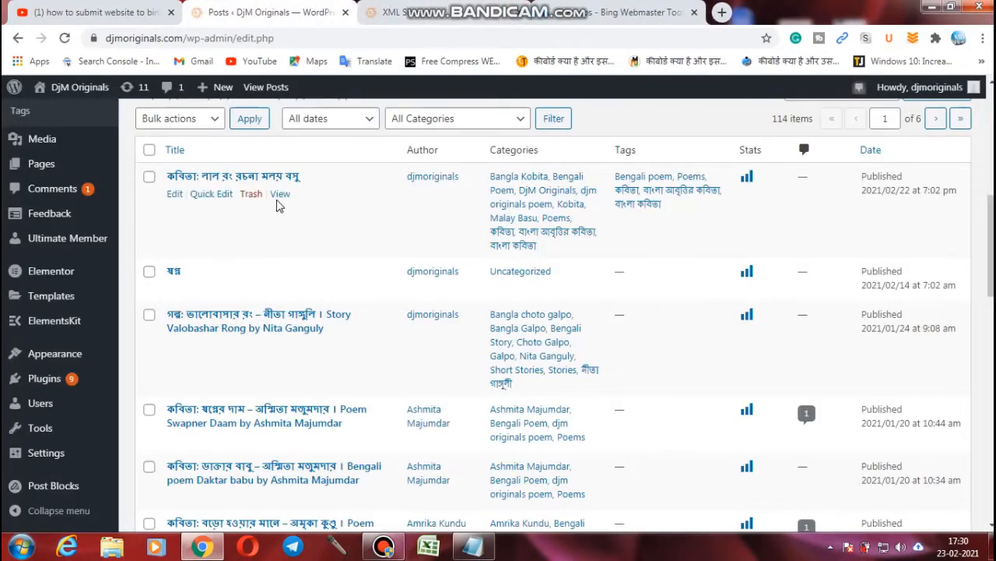
{"action": "right_click", "coordinate": [281, 195]}
{"action": "left_click", "coordinate": [615, 9]}
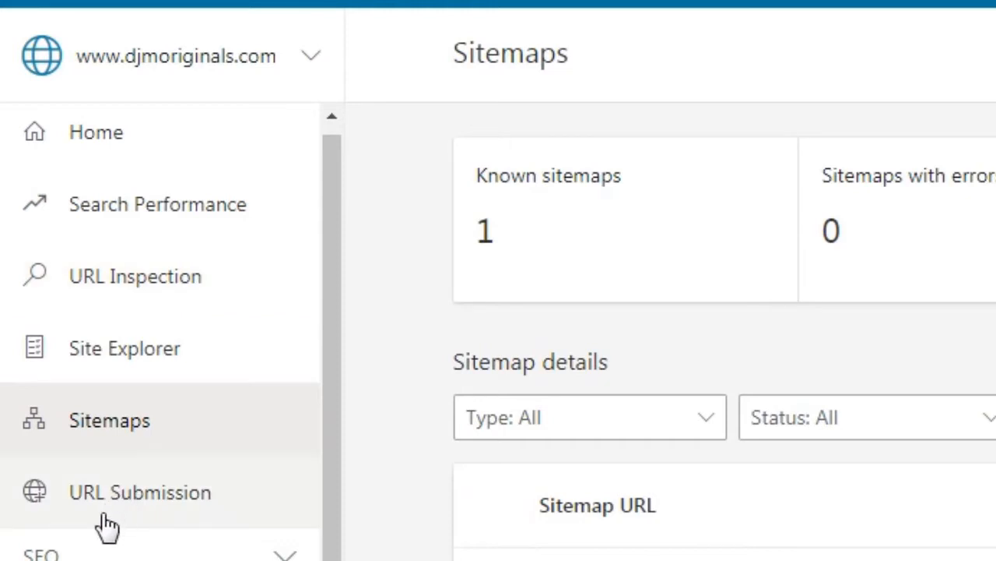
Step: Paste the copied post link into URL Inspection and inspect it
{"action": "left_click", "coordinate": [189, 275]}
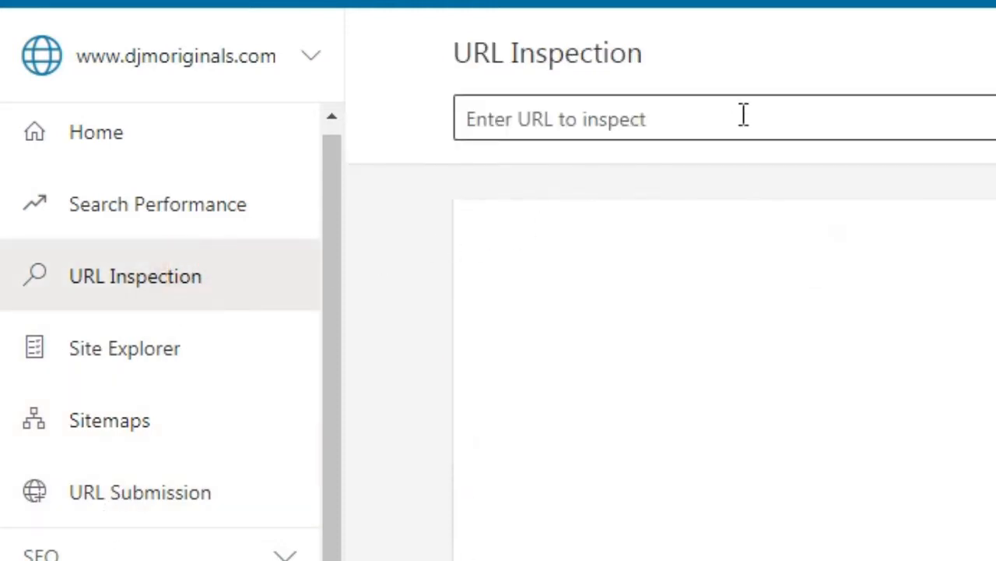
{"action": "right_click", "coordinate": [744, 117]}
{"action": "left_click", "coordinate": [806, 289]}
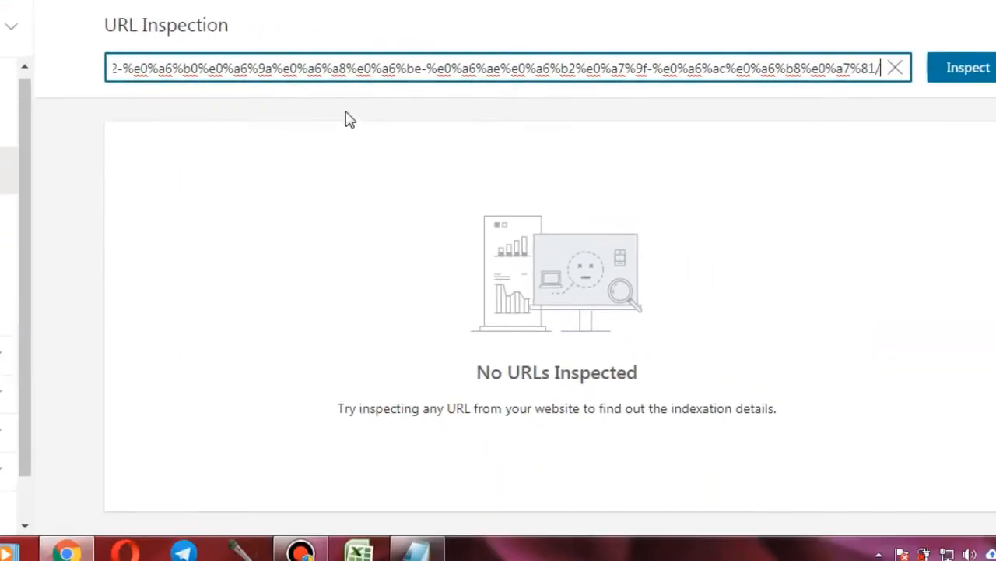
{"action": "left_click", "coordinate": [956, 63]}
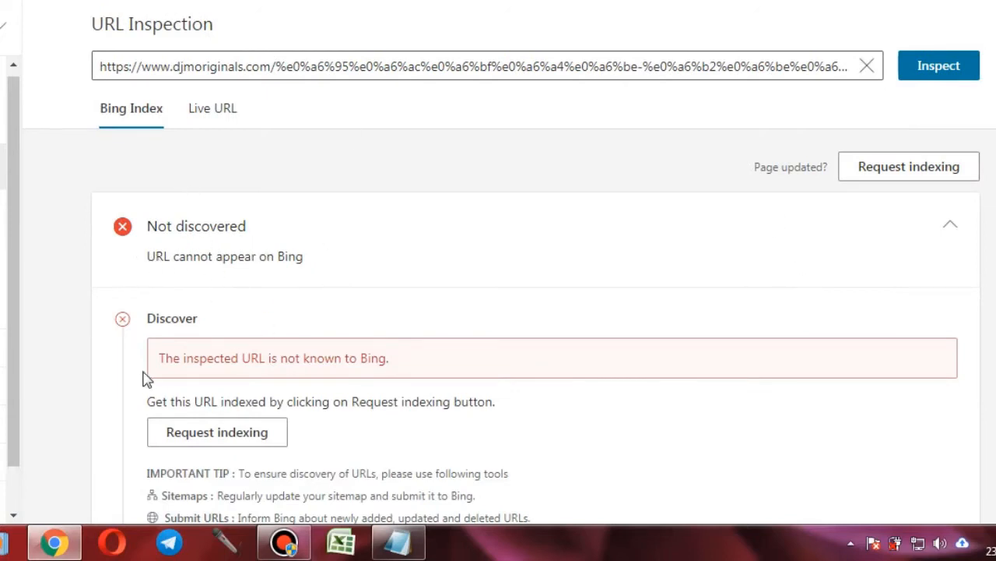
Step: Request indexing for the inspected post URL and submit the request
{"action": "scroll", "coordinate": [369, 272], "scroll_direction": "down", "scroll_amount": 4}
{"action": "scroll", "coordinate": [327, 264], "scroll_direction": "up", "scroll_amount": 4}
{"action": "left_click", "coordinate": [247, 434]}
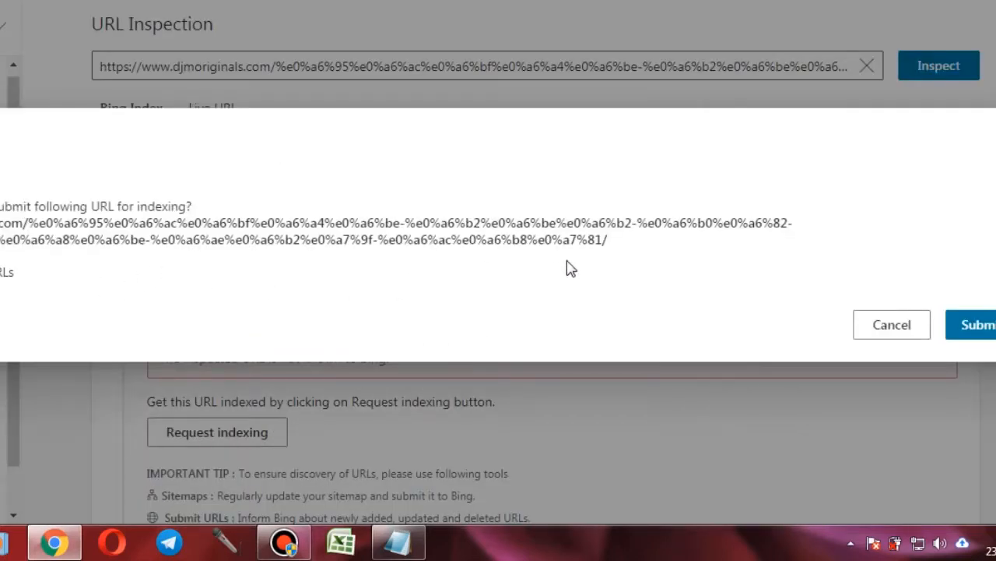
{"action": "left_click", "coordinate": [984, 336]}
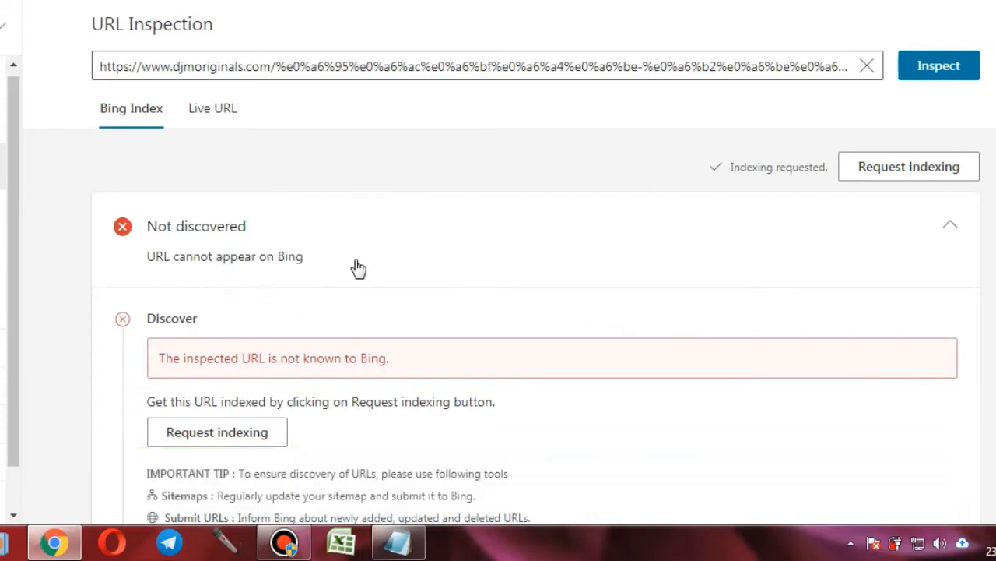
{"action": "scroll", "coordinate": [537, 334], "scroll_direction": "down", "scroll_amount": 1}
{"action": "scroll", "coordinate": [538, 327], "scroll_direction": "up", "scroll_amount": 1}
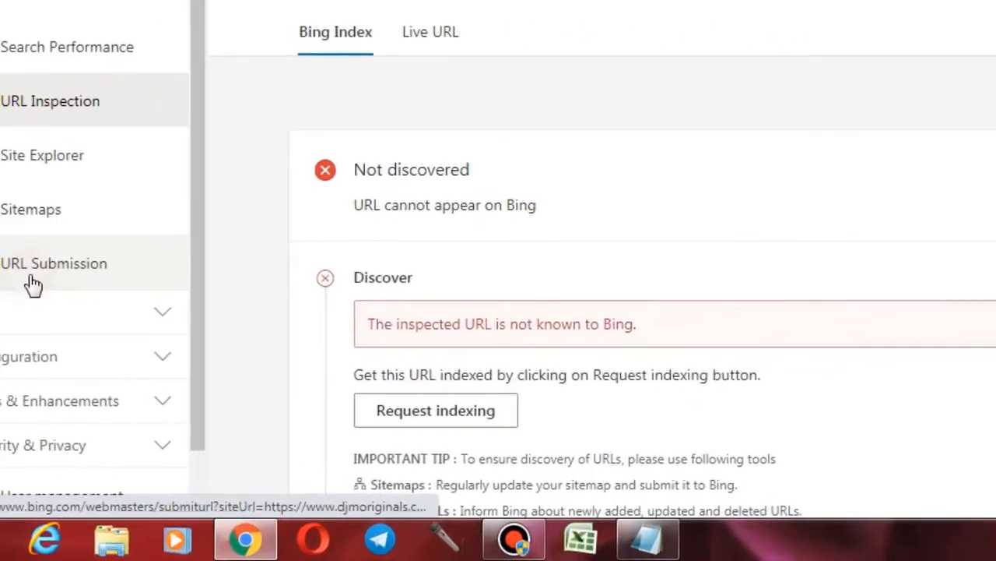
Step: Open URL Submission for djmoriginals.com and start a new URL submission with the URL entry box ready for links
{"action": "left_click", "coordinate": [28, 283]}
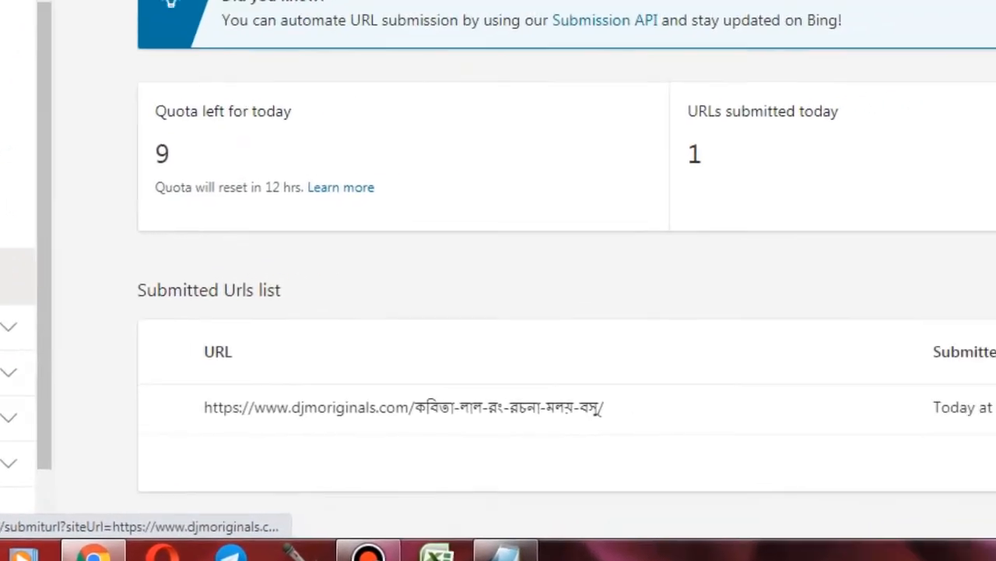
{"action": "left_click", "coordinate": [590, 24]}
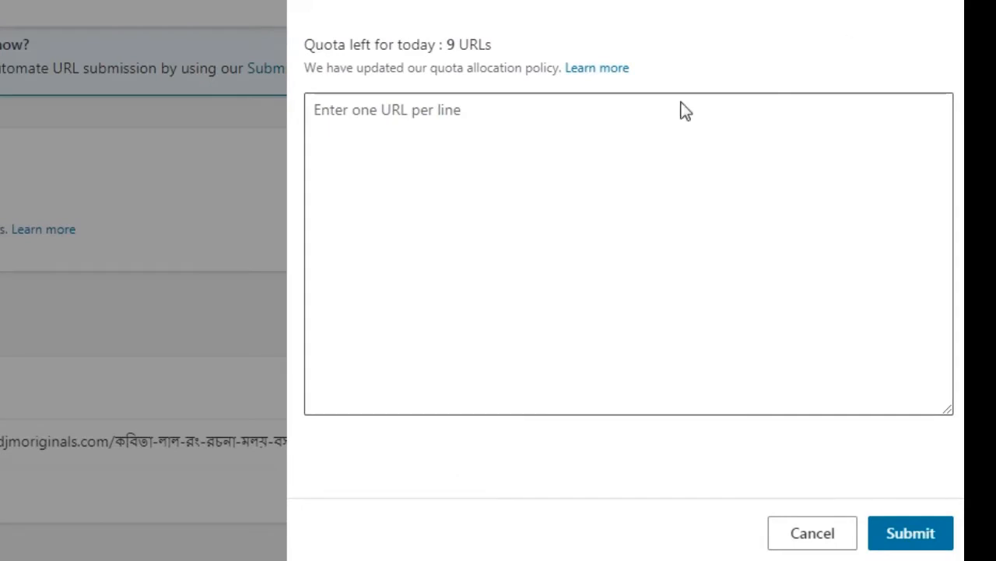
{"action": "left_click", "coordinate": [487, 156]}
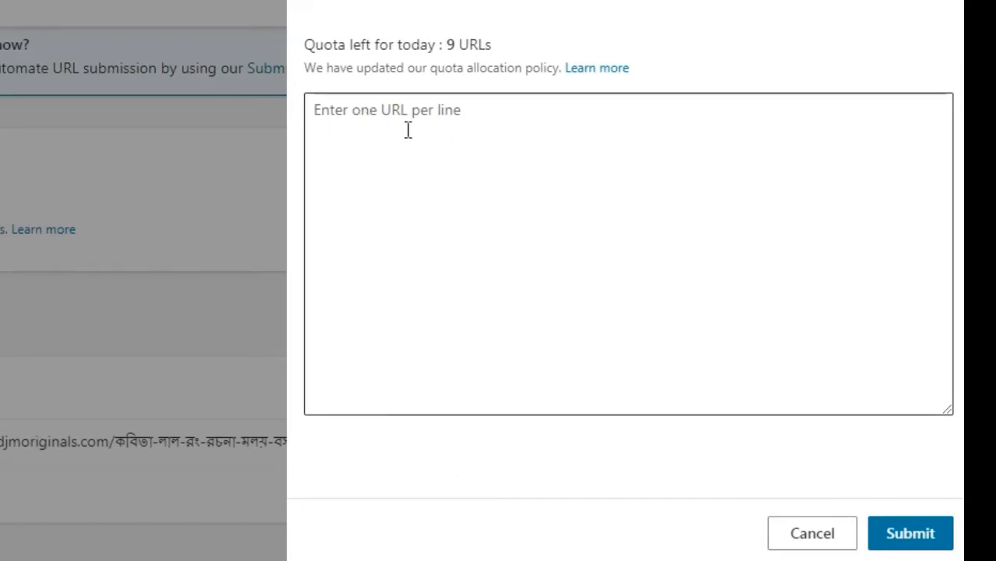
{"action": "right_click", "coordinate": [401, 121]}
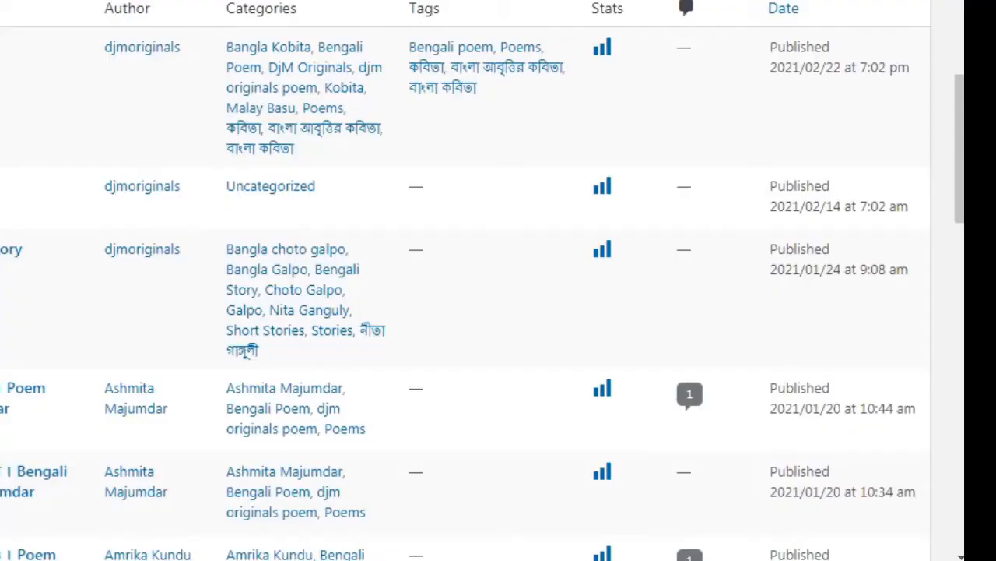
Step: Copy the view link of the WordPress post published 2021/01/24 and paste it as the first URL in the submission form
{"action": "right_click", "coordinate": [3, 295]}
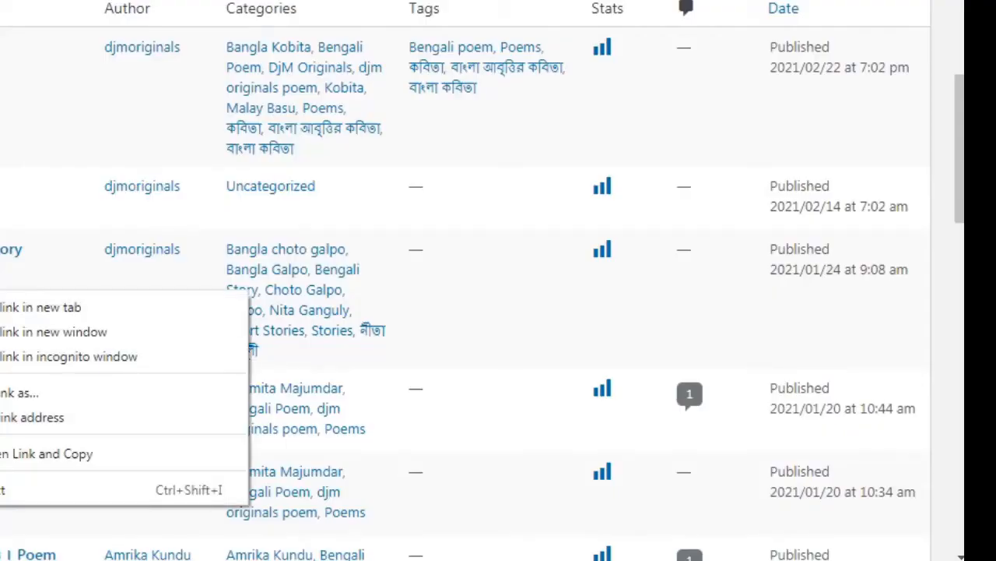
{"action": "left_click", "coordinate": [31, 416]}
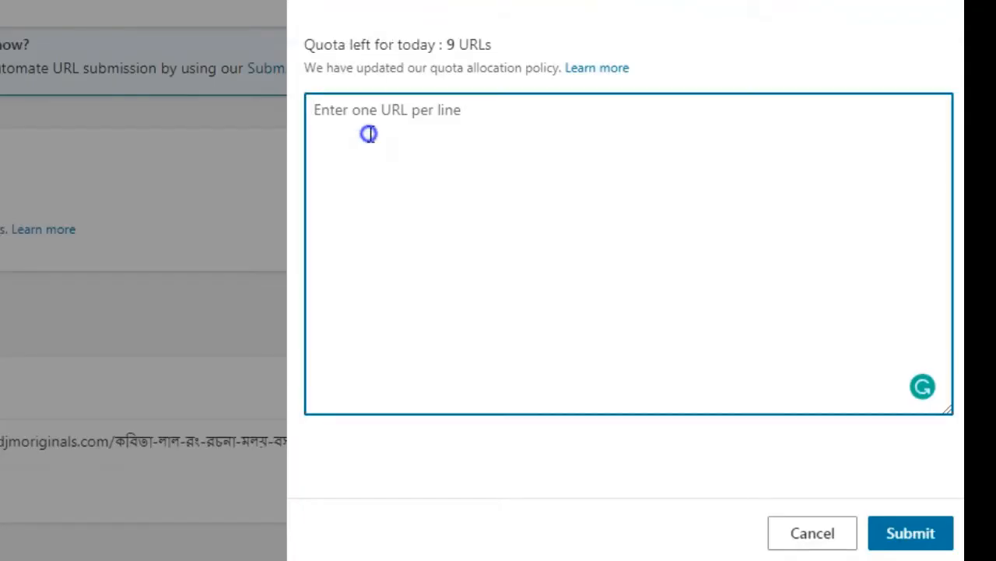
{"action": "right_click", "coordinate": [368, 134]}
{"action": "left_click", "coordinate": [443, 263]}
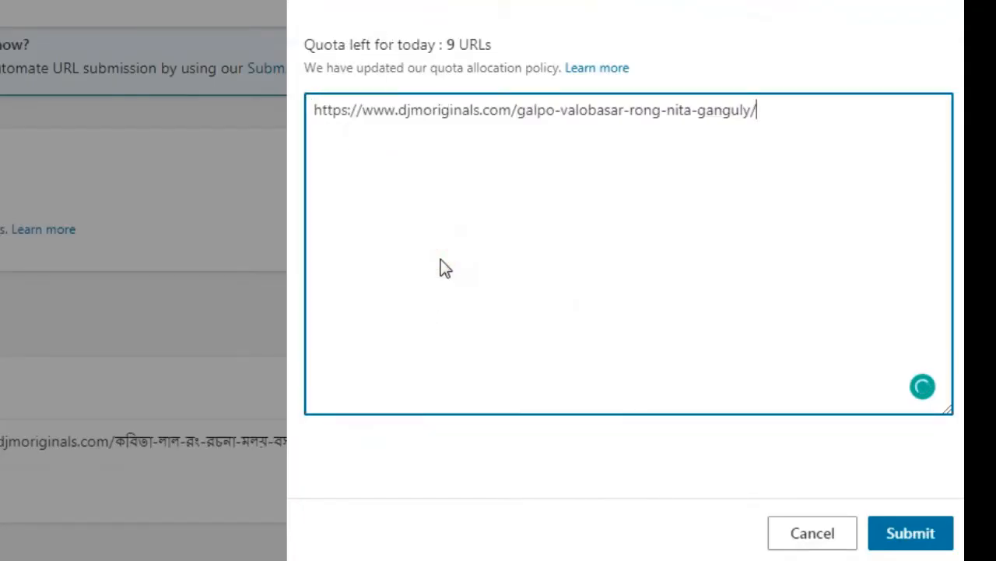
{"action": "key", "text": "Return"}
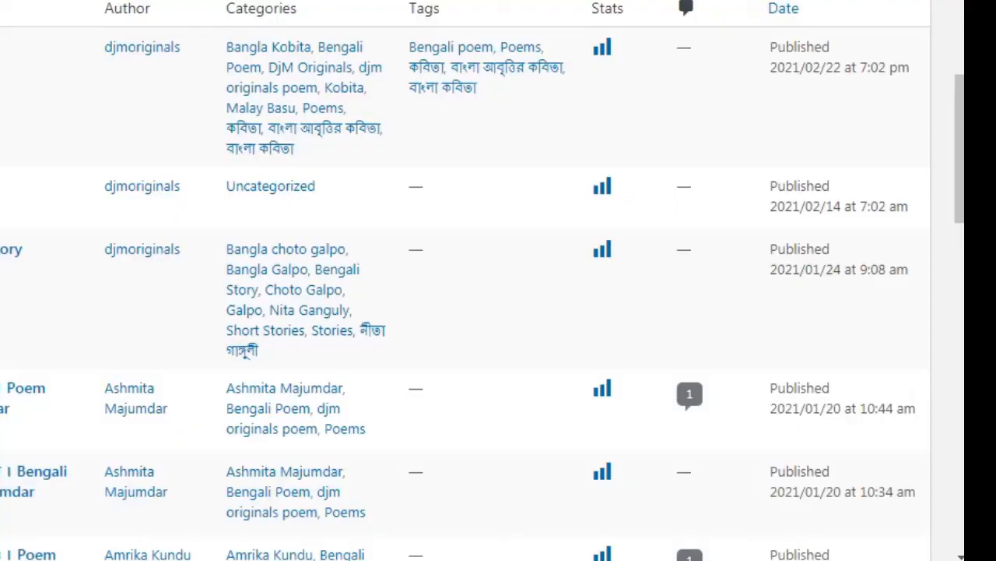
Step: Copy the view link of the post published 2021/01/20 at 10:44 am and add it as the second URL to submit
{"action": "right_click", "coordinate": [1, 436]}
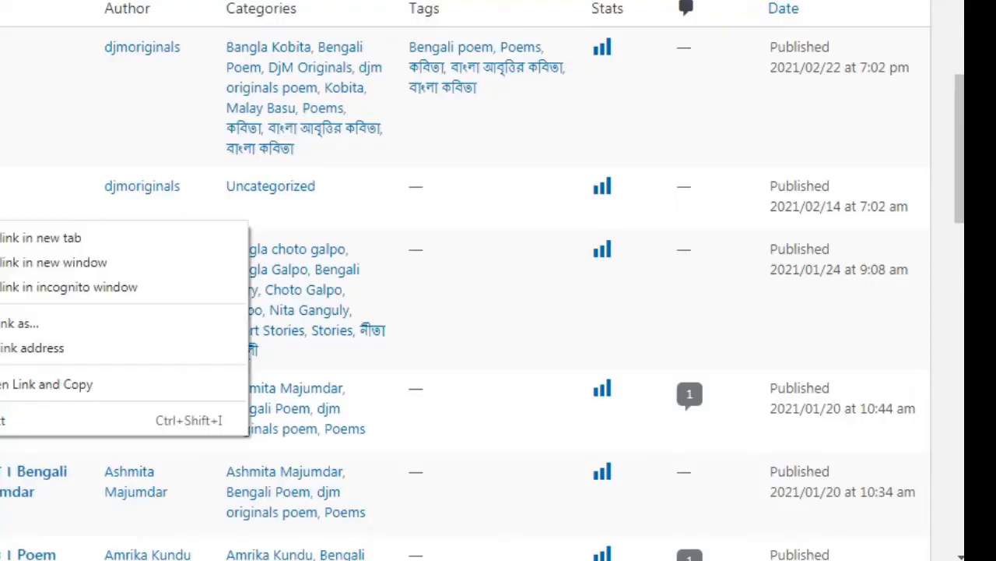
{"action": "left_click", "coordinate": [16, 347]}
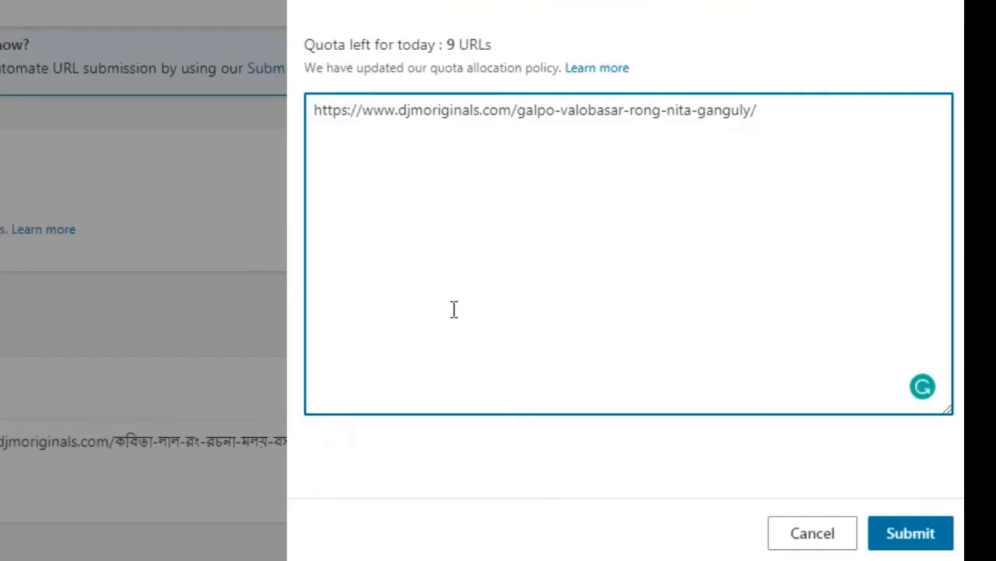
{"action": "key", "text": "ctrl+v"}
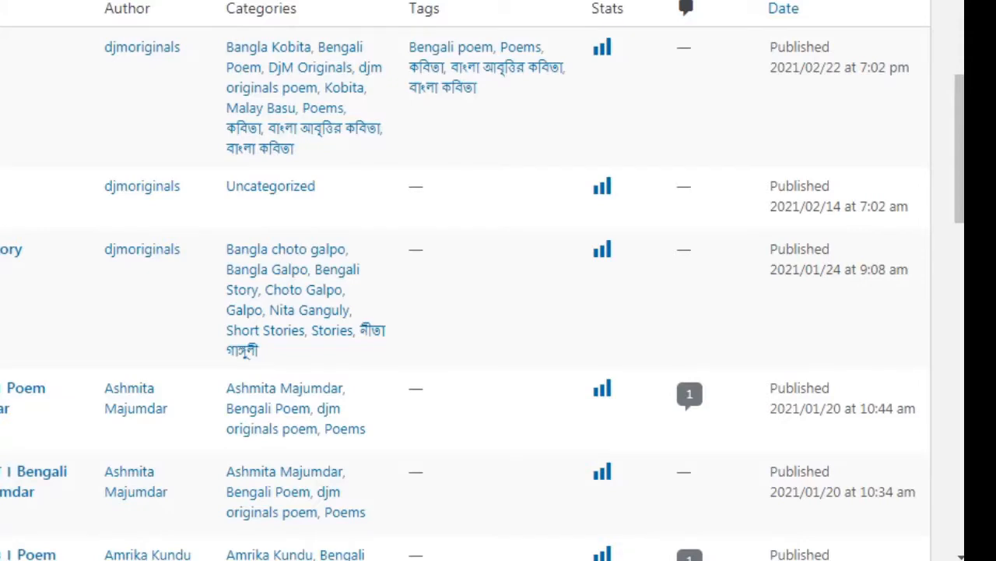
Step: Copy the view link of the post published 2021/01/20 at 10:34 am and add it on the third line of the submission form
{"action": "scroll", "coordinate": [498, 280], "scroll_direction": "down", "scroll_amount": 5}
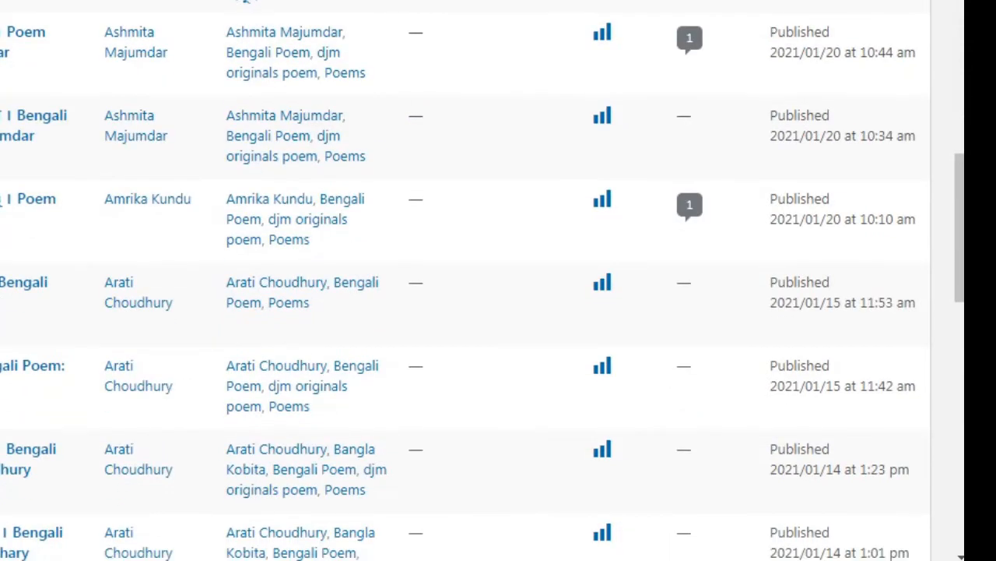
{"action": "right_click", "coordinate": [31, 285]}
{"action": "left_click", "coordinate": [184, 300]}
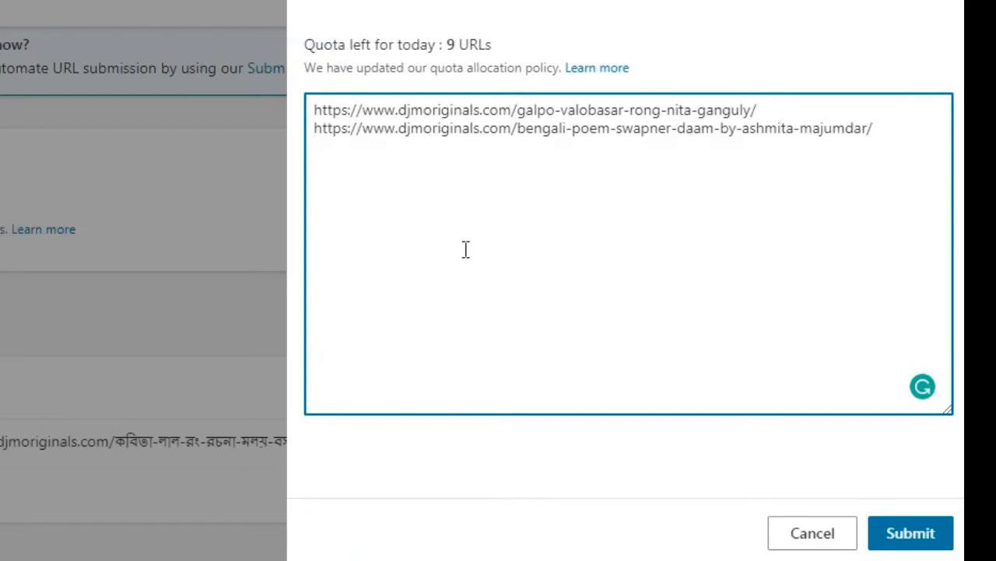
{"action": "key", "text": "ctrl+v"}
{"action": "key", "text": "Return"}
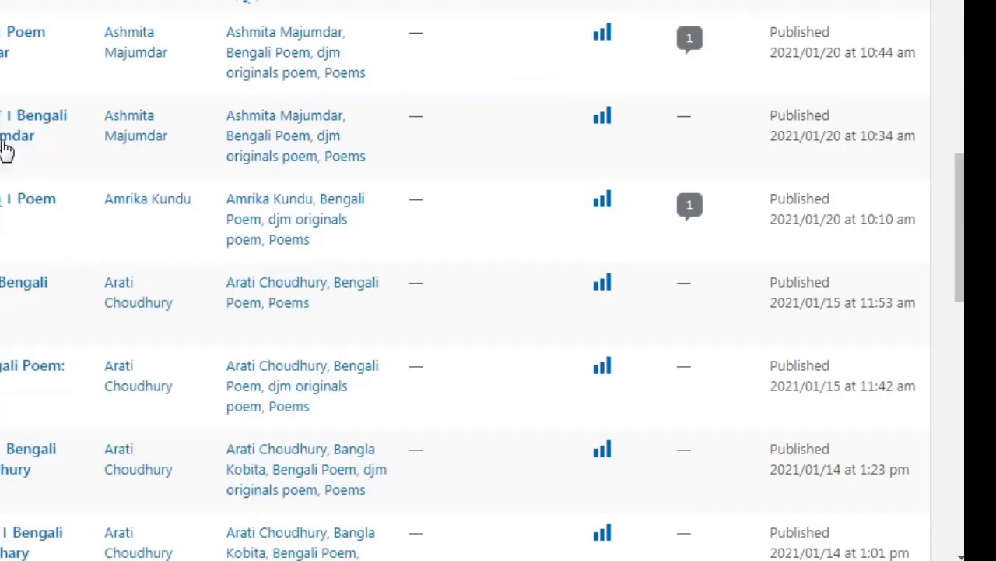
Step: Add the view link of the post published 2021/01/20 at 10:10 am as the fourth URL and submit the list
{"action": "right_click", "coordinate": [4, 245]}
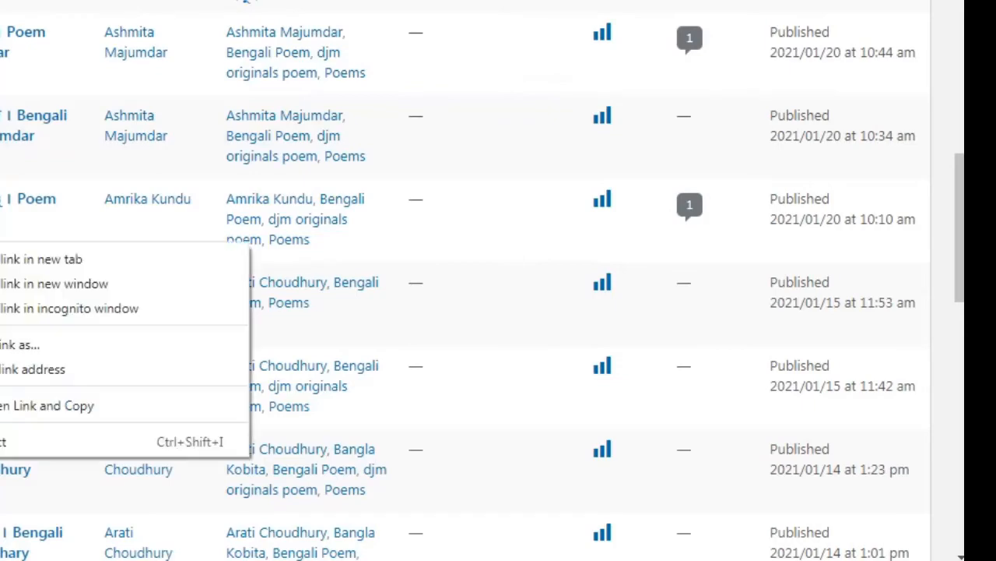
{"action": "left_click", "coordinate": [23, 369]}
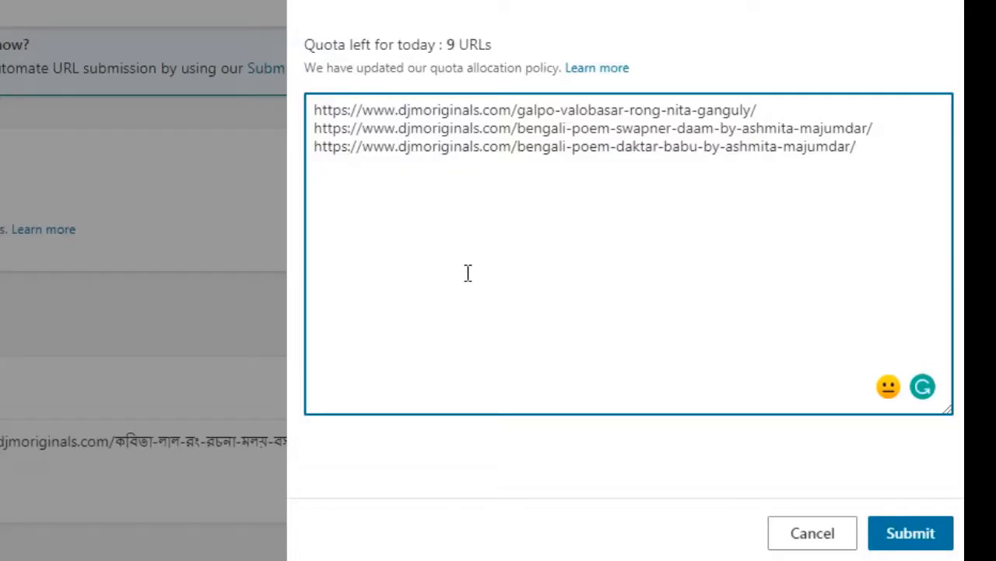
{"action": "key", "text": "ctrl+v"}
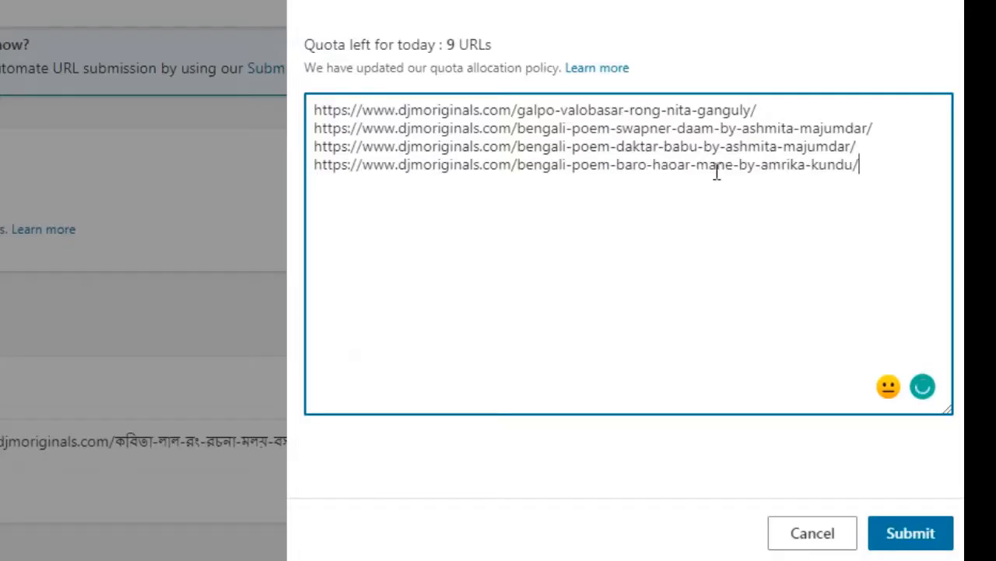
{"action": "key", "text": "Return"}
{"action": "left_click", "coordinate": [909, 533]}
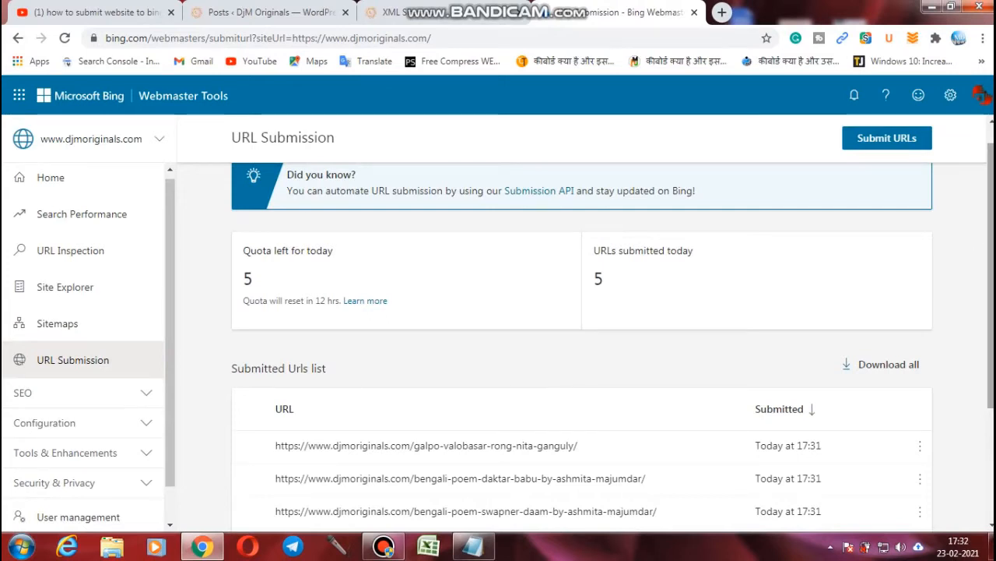
Step: Check the daily quota and submitted URLs list, and sign out of the current Webmaster Tools account
{"action": "scroll", "coordinate": [993, 220], "scroll_direction": "down", "scroll_amount": 1}
{"action": "scroll", "coordinate": [993, 220], "scroll_direction": "up", "scroll_amount": 1}
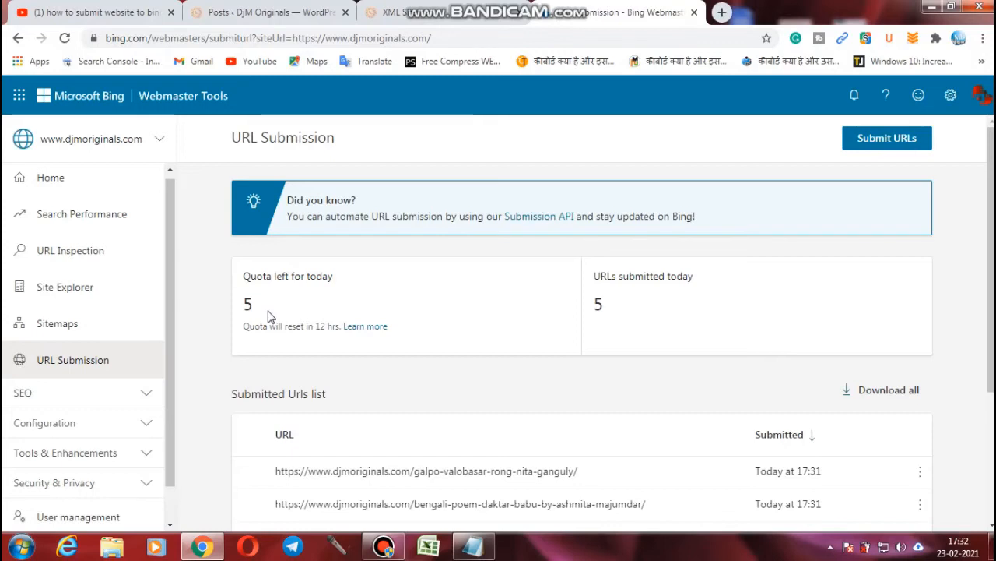
{"action": "left_click", "coordinate": [982, 95]}
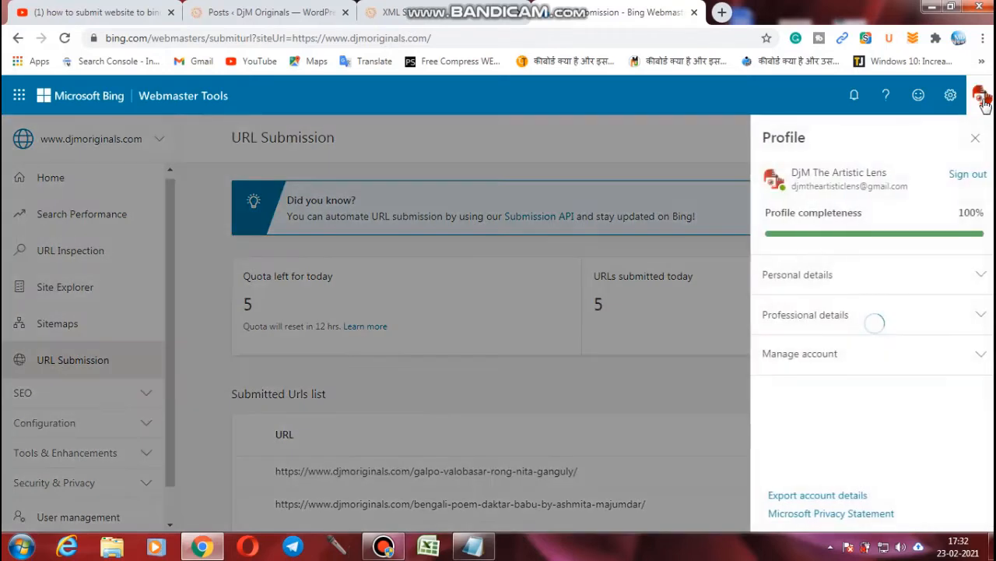
{"action": "left_click", "coordinate": [965, 176]}
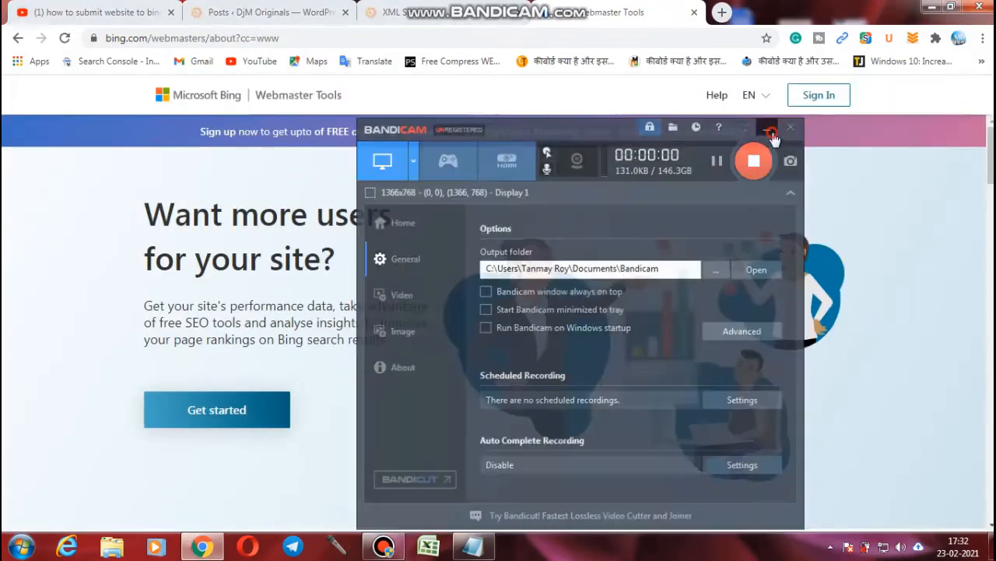
{"action": "left_click", "coordinate": [763, 93]}
{"action": "left_click", "coordinate": [820, 98]}
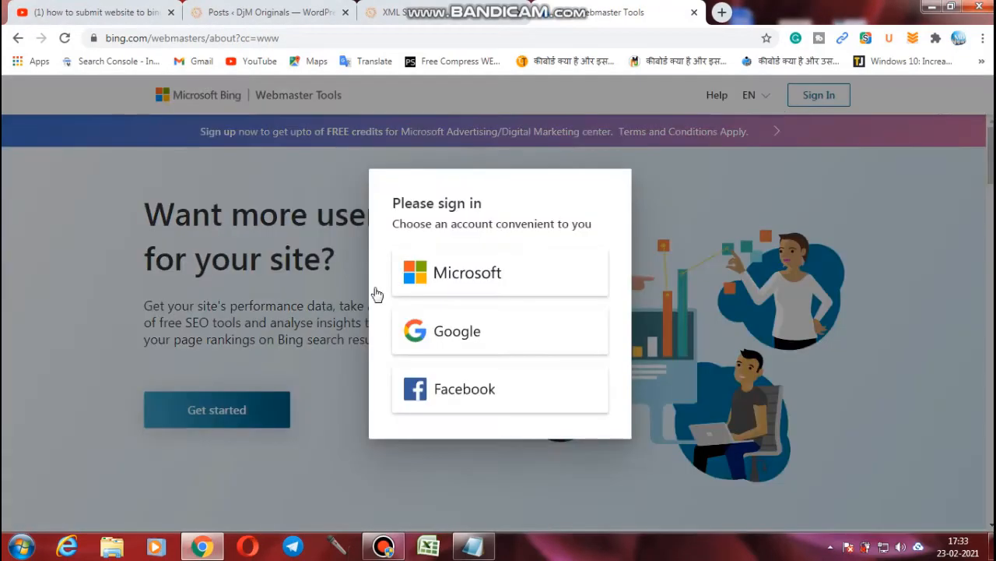
{"action": "left_click", "coordinate": [463, 337]}
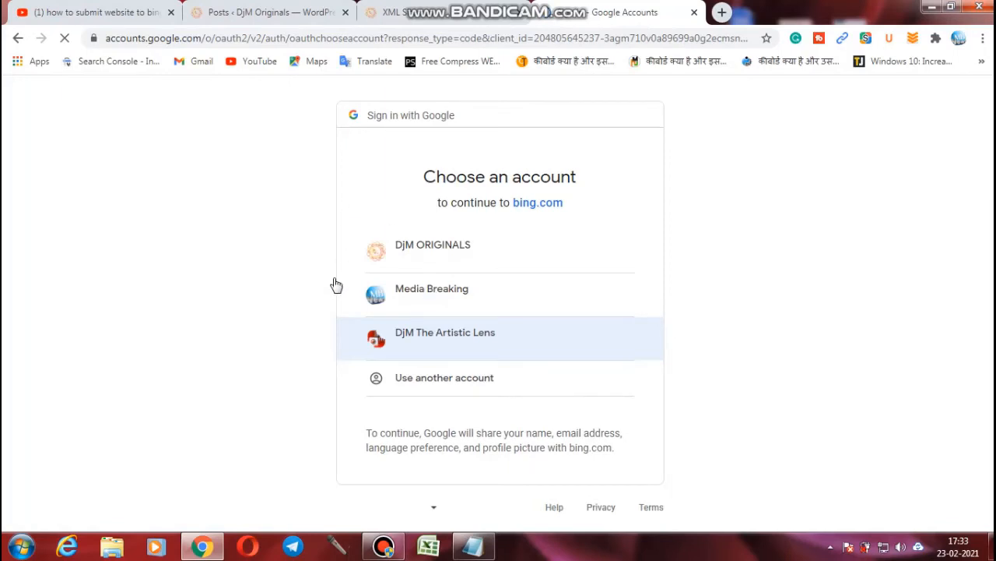
{"action": "left_click", "coordinate": [422, 295]}
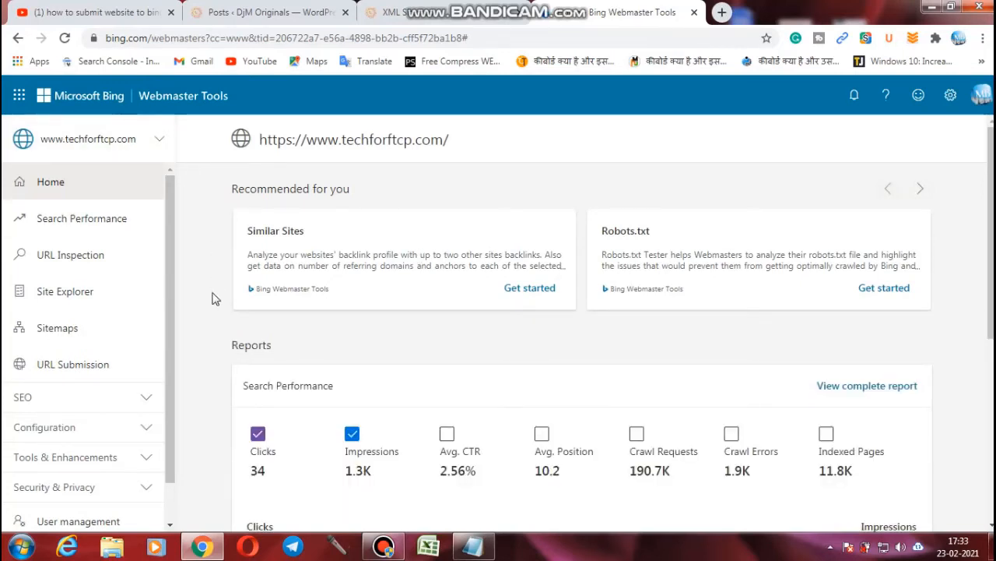
{"action": "left_click", "coordinate": [102, 374]}
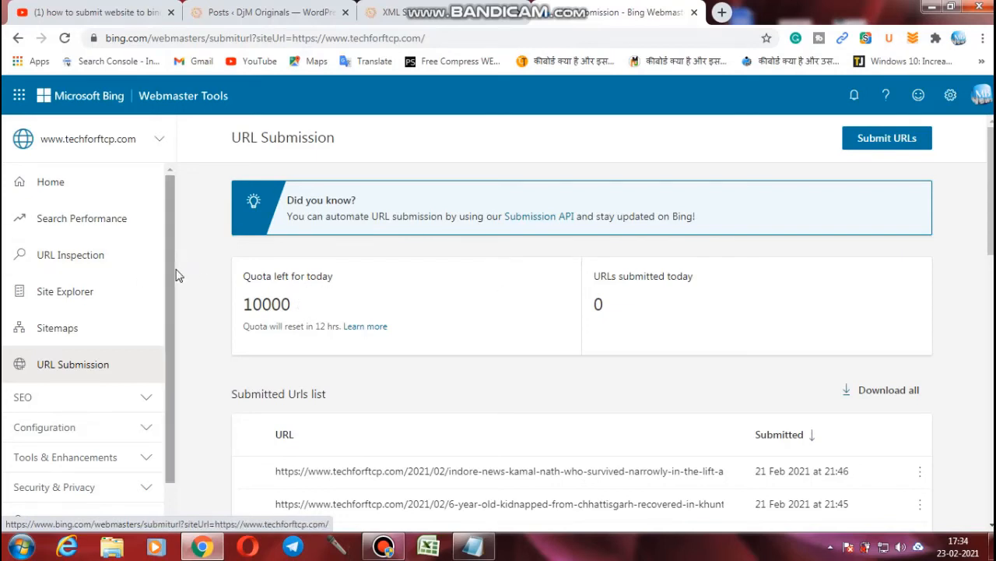
{"action": "scroll", "coordinate": [173, 311], "scroll_direction": "down", "scroll_amount": 1}
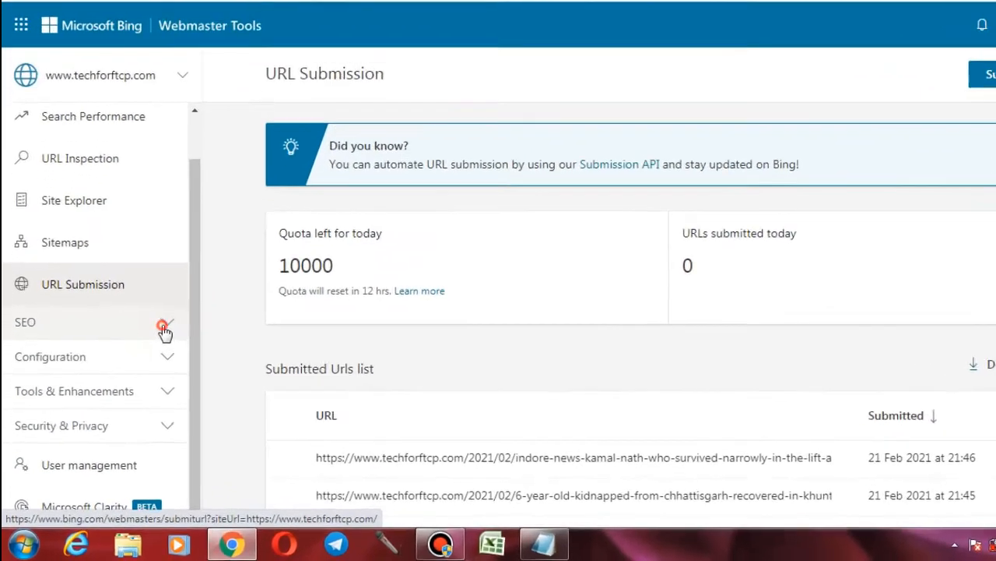
{"action": "left_click", "coordinate": [146, 353]}
{"action": "left_click_drag", "start_coordinate": [247, 257], "coordinate": [246, 304]}
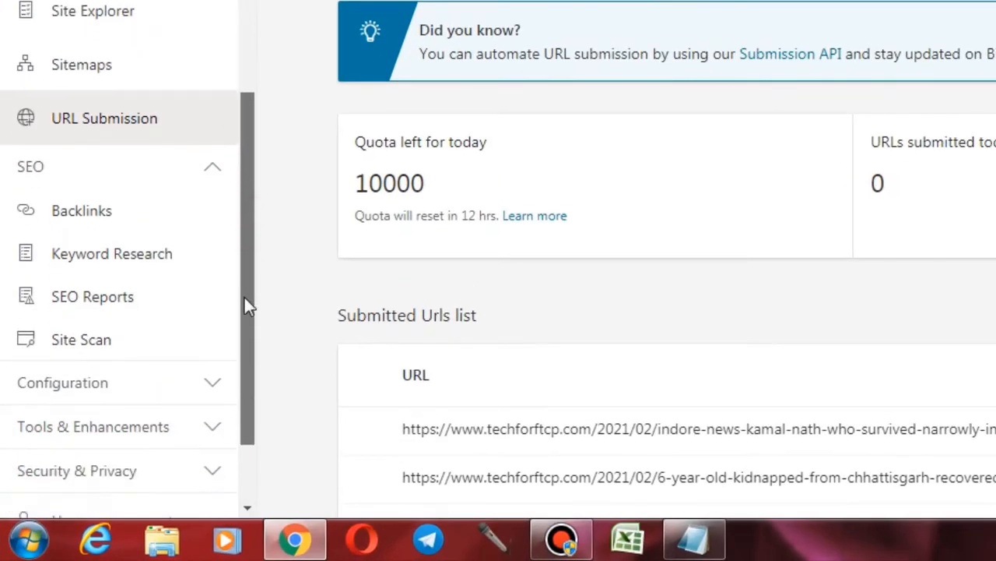
{"action": "left_click", "coordinate": [171, 260]}
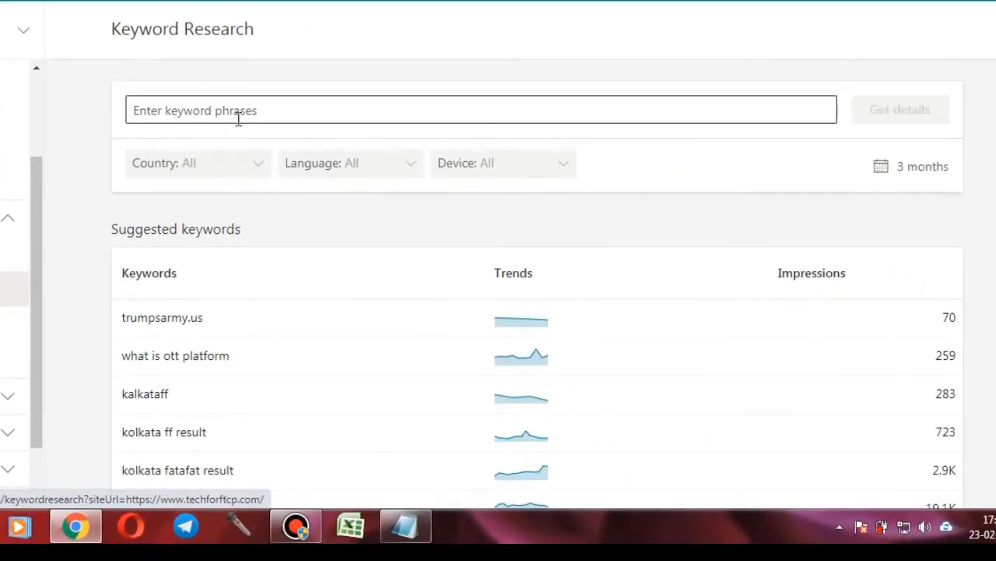
Step: Get keyword details for "make money" with the country set to India, and examine the related keywords
{"action": "left_click", "coordinate": [242, 113]}
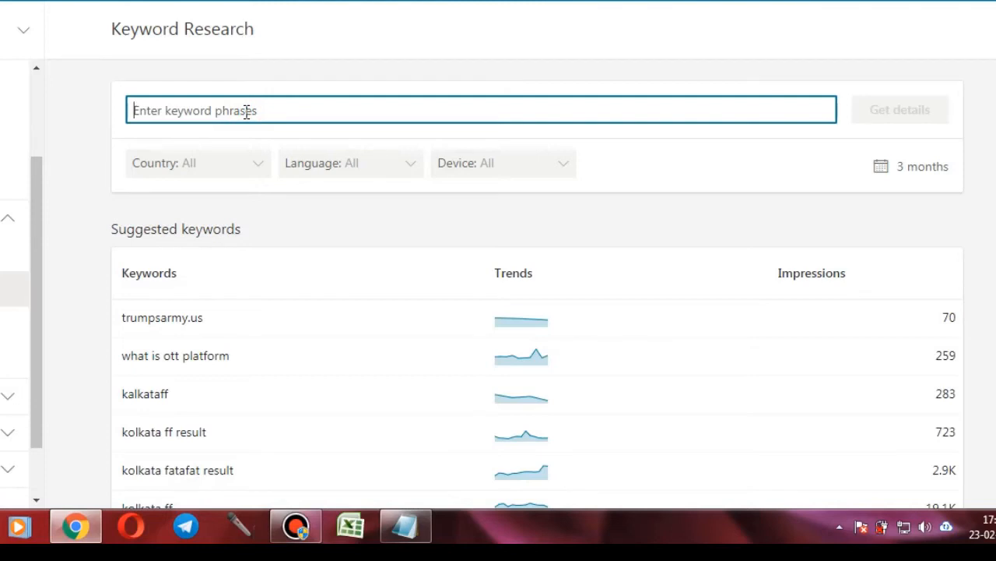
{"action": "type", "text": "make money"}
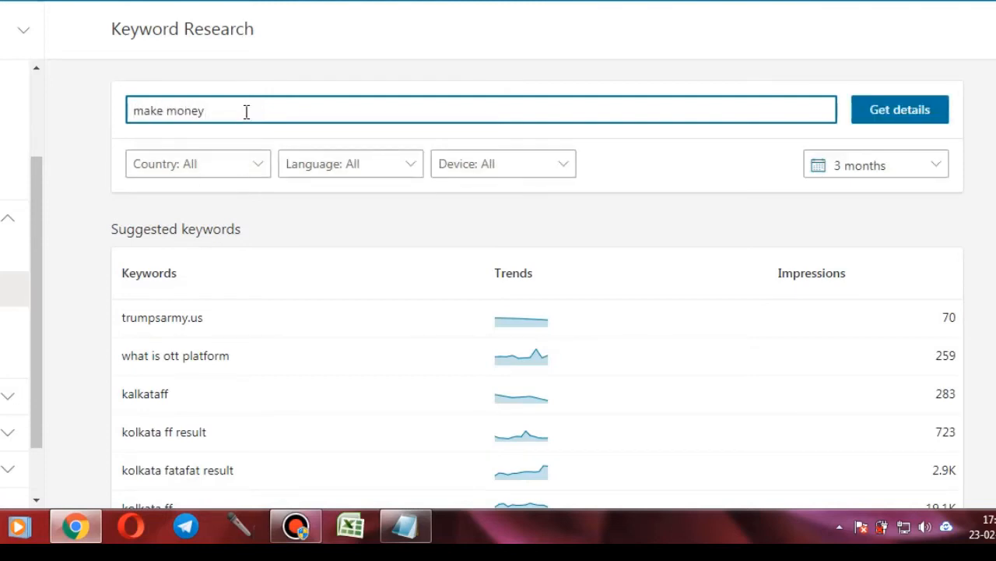
{"action": "left_click", "coordinate": [256, 178]}
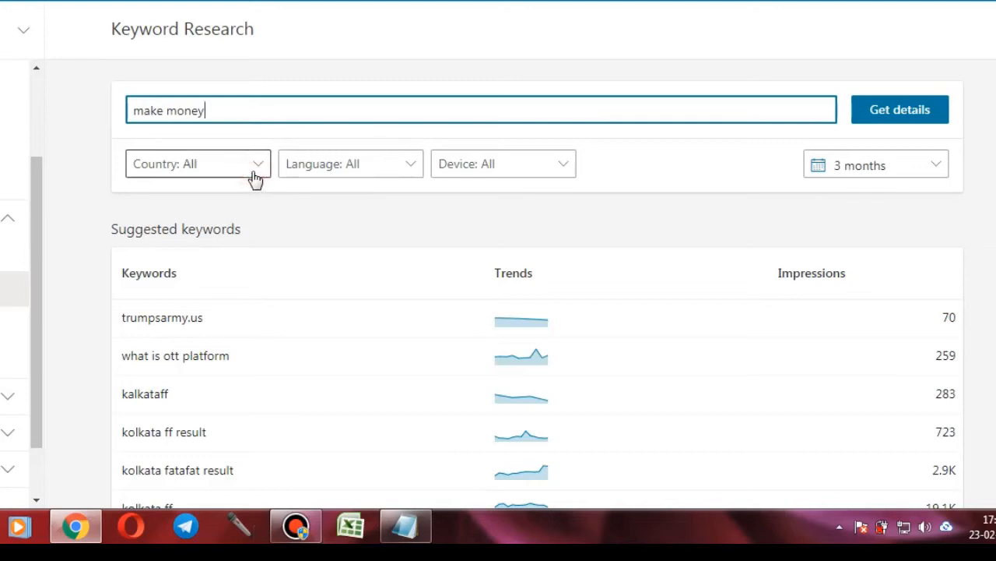
{"action": "left_click", "coordinate": [239, 210]}
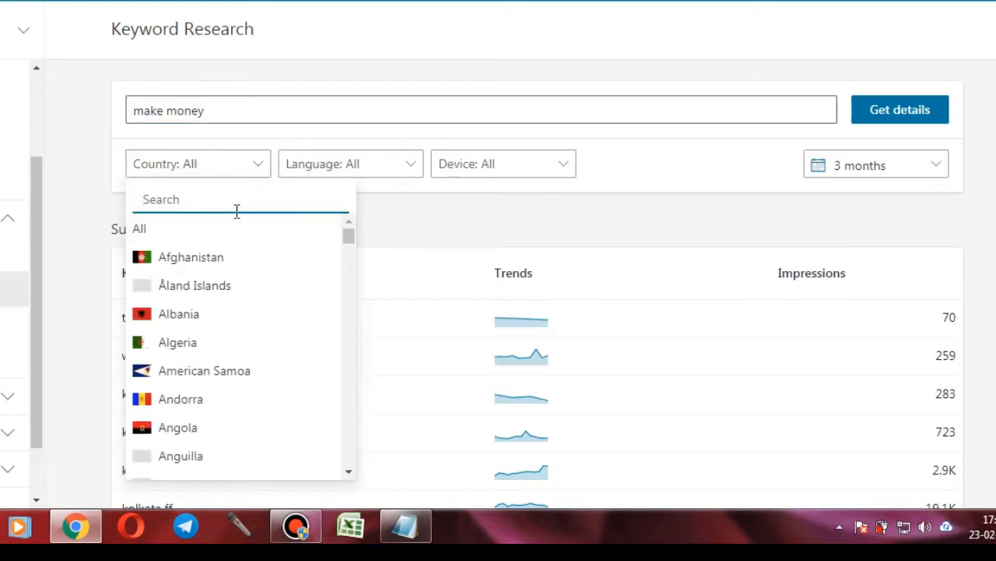
{"action": "type", "text": "india"}
{"action": "left_click", "coordinate": [229, 259]}
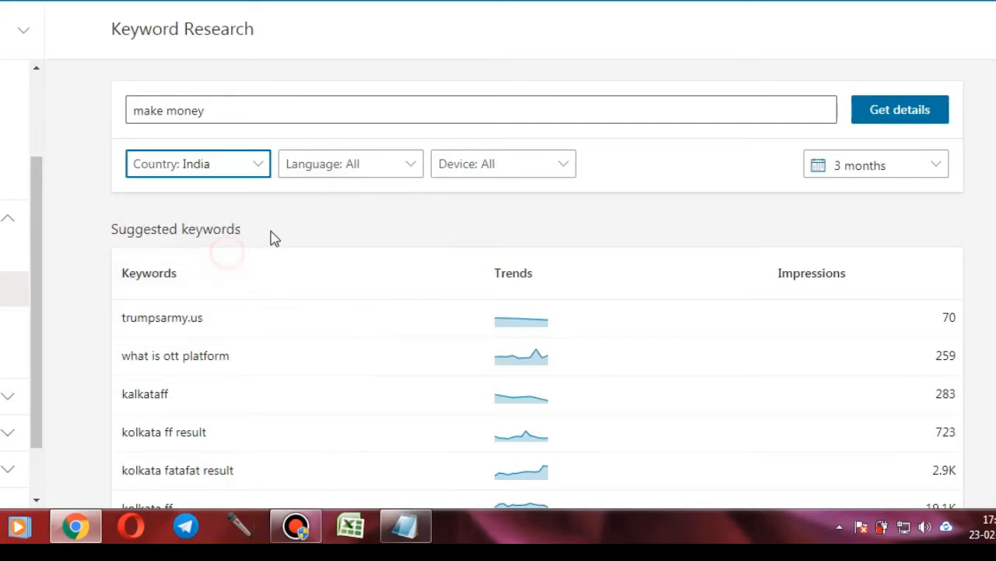
{"action": "left_click", "coordinate": [928, 111]}
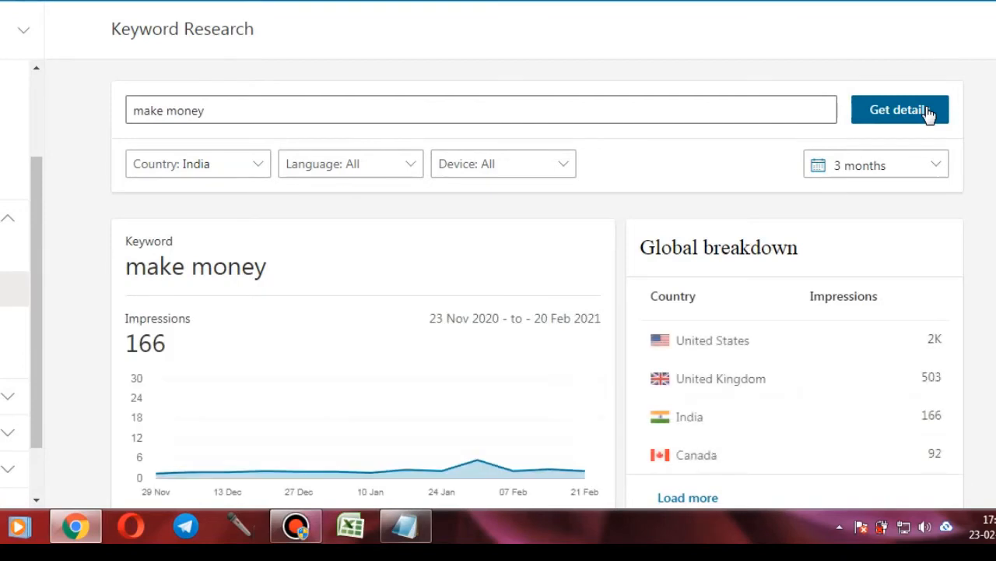
{"action": "scroll", "coordinate": [537, 312], "scroll_direction": "down", "scroll_amount": 5}
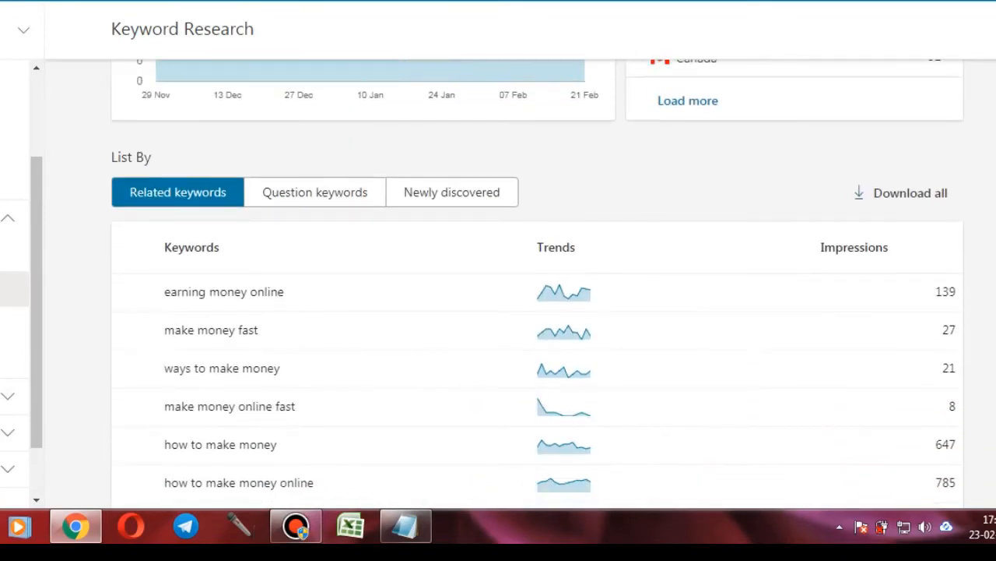
Step: Get details for "make money" with the date range set to 30 days, and review the related keywords
{"action": "scroll", "coordinate": [537, 284], "scroll_direction": "down", "scroll_amount": 1}
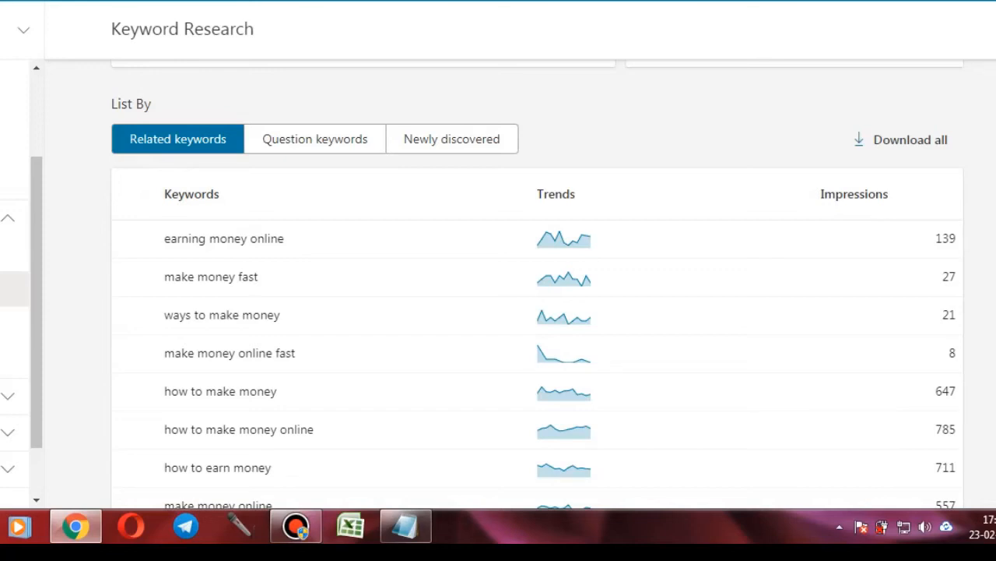
{"action": "scroll", "coordinate": [537, 286], "scroll_direction": "up", "scroll_amount": 1}
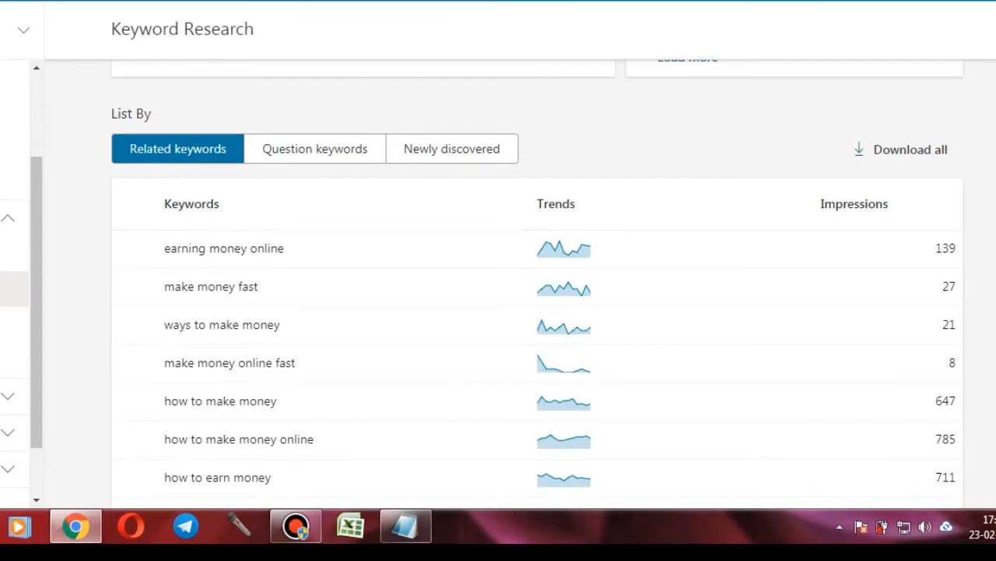
{"action": "scroll", "coordinate": [537, 286], "scroll_direction": "up", "scroll_amount": 5}
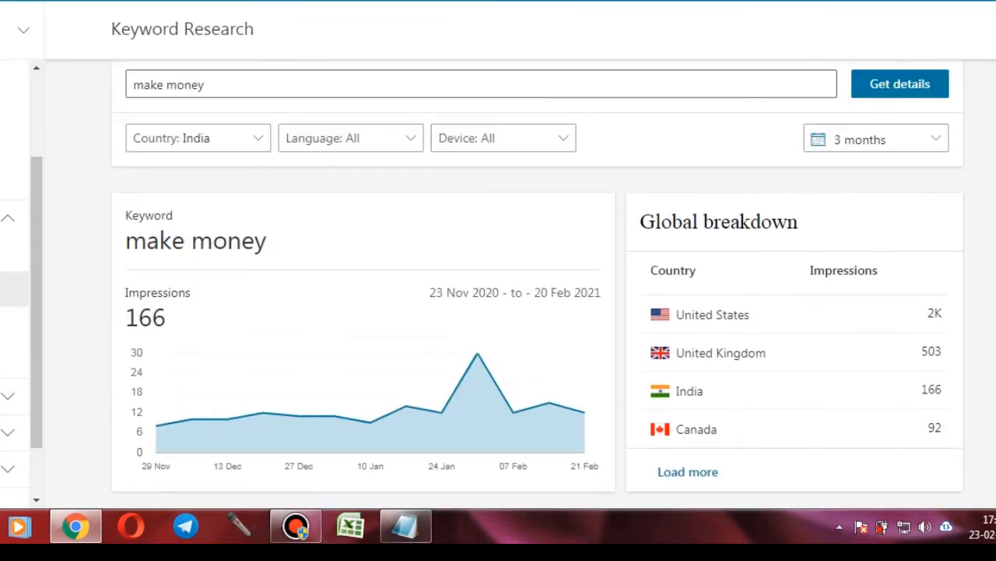
{"action": "left_click", "coordinate": [935, 141]}
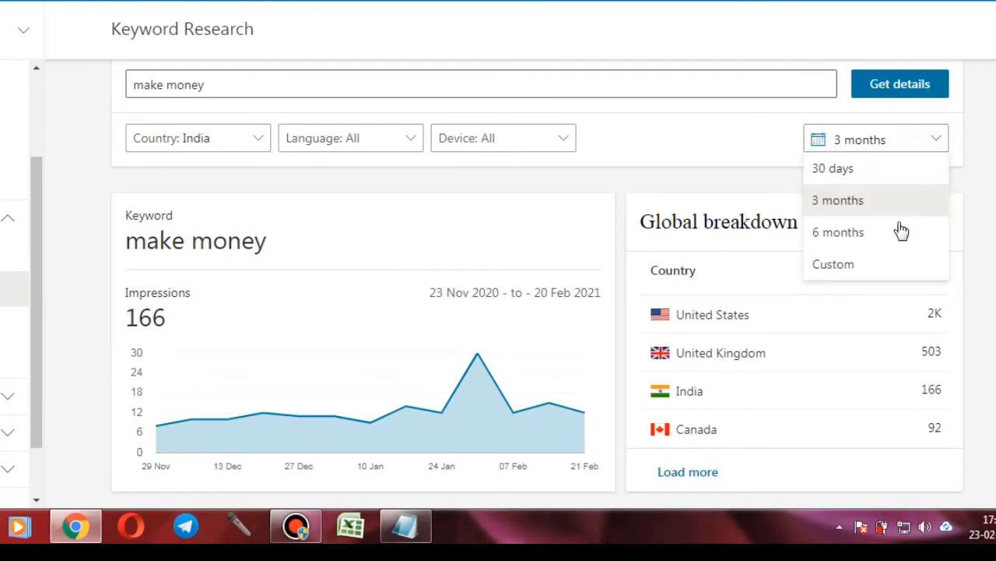
{"action": "left_click", "coordinate": [878, 173]}
{"action": "left_click", "coordinate": [903, 89]}
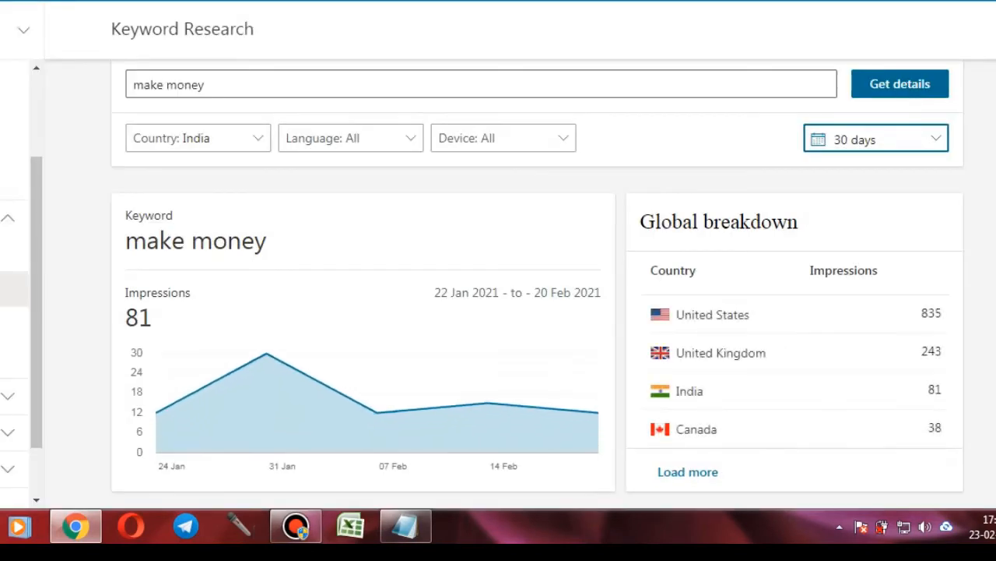
{"action": "scroll", "coordinate": [589, 153], "scroll_direction": "down", "scroll_amount": 7}
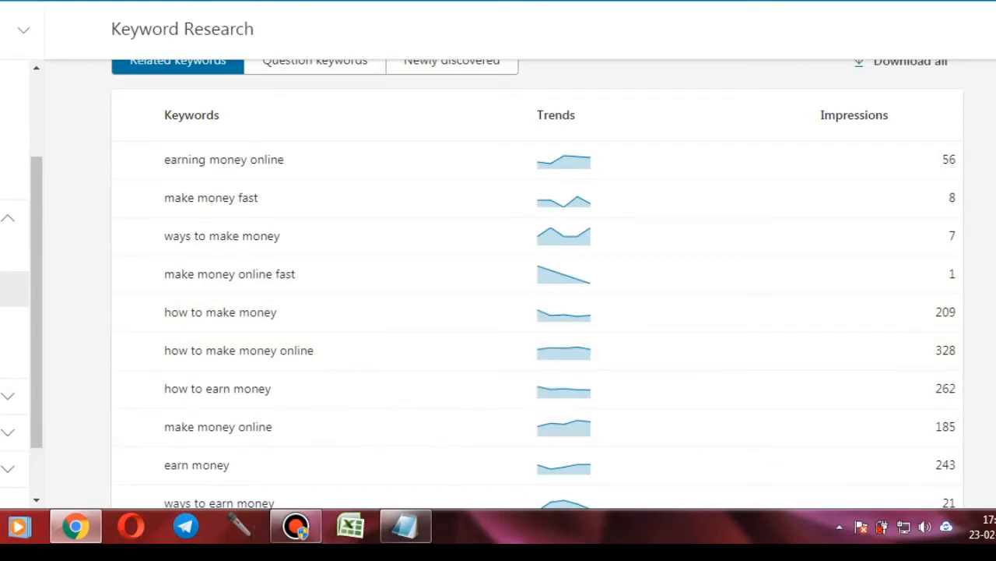
Step: List the question keywords for "make money" and examine the top 10 URLs ranking on this keyword
{"action": "scroll", "coordinate": [537, 284], "scroll_direction": "up", "scroll_amount": 1}
{"action": "left_click", "coordinate": [335, 118]}
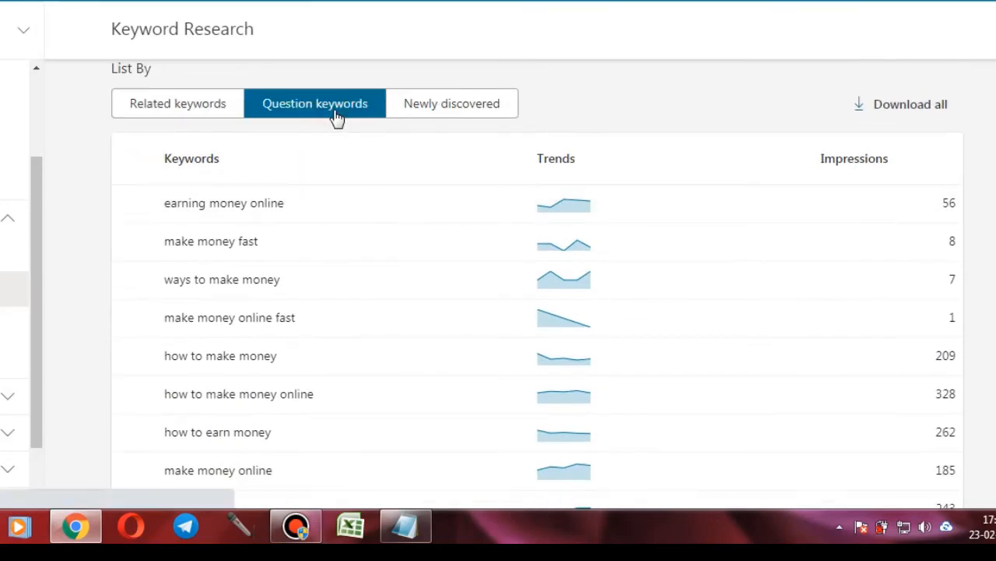
{"action": "scroll", "coordinate": [355, 335], "scroll_direction": "down", "scroll_amount": 4}
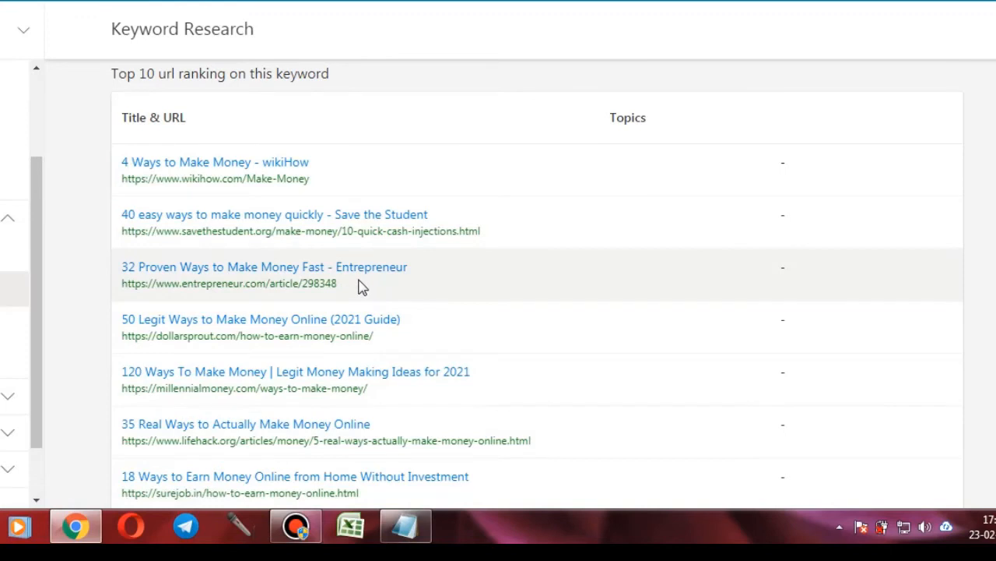
{"action": "scroll", "coordinate": [498, 280], "scroll_direction": "up", "scroll_amount": 3}
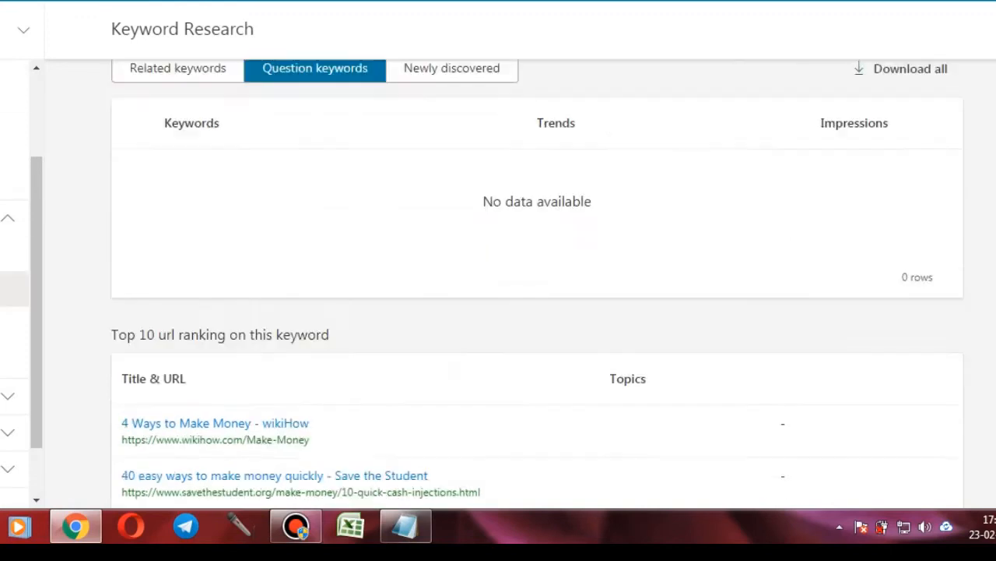
{"action": "scroll", "coordinate": [523, 240], "scroll_direction": "down", "scroll_amount": 3}
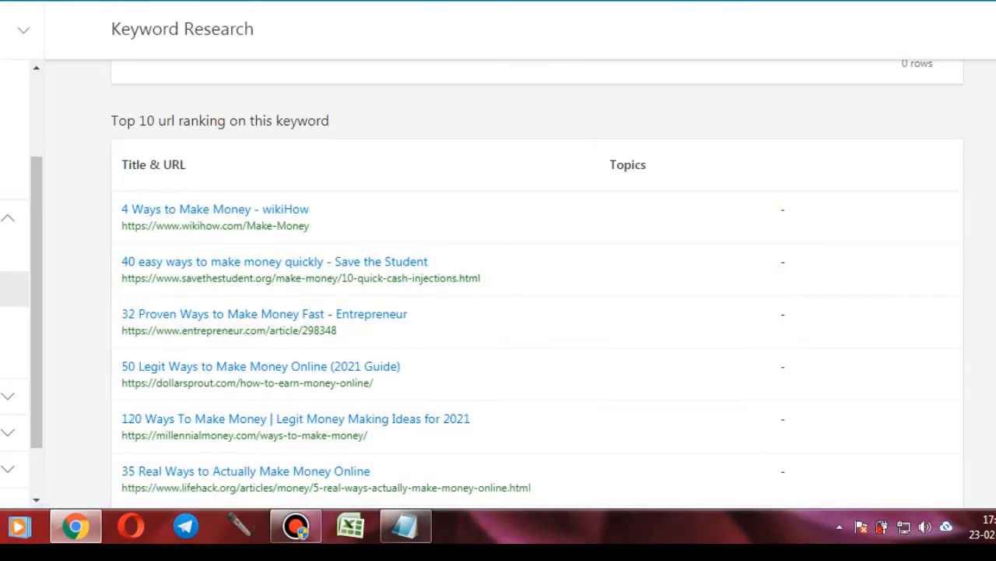
{"action": "scroll", "coordinate": [498, 280], "scroll_direction": "down", "scroll_amount": 3}
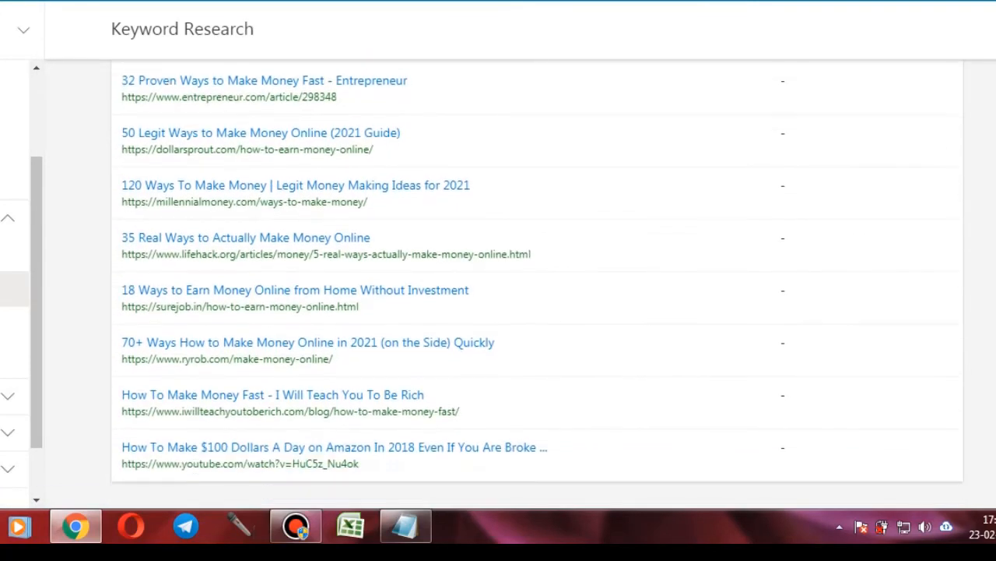
{"action": "scroll", "coordinate": [565, 260], "scroll_direction": "up", "scroll_amount": 6}
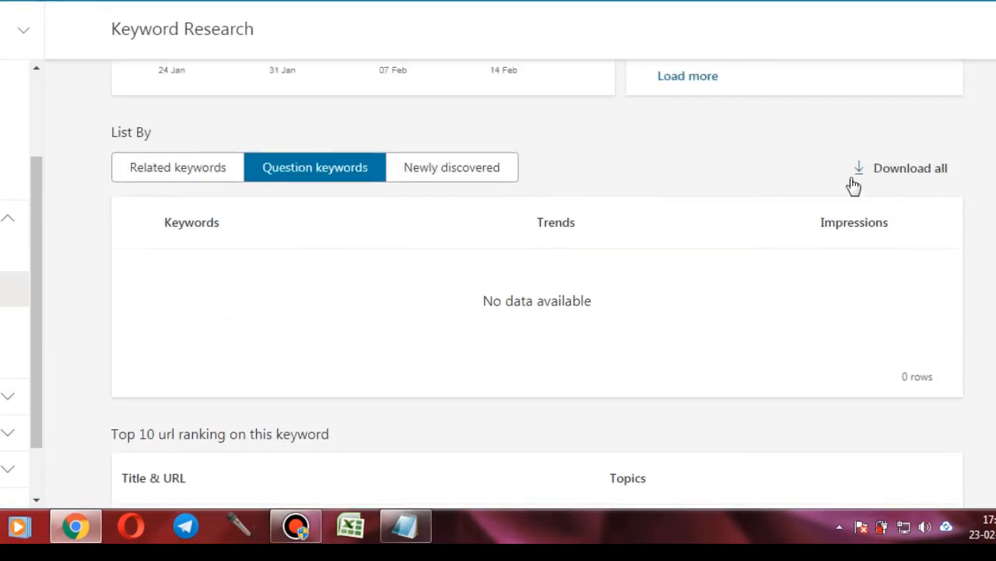
Step: Set the keyword date range to 6 months and review the impressions, global breakdown and ranking URLs
{"action": "scroll", "coordinate": [854, 185], "scroll_direction": "up", "scroll_amount": 5}
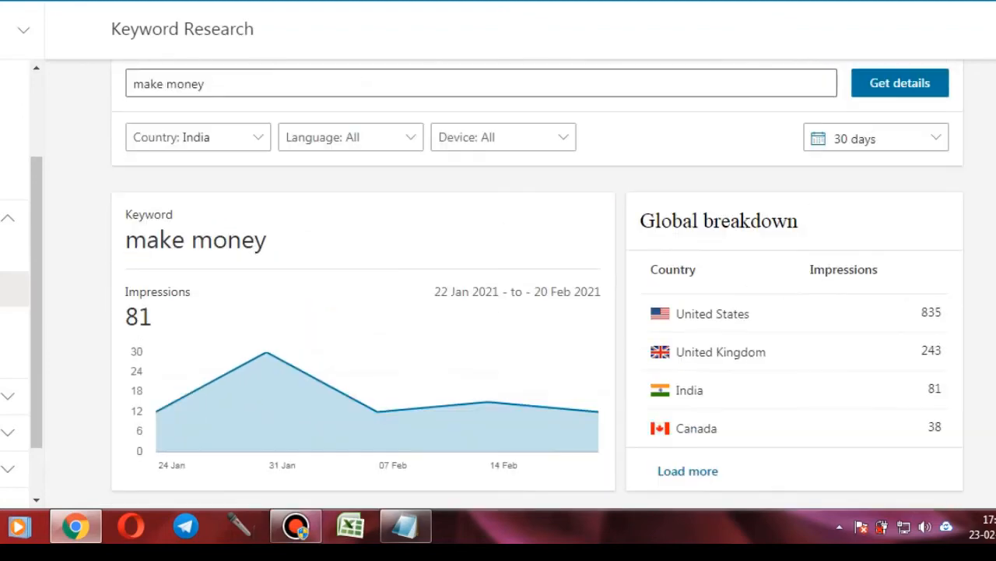
{"action": "left_click", "coordinate": [895, 145]}
{"action": "left_click", "coordinate": [867, 248]}
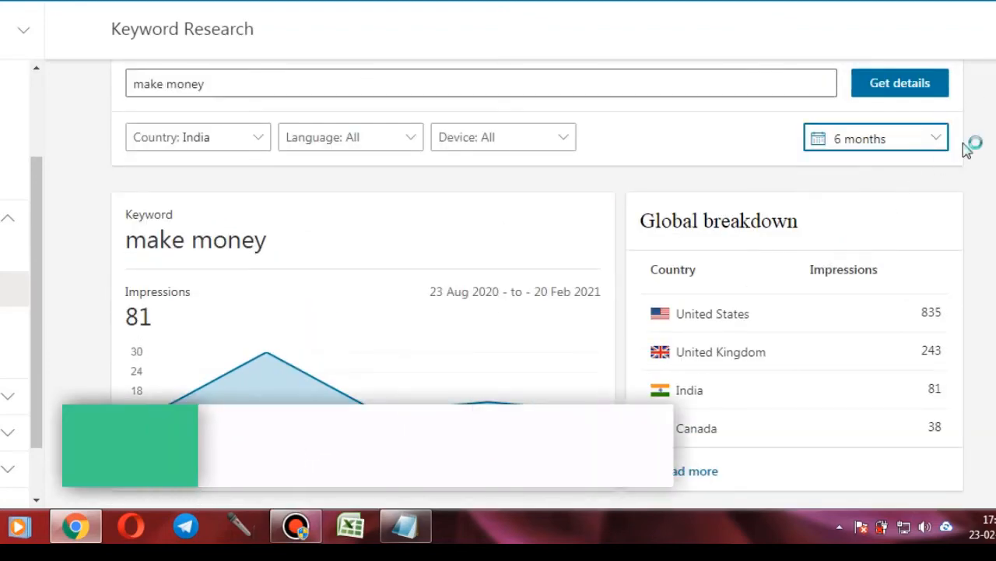
{"action": "scroll", "coordinate": [538, 280], "scroll_direction": "down", "scroll_amount": 9}
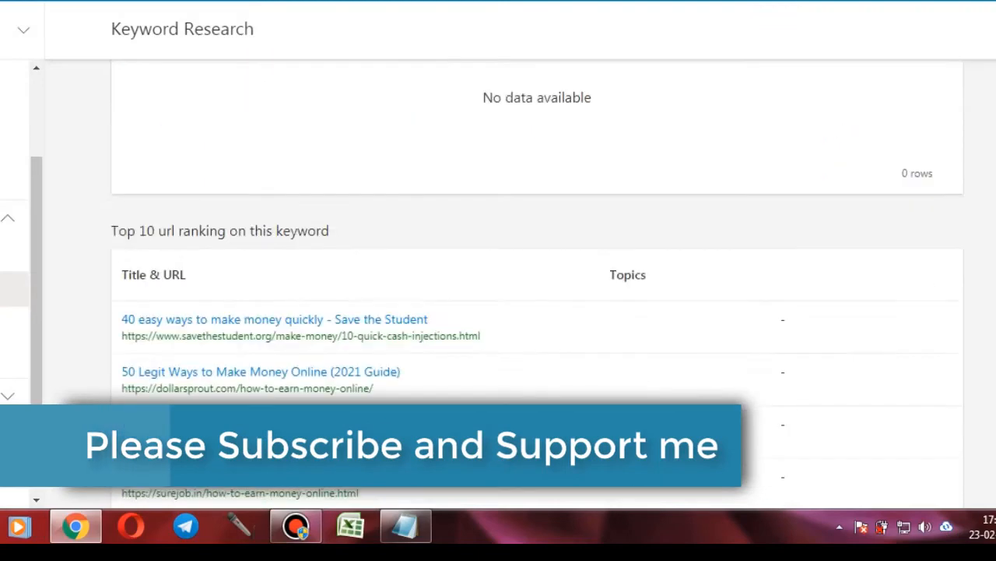
{"action": "scroll", "coordinate": [537, 286], "scroll_direction": "down", "scroll_amount": 2}
{"action": "scroll", "coordinate": [537, 286], "scroll_direction": "up", "scroll_amount": 10}
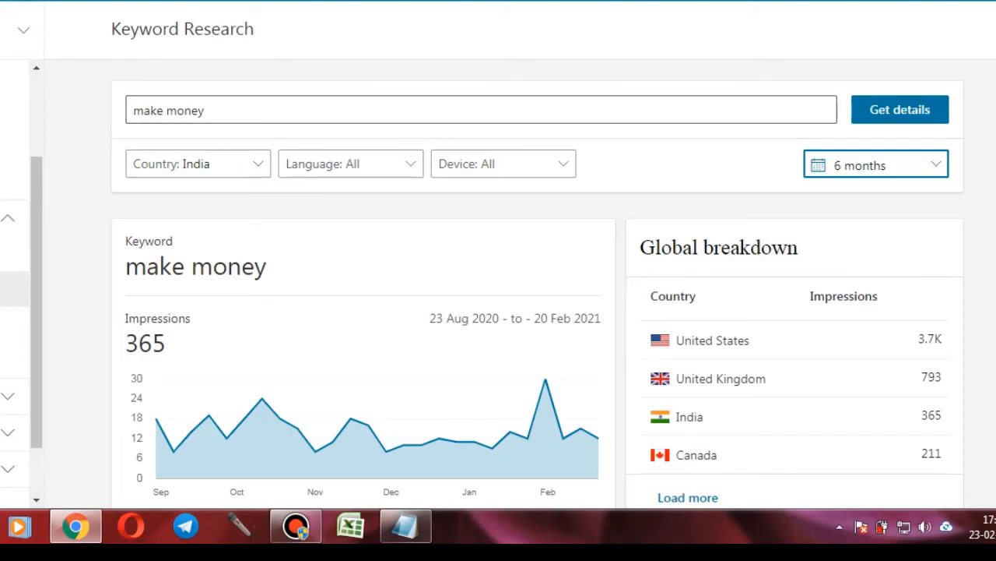
Step: Review the error details in SEO Reports, and examine the issues found by the Site Scan named 1
{"action": "left_click", "coordinate": [13, 325]}
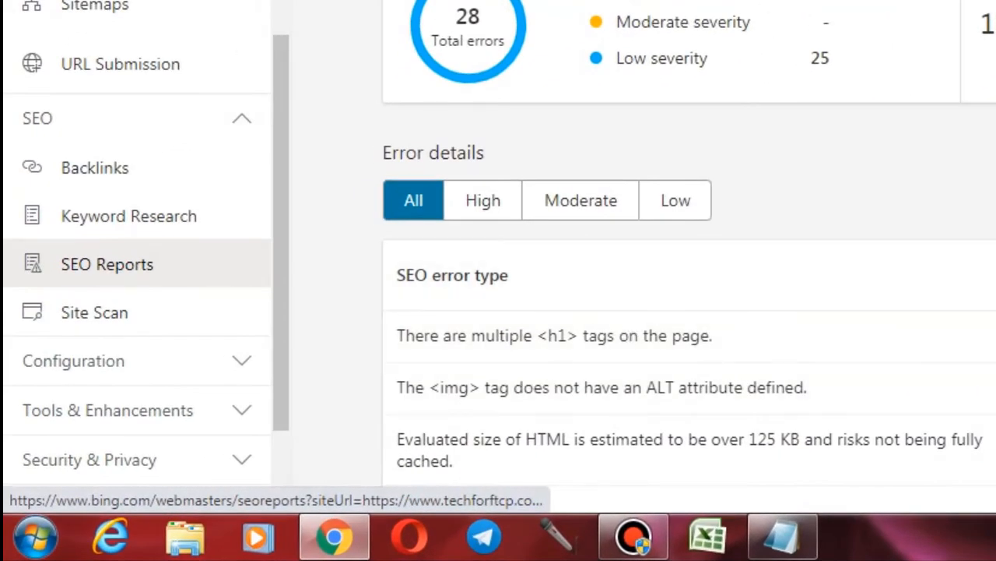
{"action": "scroll", "coordinate": [689, 273], "scroll_direction": "down", "scroll_amount": 3}
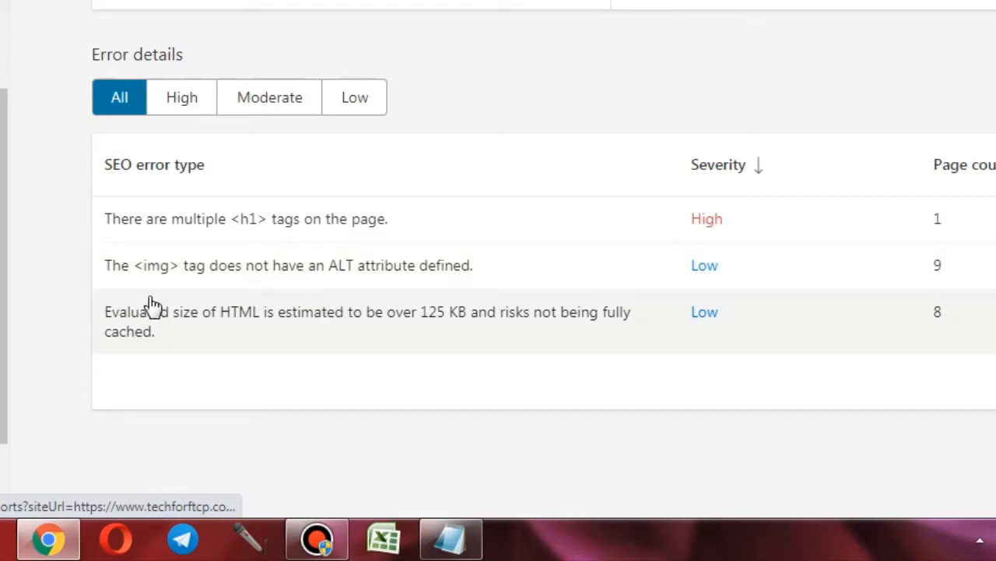
{"action": "left_click", "coordinate": [1, 265]}
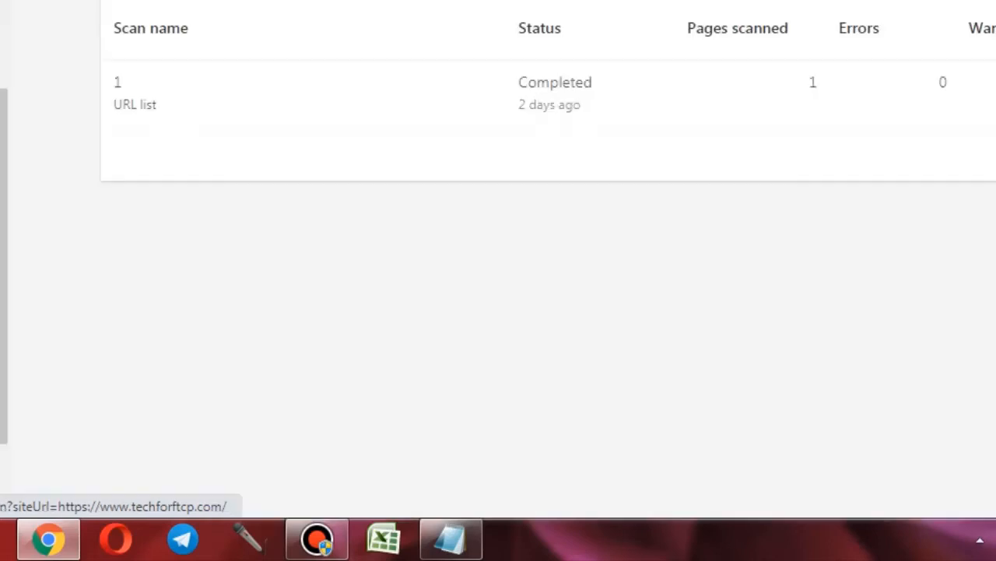
{"action": "left_click", "coordinate": [312, 106]}
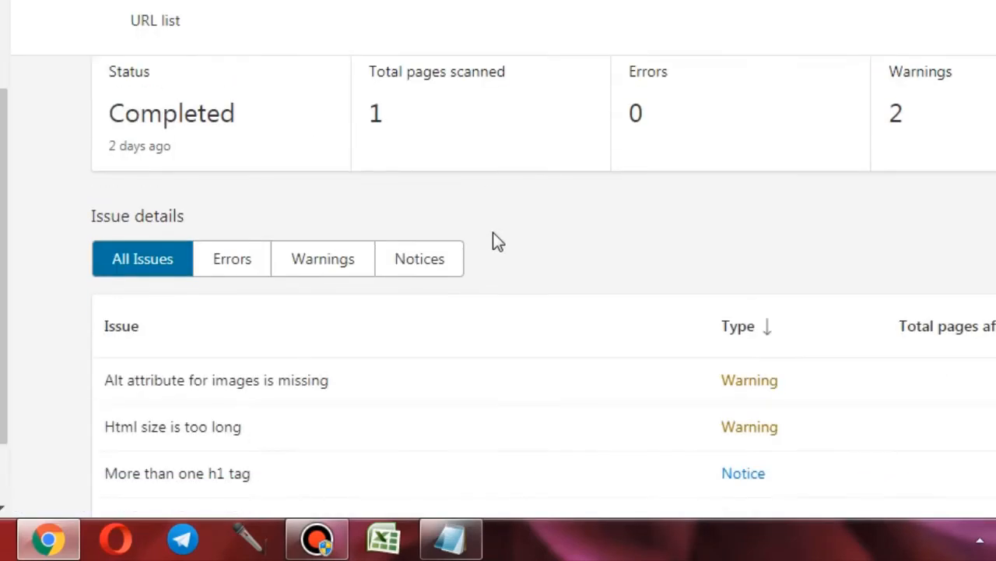
{"action": "scroll", "coordinate": [493, 233], "scroll_direction": "down", "scroll_amount": 2}
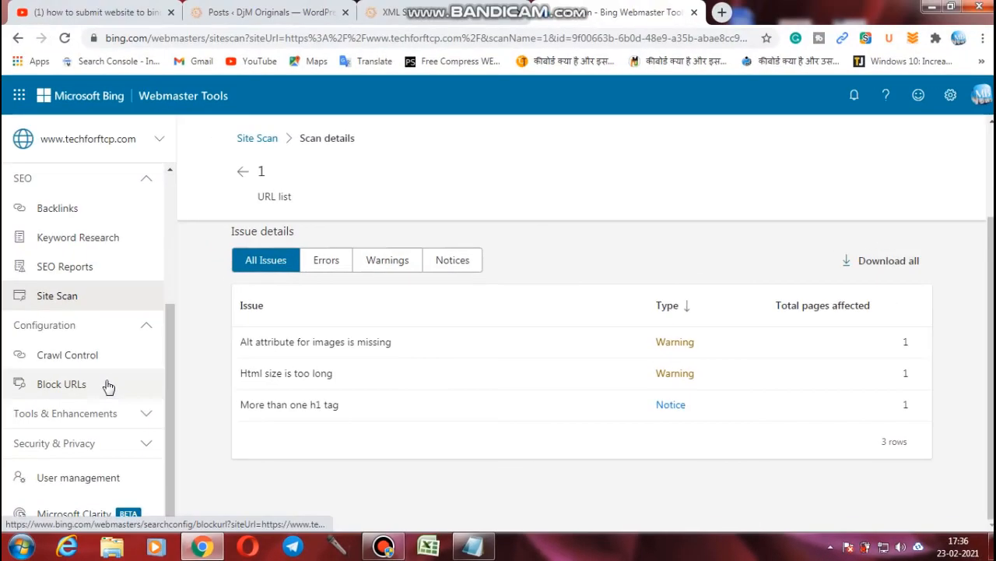
Step: Open Block URLs, review the URL type and block type options for adding a URL to block, and cancel
{"action": "left_click", "coordinate": [108, 387]}
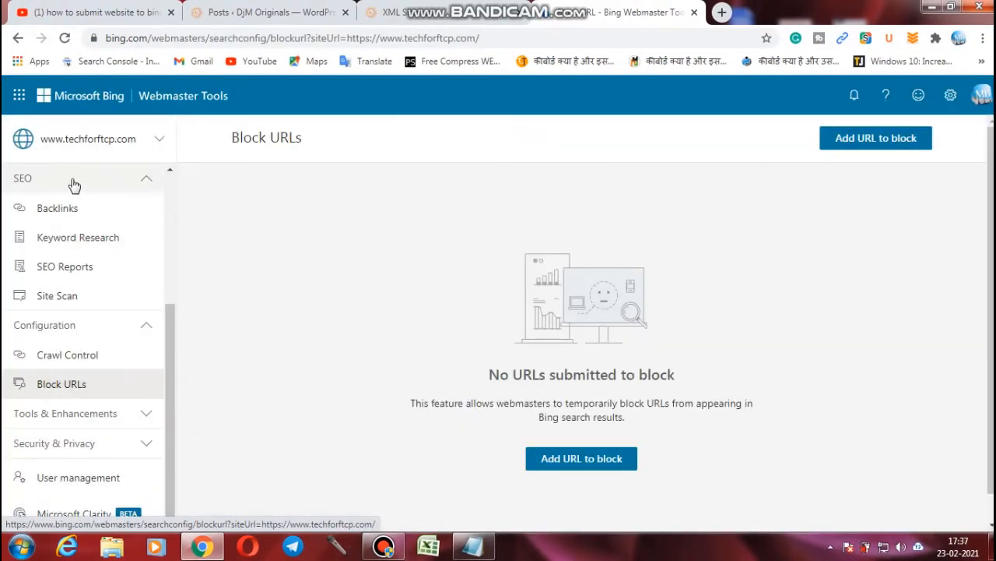
{"action": "left_click", "coordinate": [875, 148]}
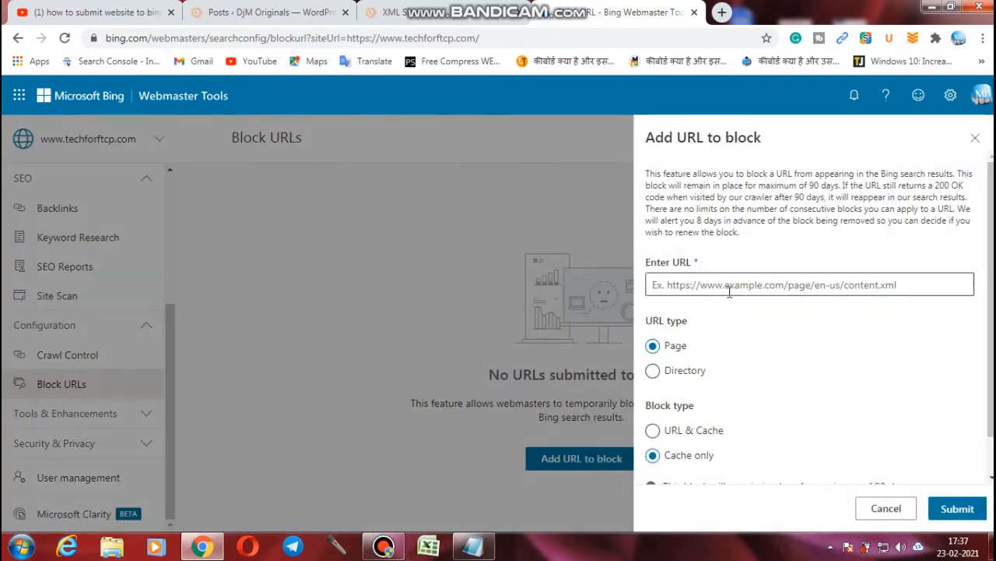
{"action": "scroll", "coordinate": [767, 295], "scroll_direction": "down", "scroll_amount": 1}
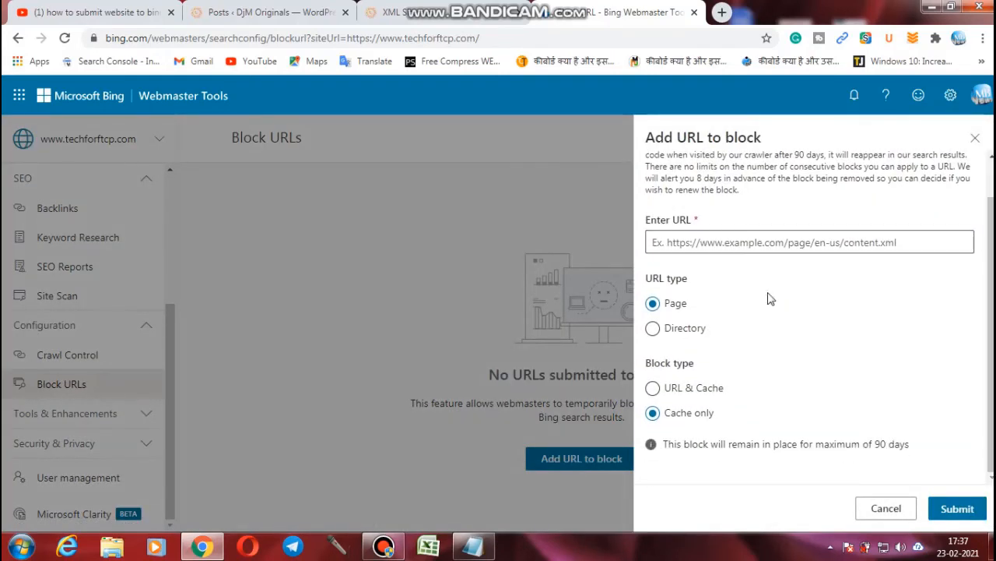
{"action": "left_click", "coordinate": [900, 511]}
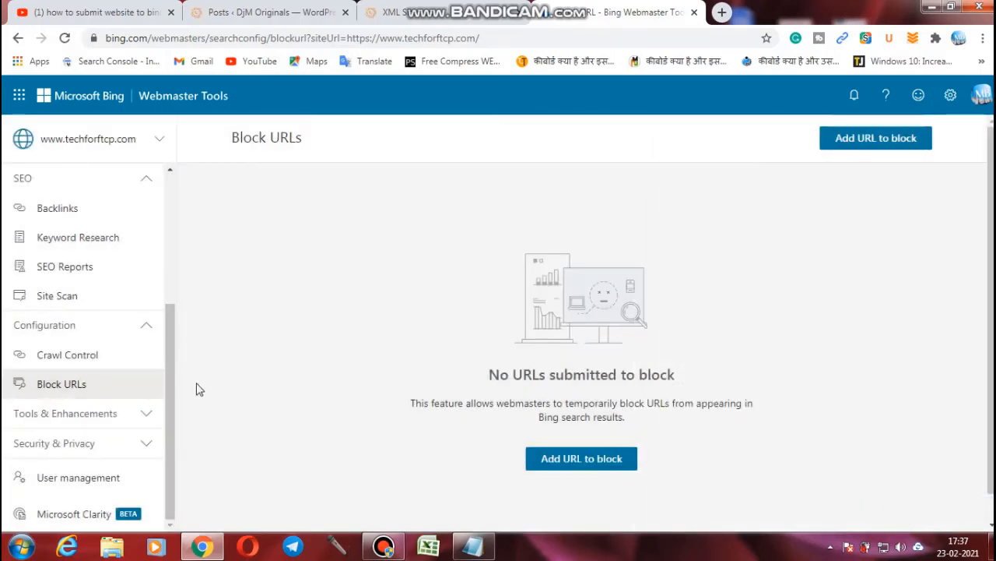
Step: Expand Tools & Enhancements, open the Robots.txt Tester, and review the robots.txt content of techforftcp.com
{"action": "left_click", "coordinate": [145, 415]}
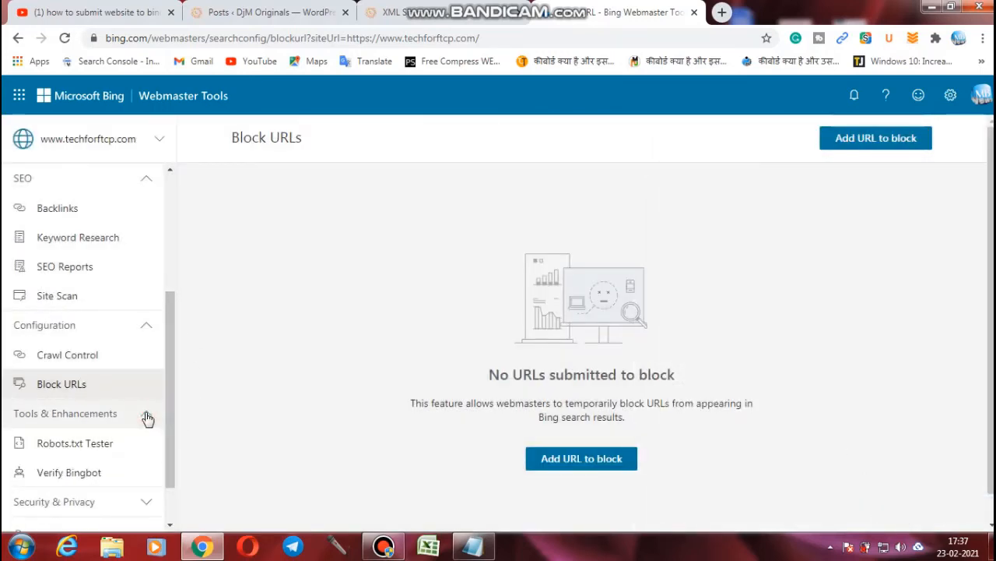
{"action": "left_click_drag", "start_coordinate": [169, 424], "coordinate": [168, 450]}
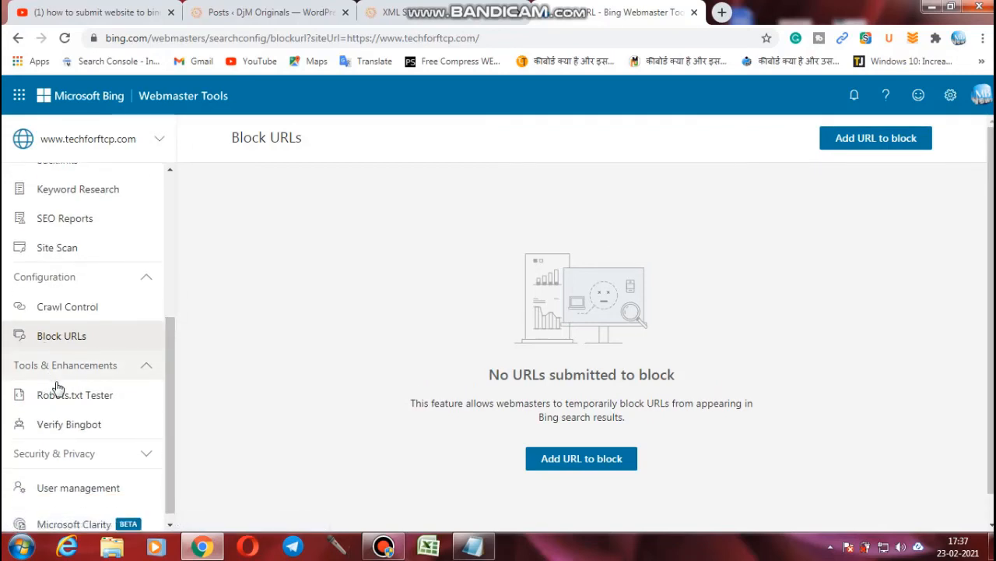
{"action": "left_click", "coordinate": [121, 397]}
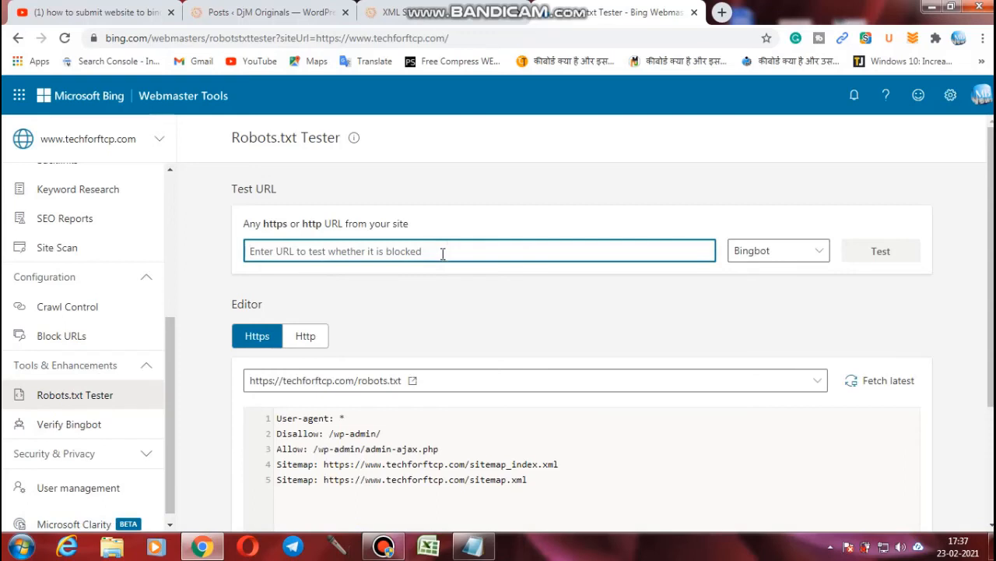
{"action": "scroll", "coordinate": [482, 281], "scroll_direction": "down", "scroll_amount": 1}
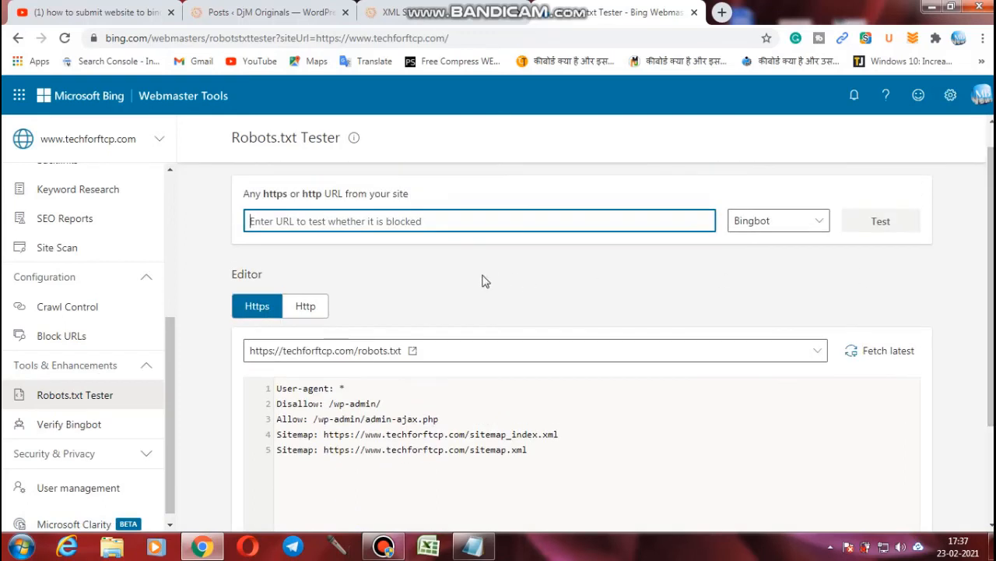
Step: Search Google for "tech for ftcp" in a new tab, copy the Breaking News result's link address, and return to the Robots.txt Tester
{"action": "left_click", "coordinate": [721, 12]}
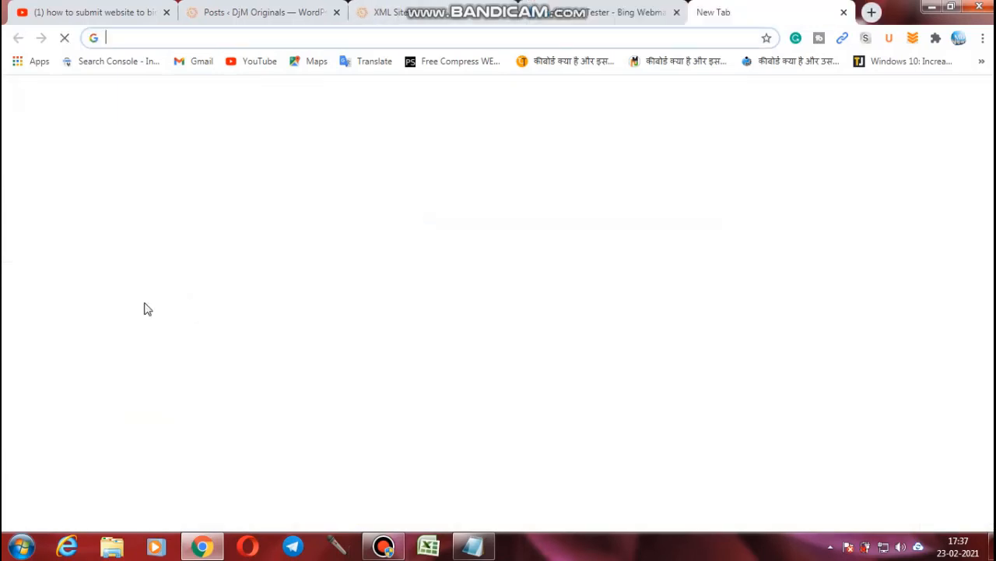
{"action": "type", "text": "tech"}
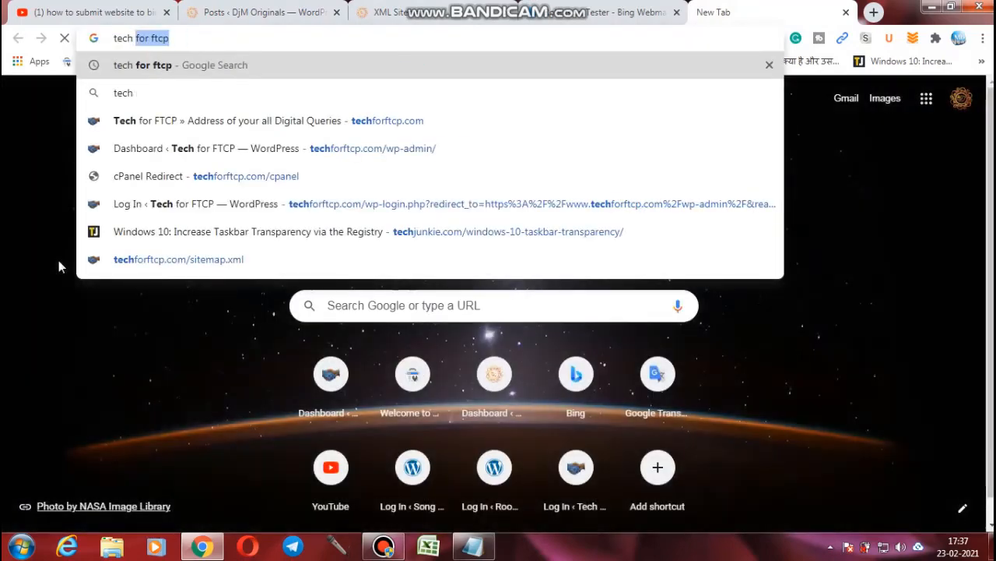
{"action": "type", "text": " for ftcp"}
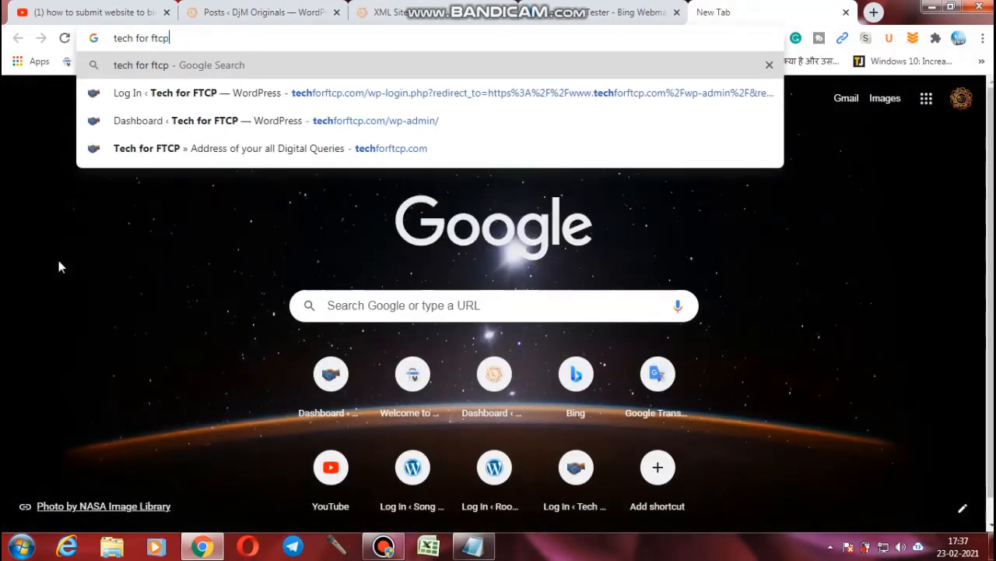
{"action": "key", "text": "Return"}
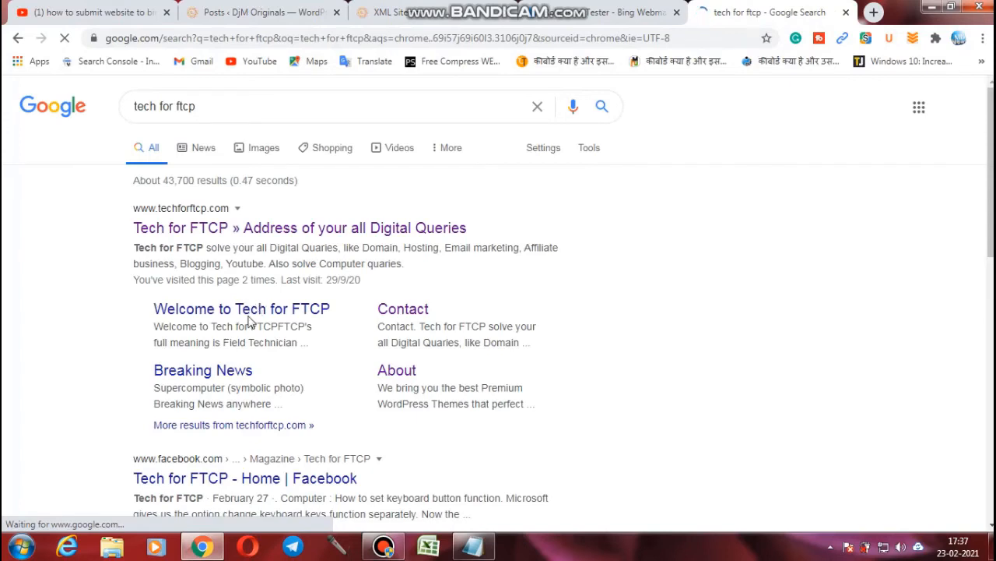
{"action": "right_click", "coordinate": [224, 377]}
{"action": "left_click", "coordinate": [280, 460]}
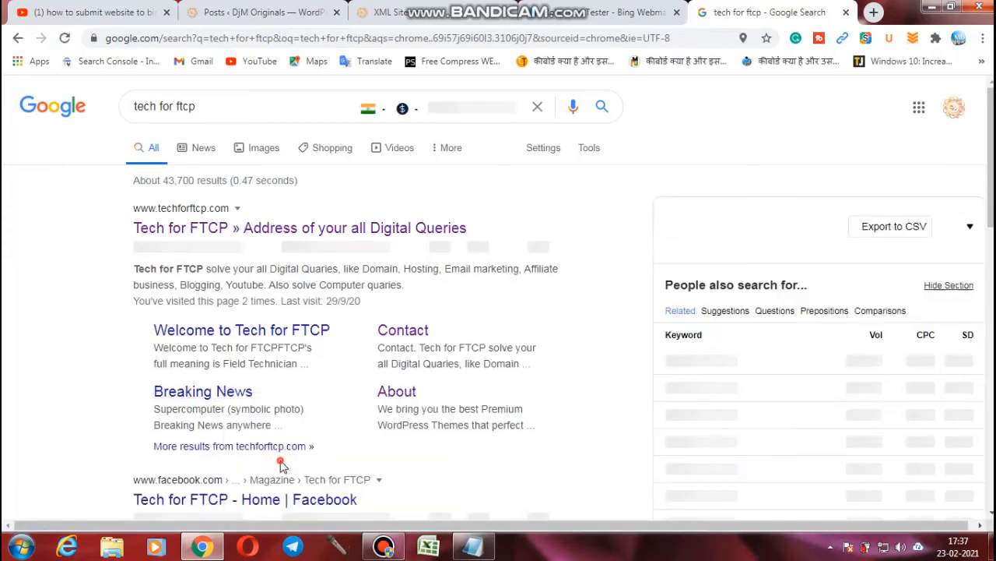
{"action": "left_click", "coordinate": [615, 11]}
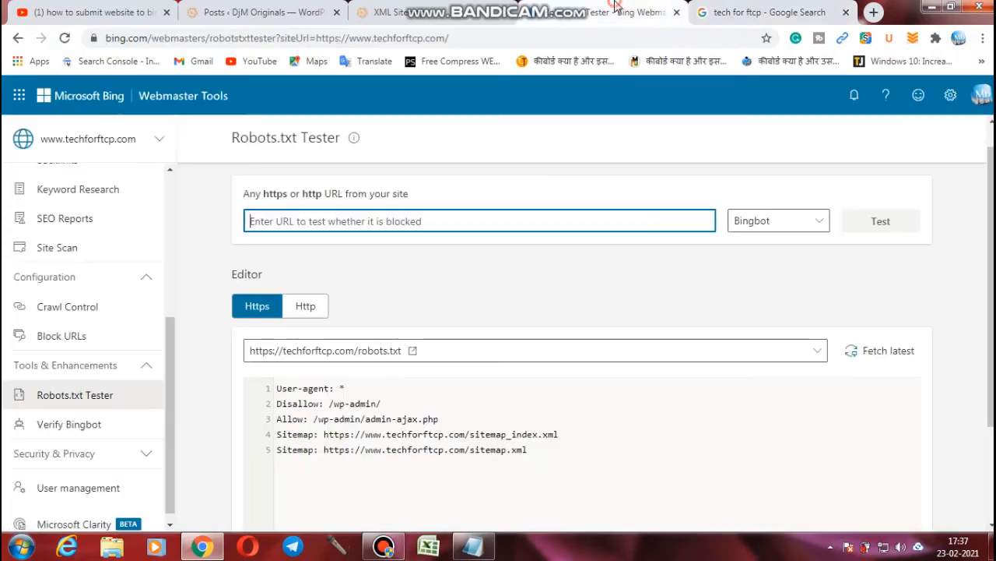
{"action": "right_click", "coordinate": [441, 223]}
{"action": "left_click", "coordinate": [481, 314]}
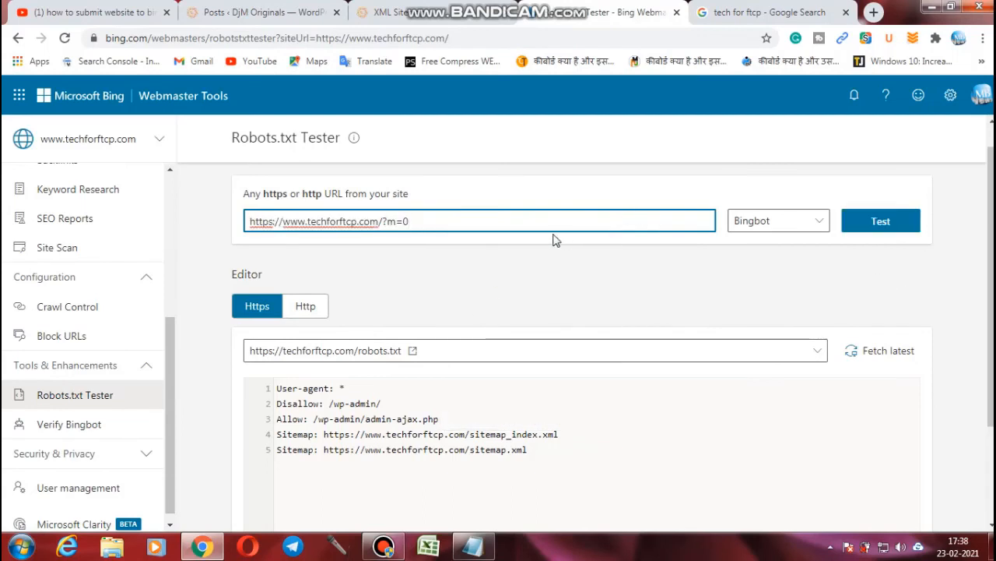
{"action": "left_click", "coordinate": [888, 234]}
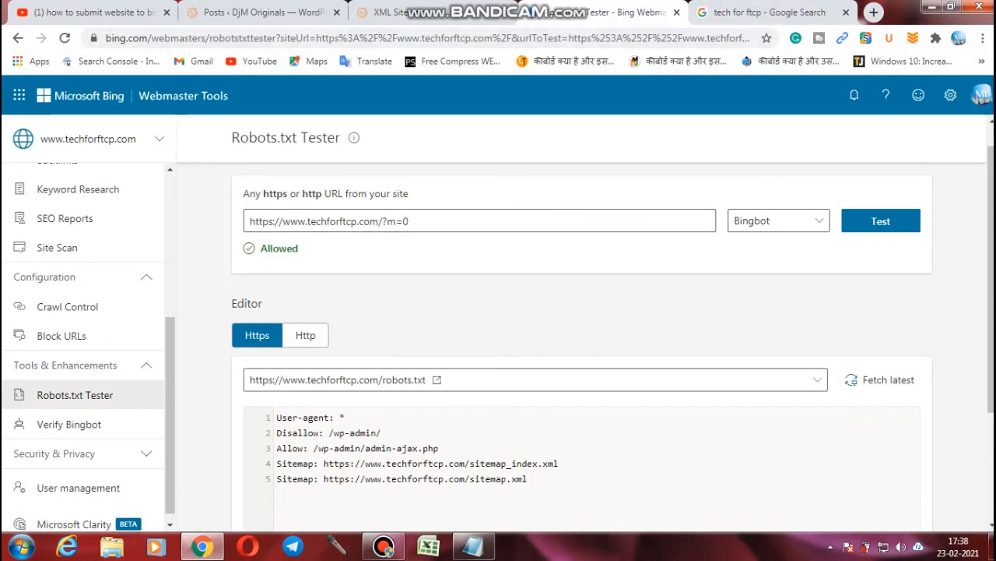
{"action": "scroll", "coordinate": [217, 373], "scroll_direction": "down", "scroll_amount": 2}
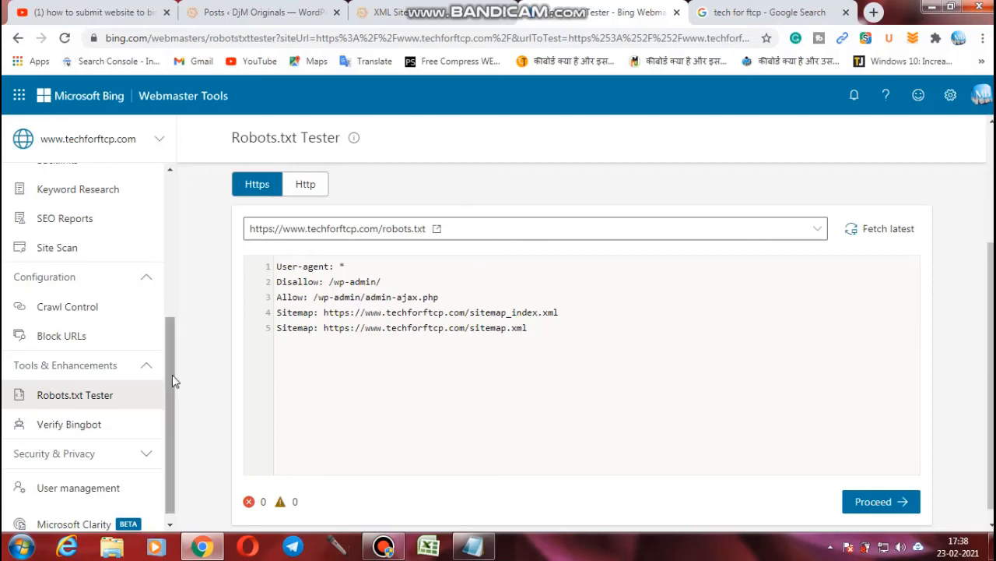
Step: Expand Security & Privacy and open Copyright Removal Notices to check for flagged URLs on techforftcp.com
{"action": "scroll", "coordinate": [172, 375], "scroll_direction": "down", "scroll_amount": 1}
{"action": "left_click", "coordinate": [145, 443]}
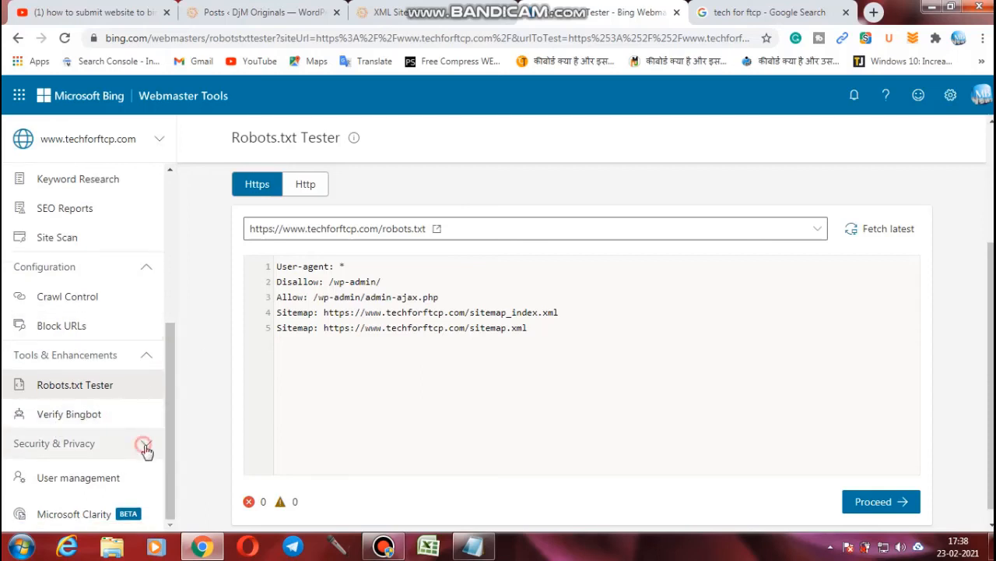
{"action": "left_click_drag", "start_coordinate": [170, 421], "coordinate": [165, 458]}
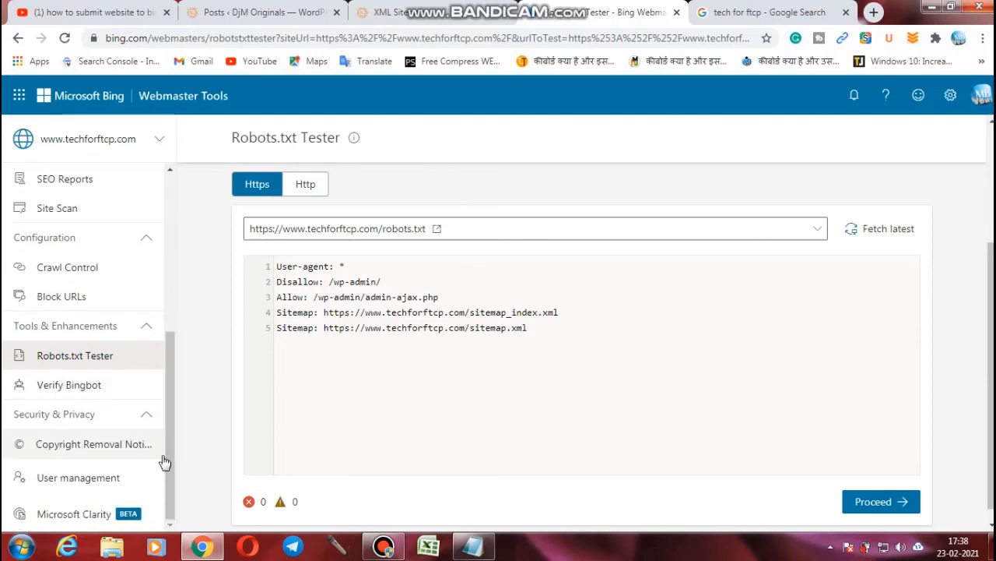
{"action": "left_click", "coordinate": [70, 450]}
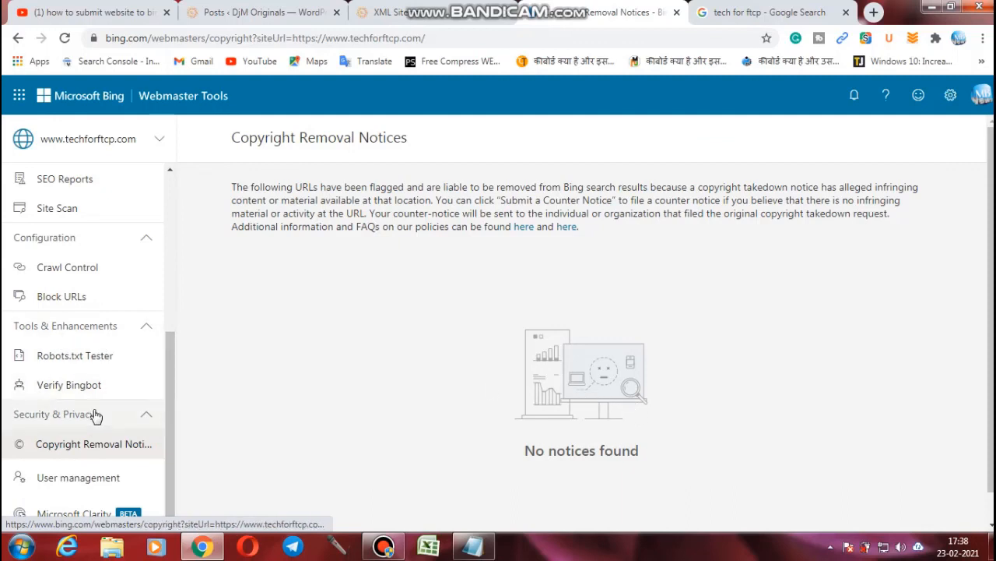
Step: Open URL Submission for techforftcp.com and review the daily quota and the submitted URLs list
{"action": "scroll", "coordinate": [94, 412], "scroll_direction": "up", "scroll_amount": 3}
{"action": "scroll", "coordinate": [115, 364], "scroll_direction": "up", "scroll_amount": 2}
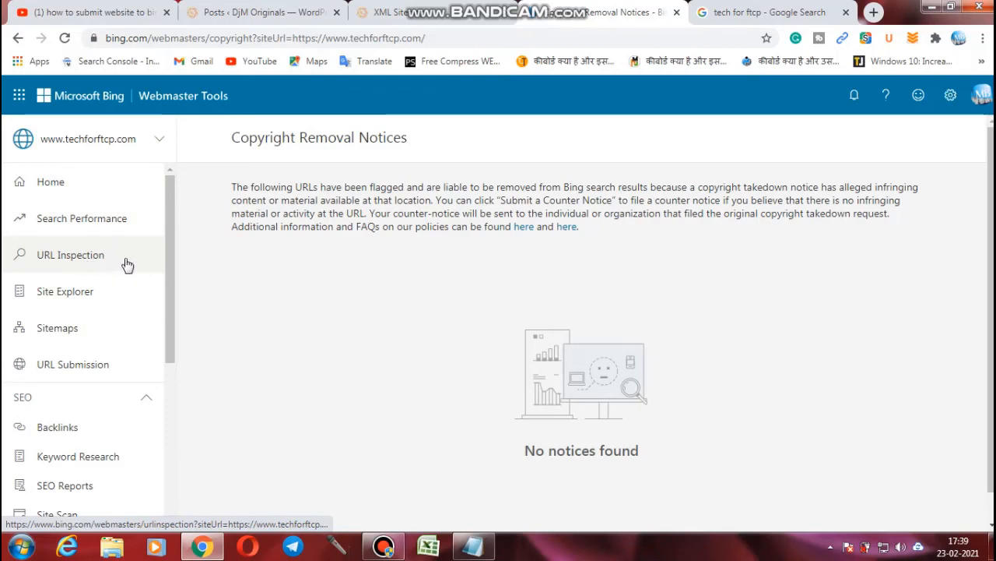
{"action": "left_click", "coordinate": [144, 371]}
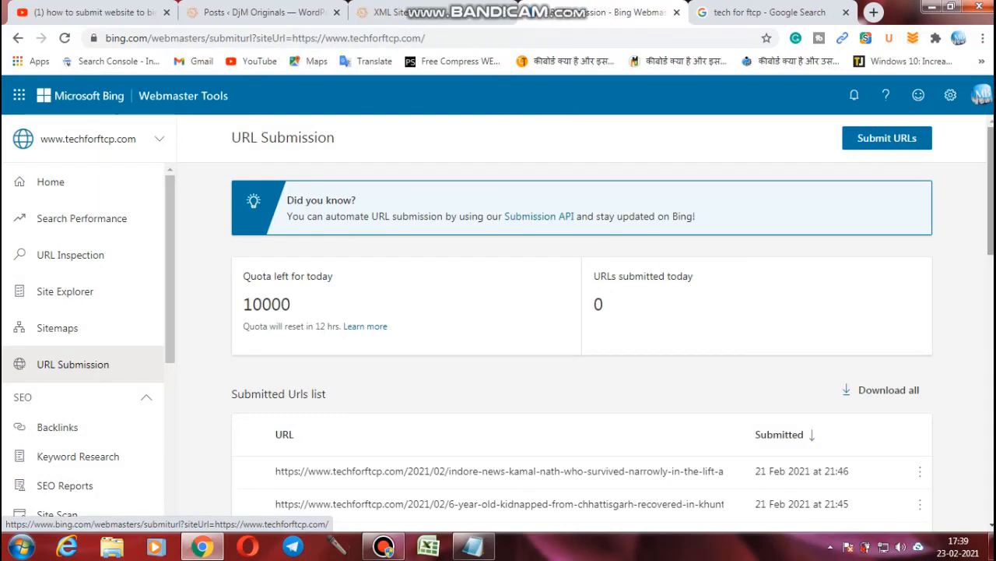
Step: Open URL Inspection, copy the link address of the second listed article, kamal-nath-refuses-to-return-to-center, and inspect that URL
{"action": "left_click", "coordinate": [94, 259]}
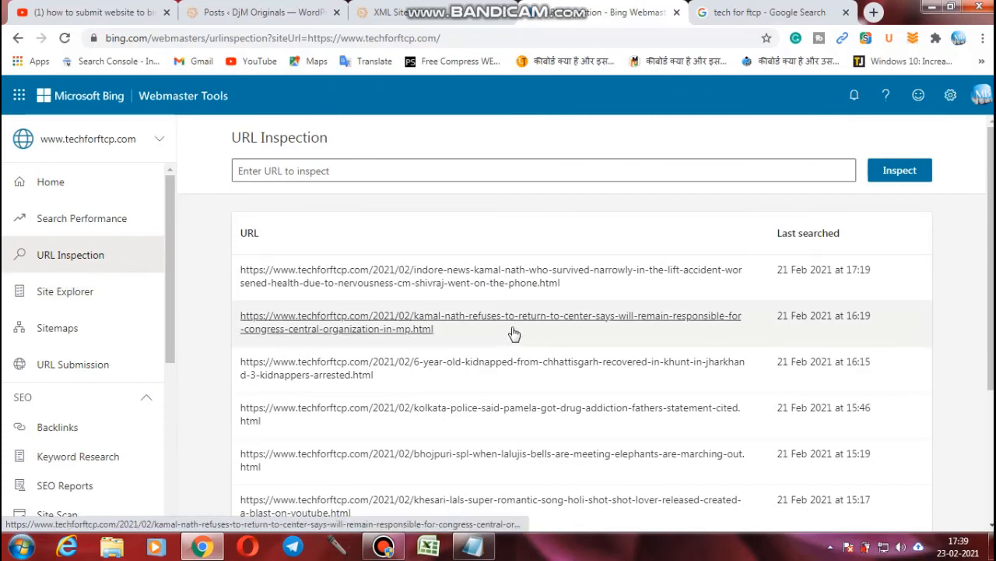
{"action": "right_click", "coordinate": [479, 317]}
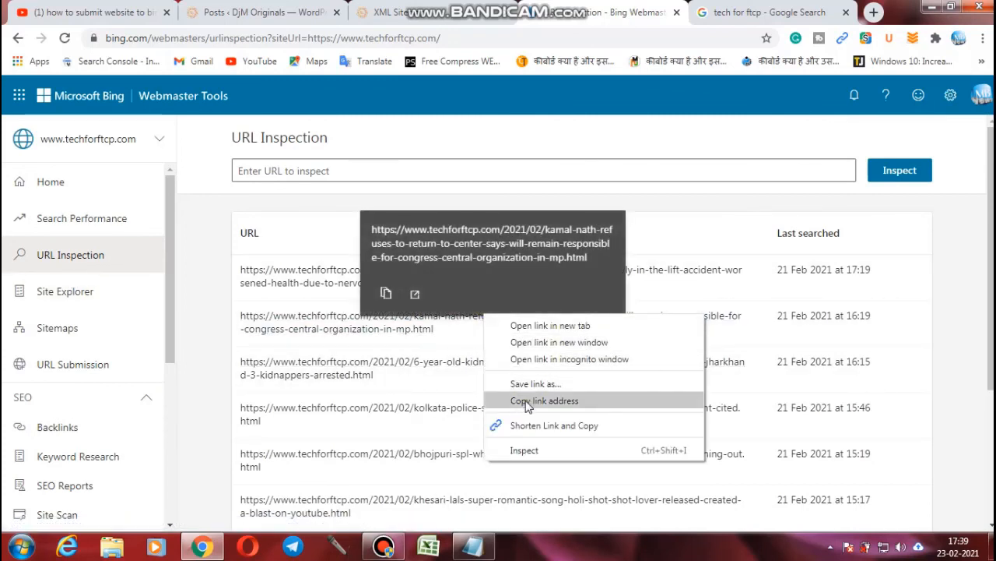
{"action": "left_click", "coordinate": [529, 401]}
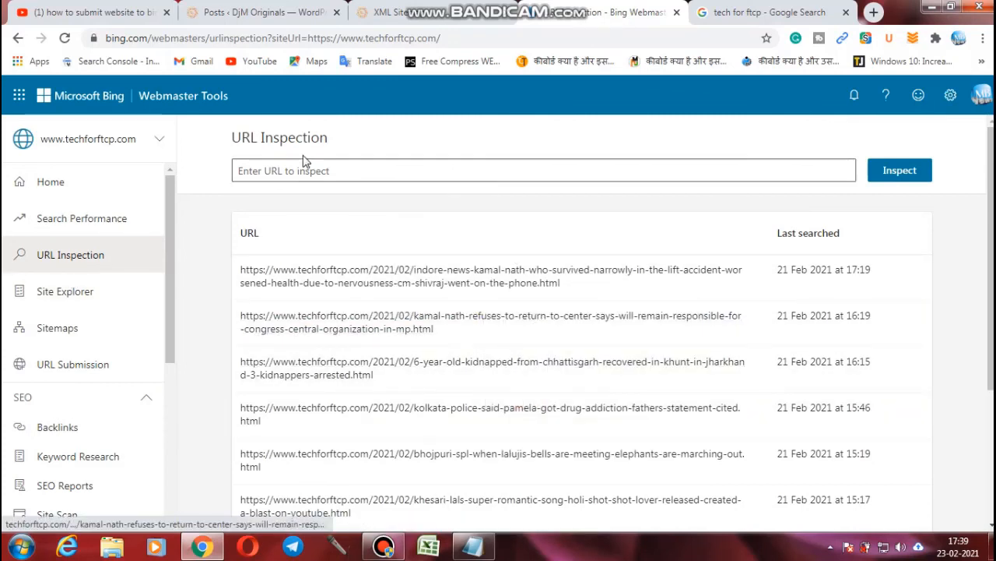
{"action": "right_click", "coordinate": [309, 170]}
{"action": "left_click", "coordinate": [343, 258]}
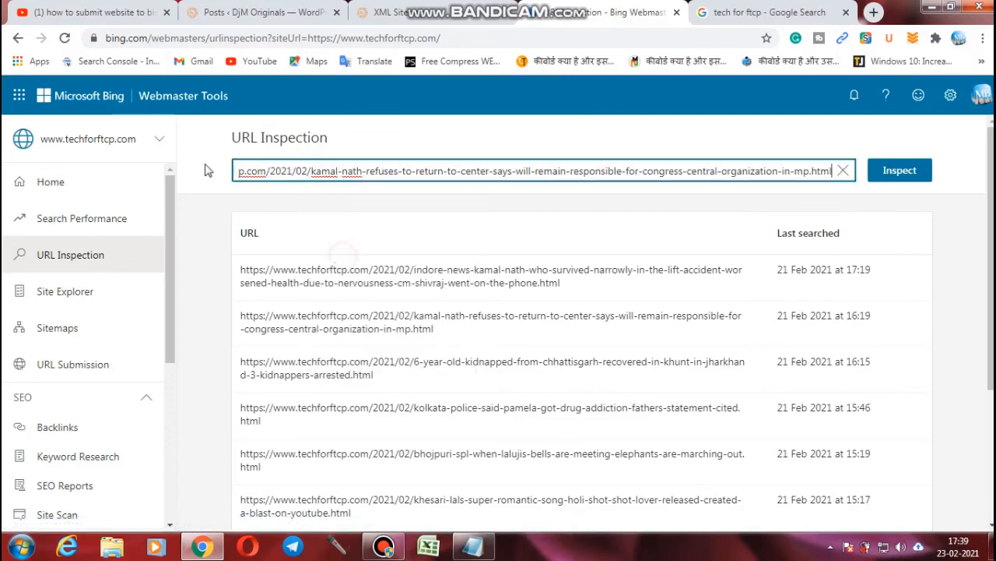
{"action": "left_click", "coordinate": [900, 173]}
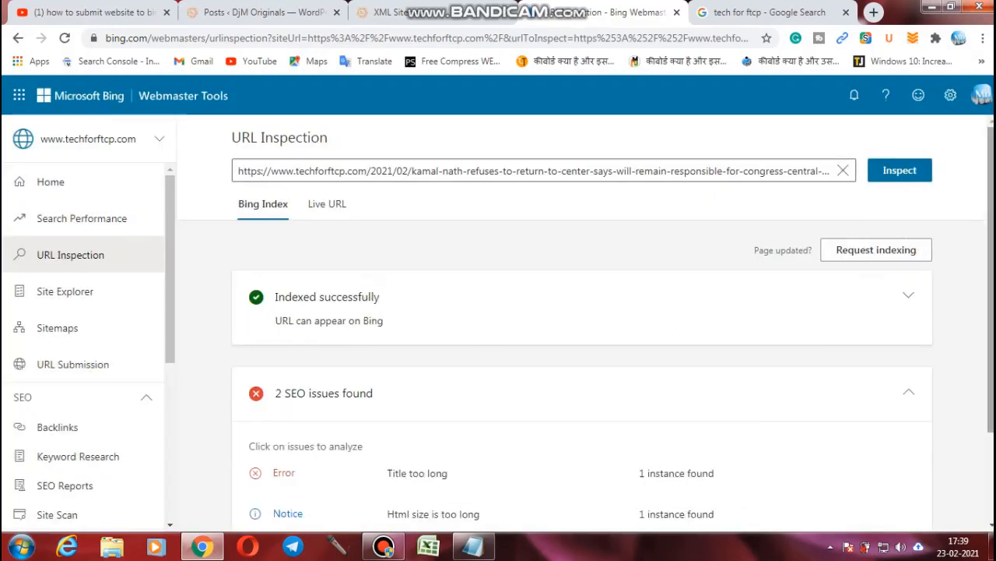
Step: Examine the Bing Index inspection results for the article, covering the indexing status, SEO issues and expanded markup types
{"action": "scroll", "coordinate": [991, 311], "scroll_direction": "down", "scroll_amount": 1}
{"action": "scroll", "coordinate": [991, 311], "scroll_direction": "down", "scroll_amount": 1}
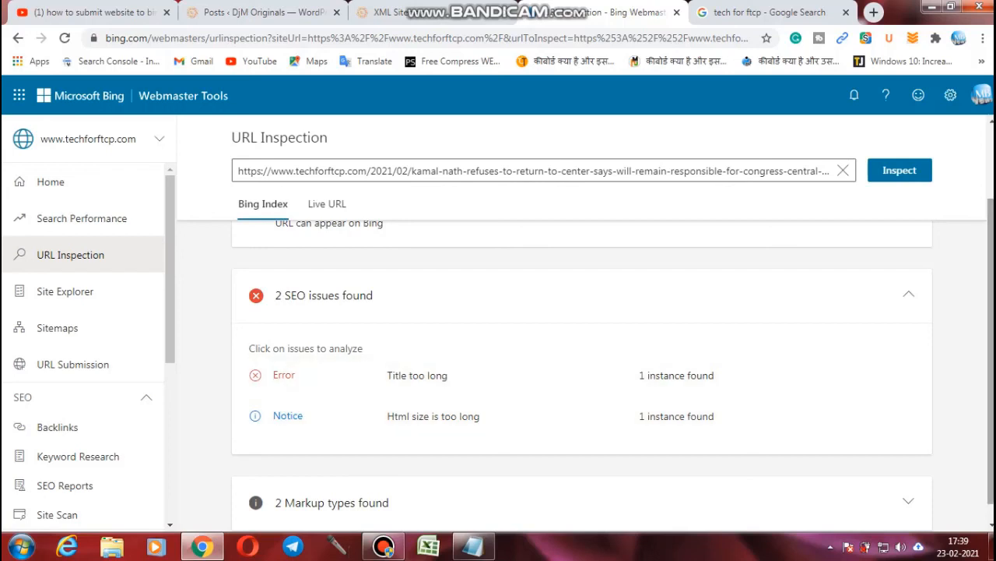
{"action": "scroll", "coordinate": [731, 474], "scroll_direction": "down", "scroll_amount": 1}
{"action": "left_click", "coordinate": [523, 497]}
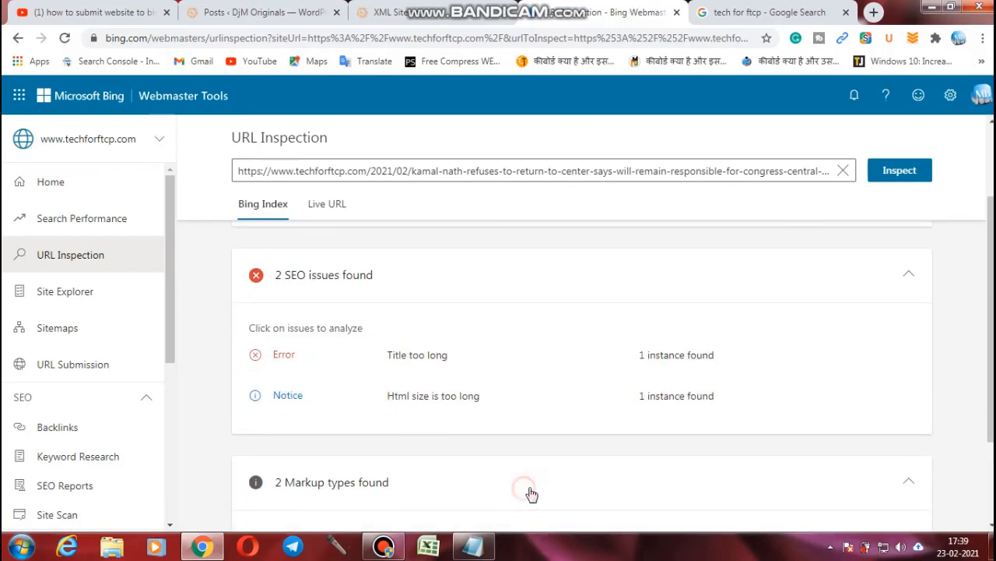
{"action": "scroll", "coordinate": [582, 366], "scroll_direction": "down", "scroll_amount": 2}
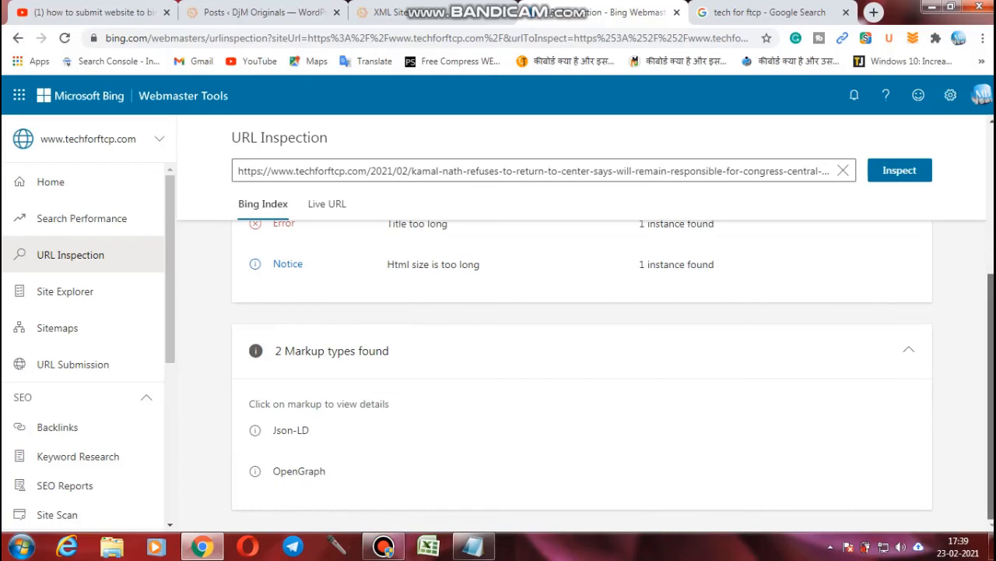
{"action": "scroll", "coordinate": [243, 379], "scroll_direction": "up", "scroll_amount": 3}
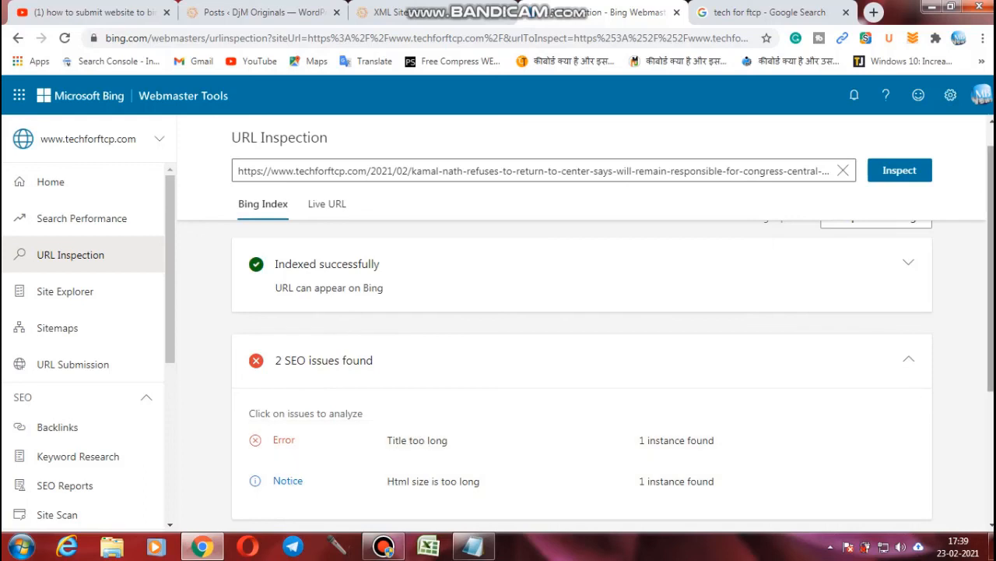
{"action": "scroll", "coordinate": [991, 312], "scroll_direction": "down", "scroll_amount": 1}
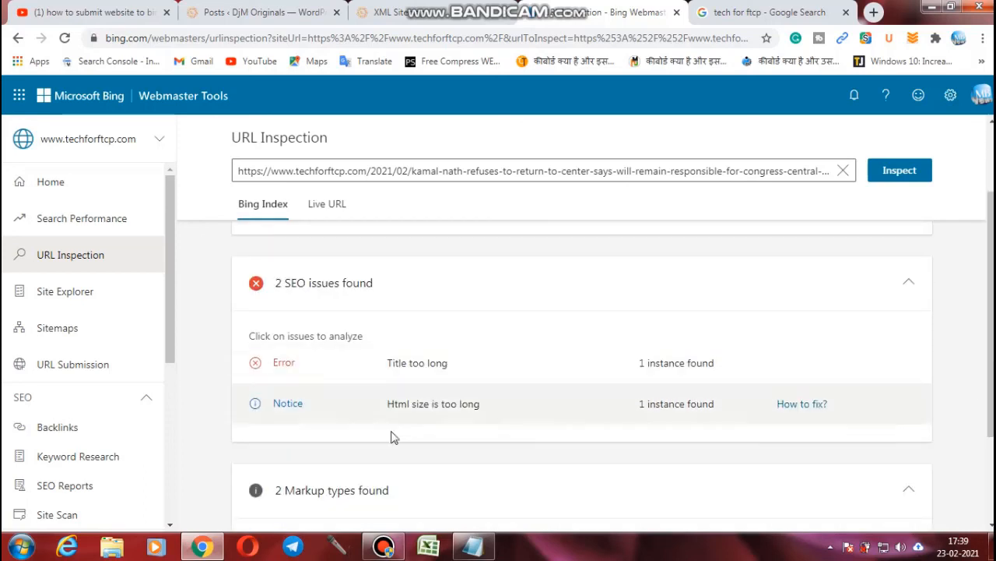
{"action": "scroll", "coordinate": [991, 312], "scroll_direction": "up", "scroll_amount": 1}
{"action": "scroll", "coordinate": [991, 311], "scroll_direction": "up", "scroll_amount": 1}
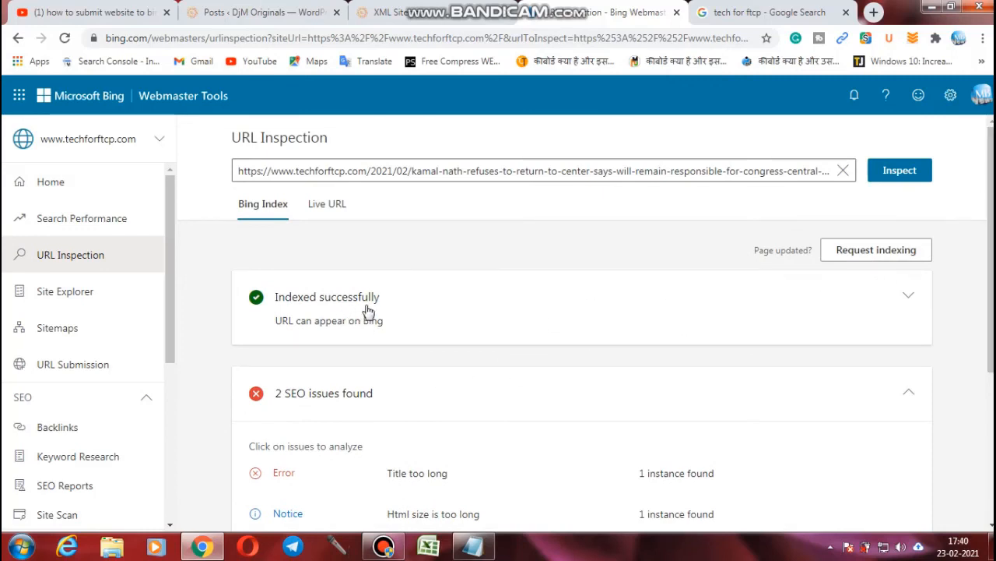
Step: Request indexing of the inspected kamal-nath-refuses-to-return-to-center article URL and submit the request
{"action": "left_click", "coordinate": [871, 259]}
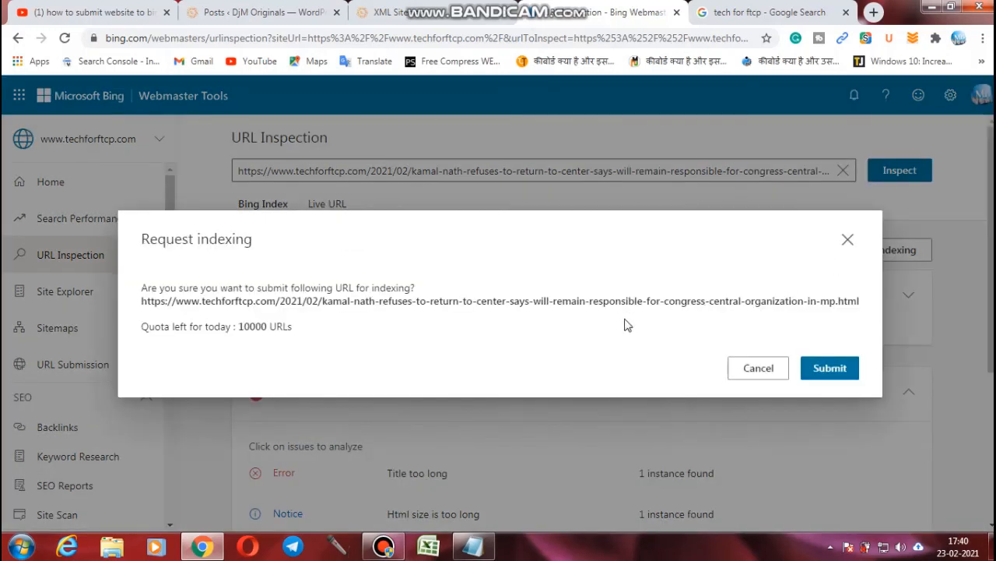
{"action": "left_click", "coordinate": [845, 366]}
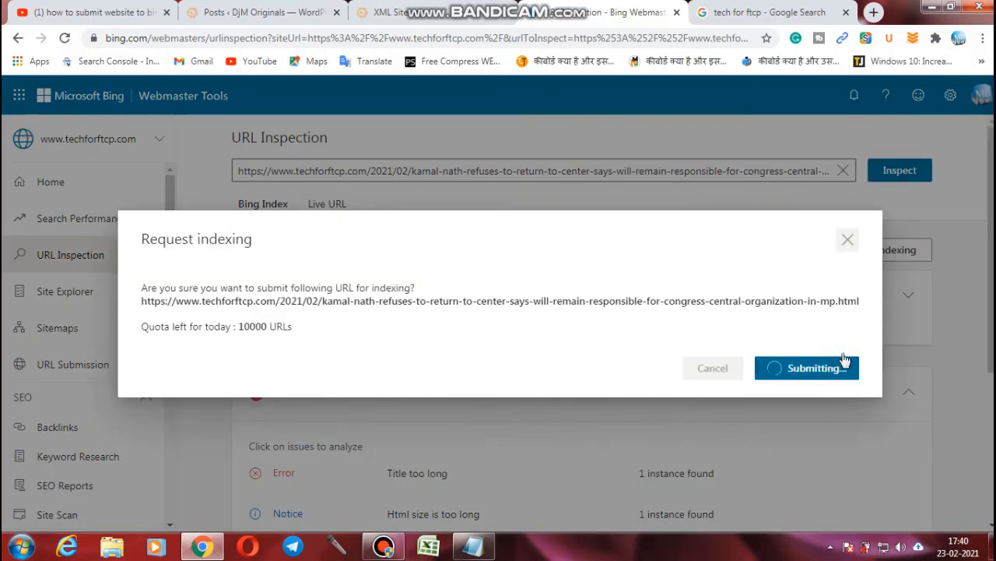